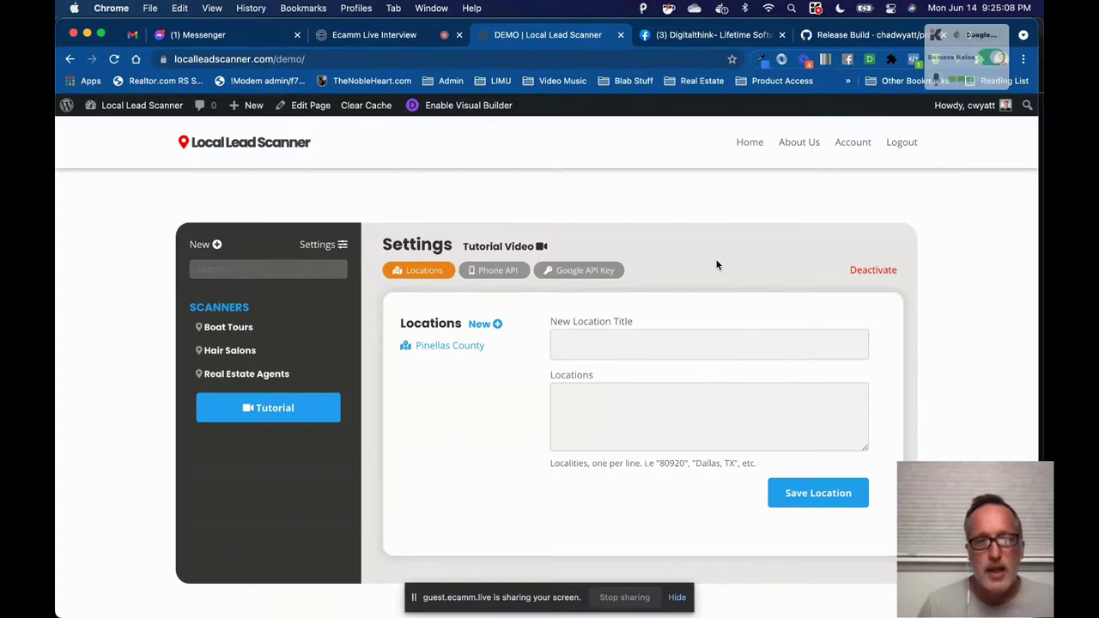
- Review the Google API Key settings and the Twilio section of the Phone API settings
left_click(582, 270)
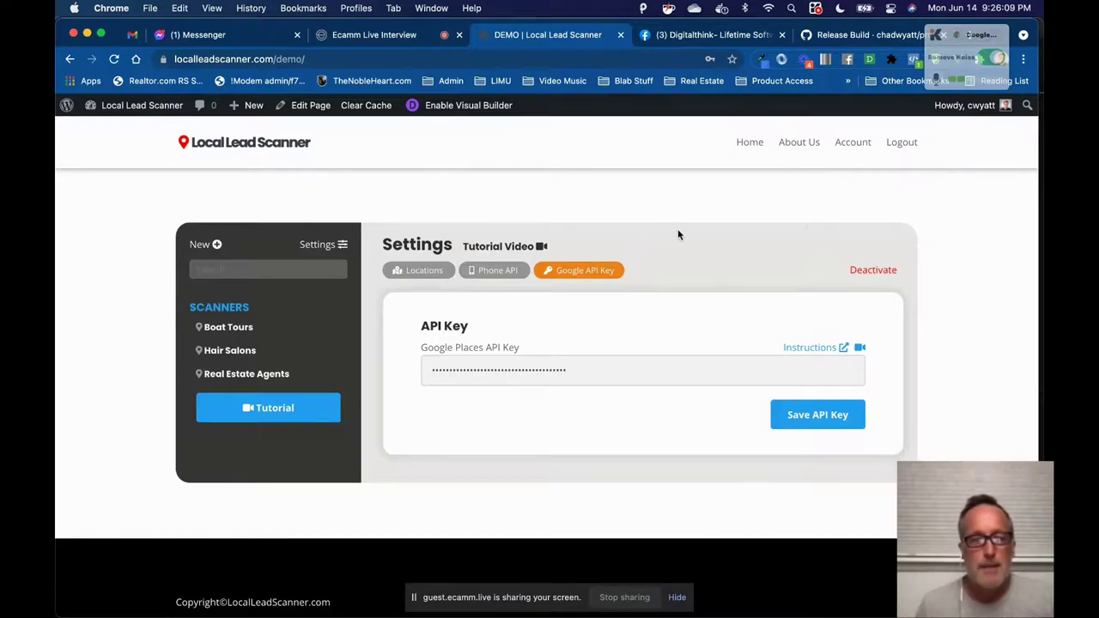
left_click(496, 271)
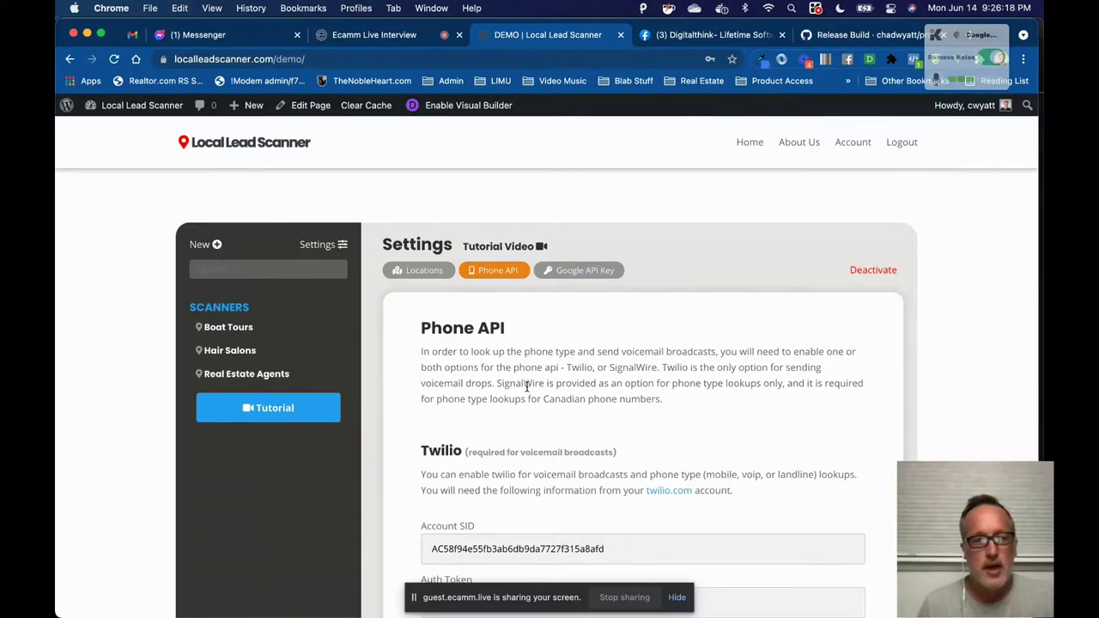
scroll(519, 388, "down", 2)
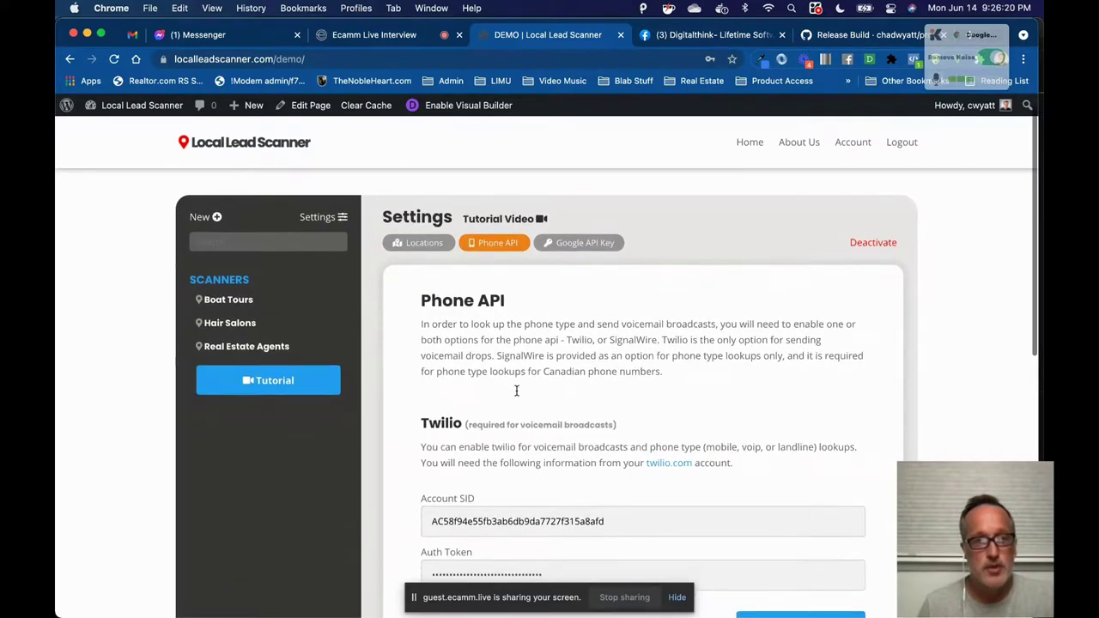
scroll(516, 390, "down", 2)
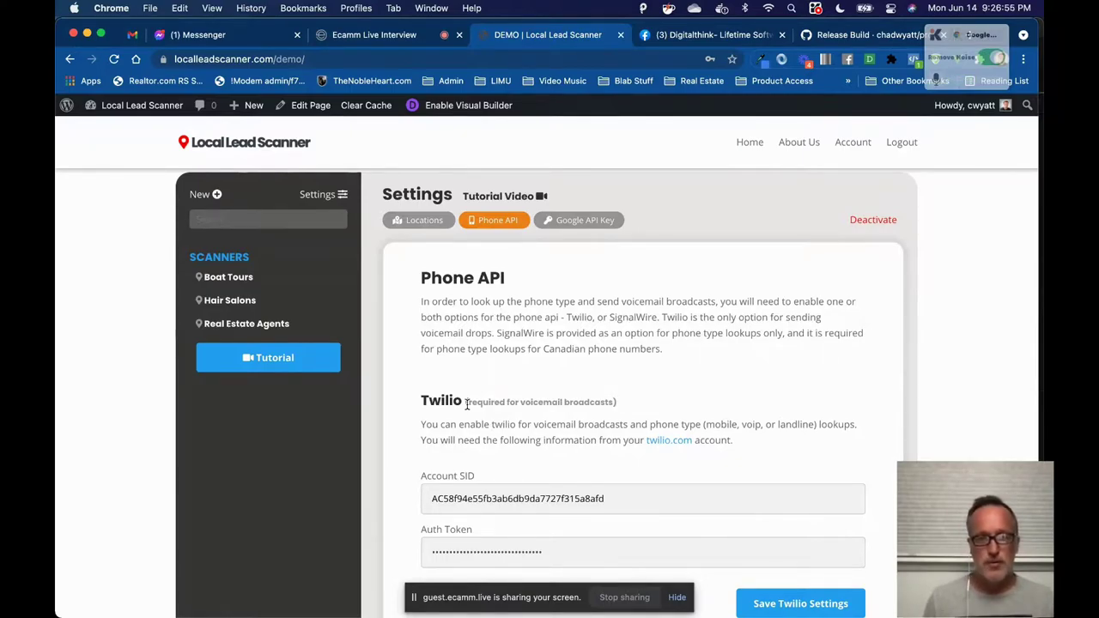
scroll(522, 417, "down", 2)
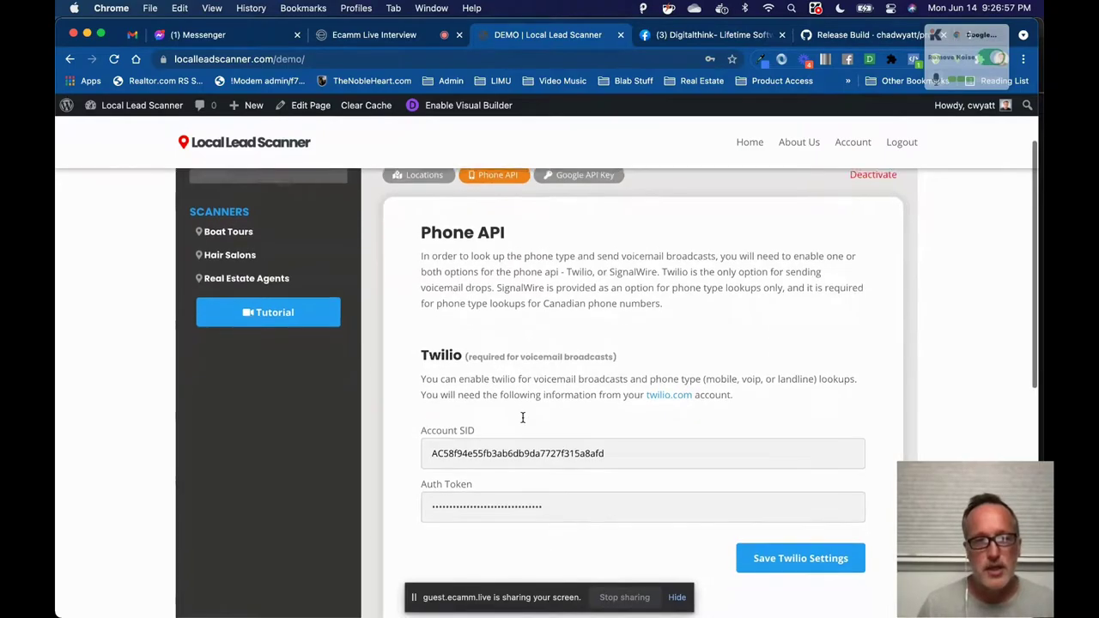
scroll(471, 369, "up", 1)
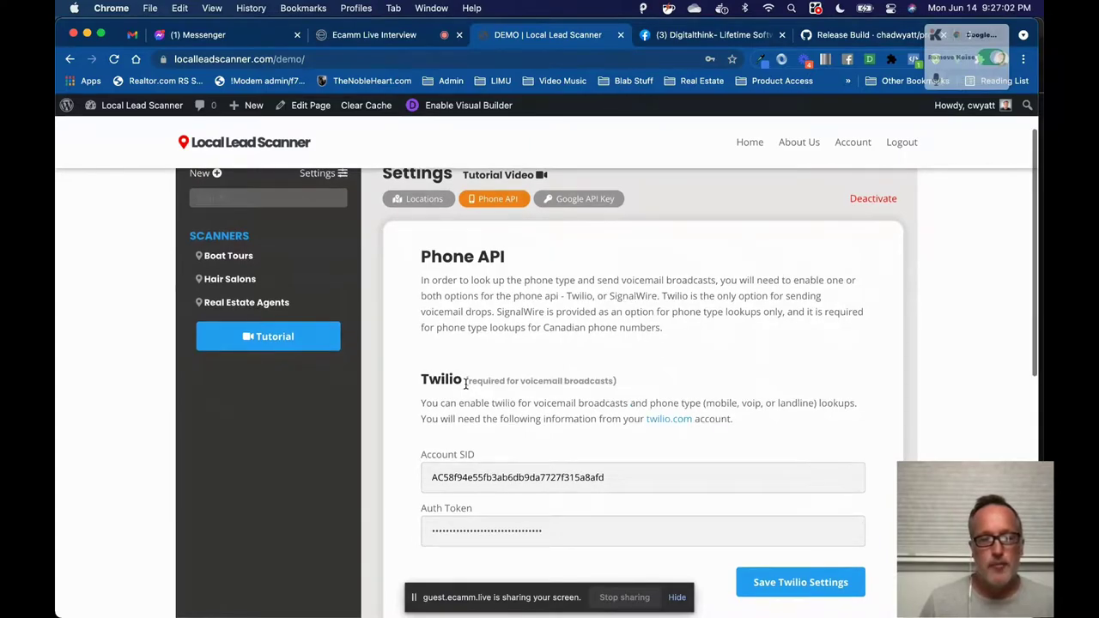
- Examine the SignalWire section of the Phone API settings and its account fields
scroll(465, 383, "down", 2)
scroll(465, 384, "down", 5)
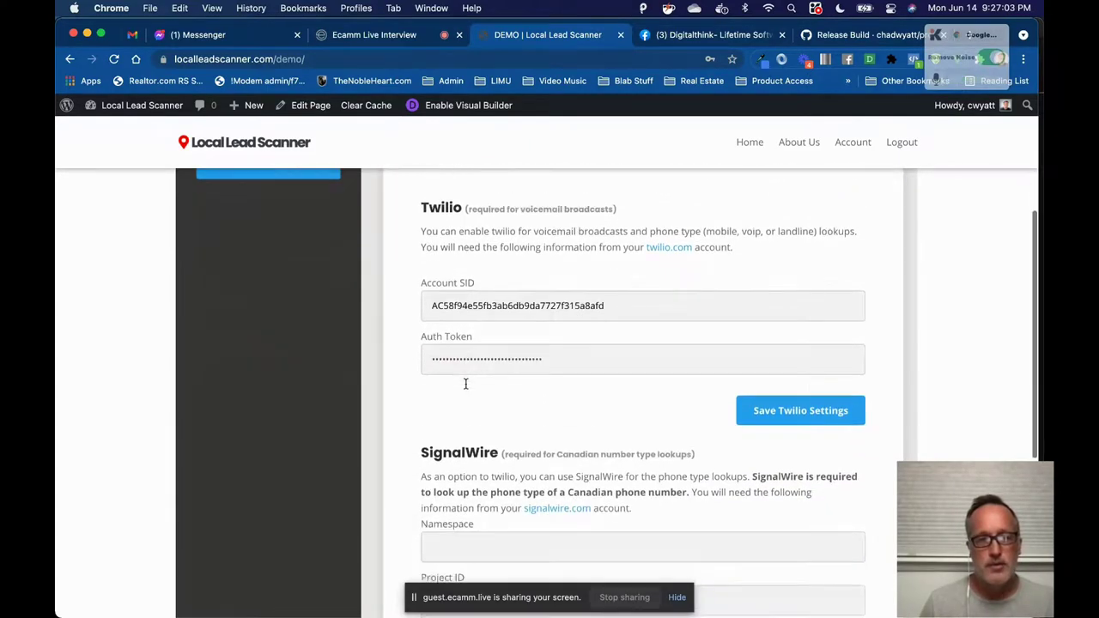
scroll(466, 388, "down", 2)
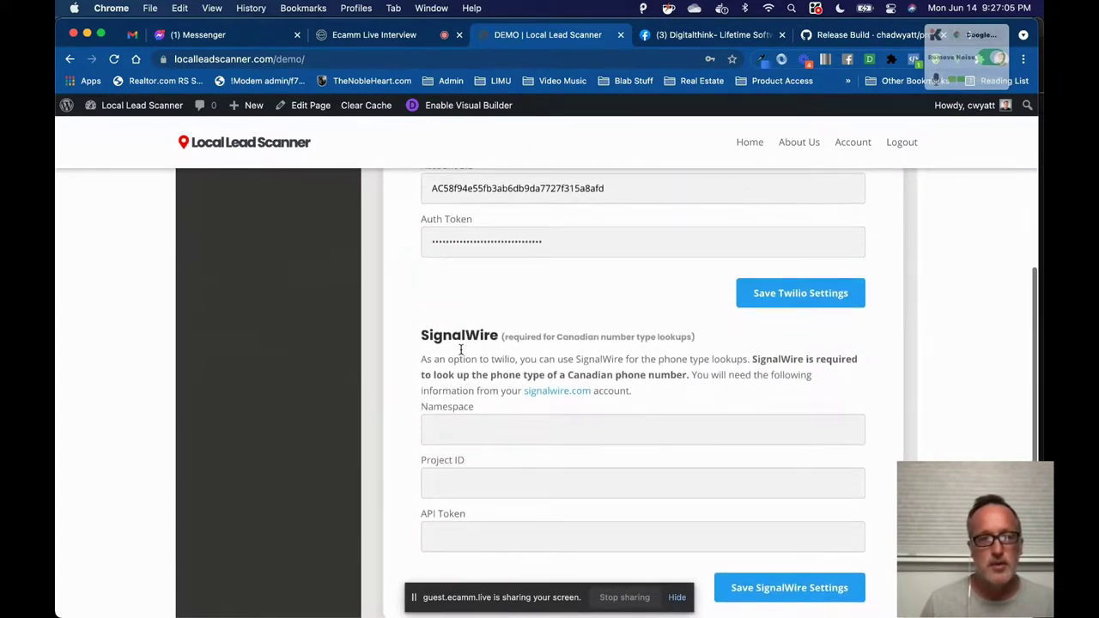
double_click(455, 338)
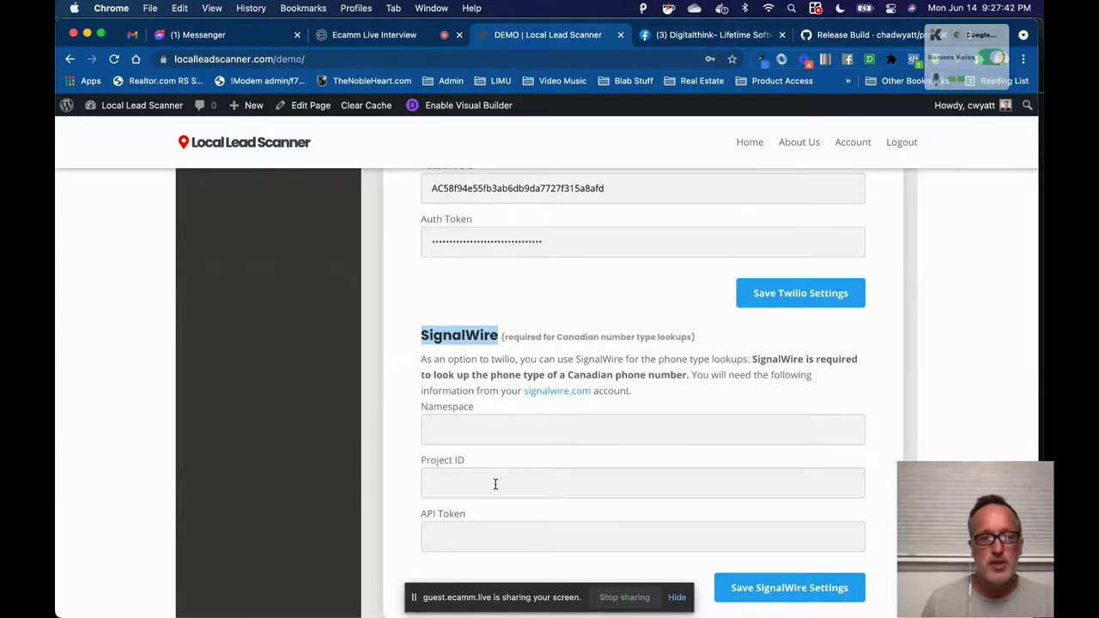
scroll(510, 409, "up", 2)
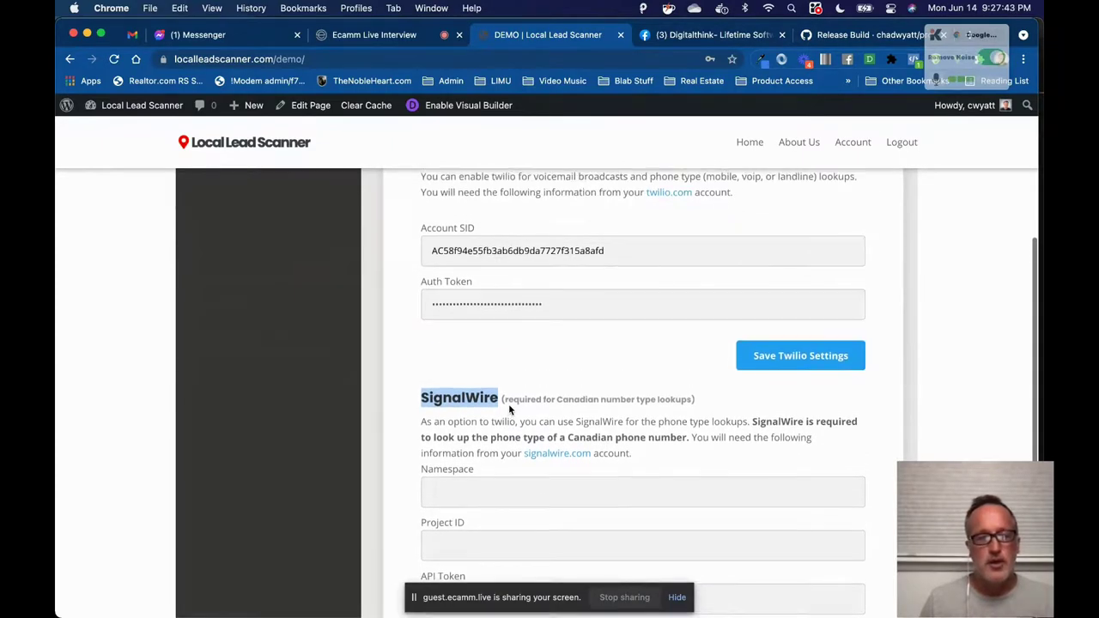
scroll(509, 409, "up", 1)
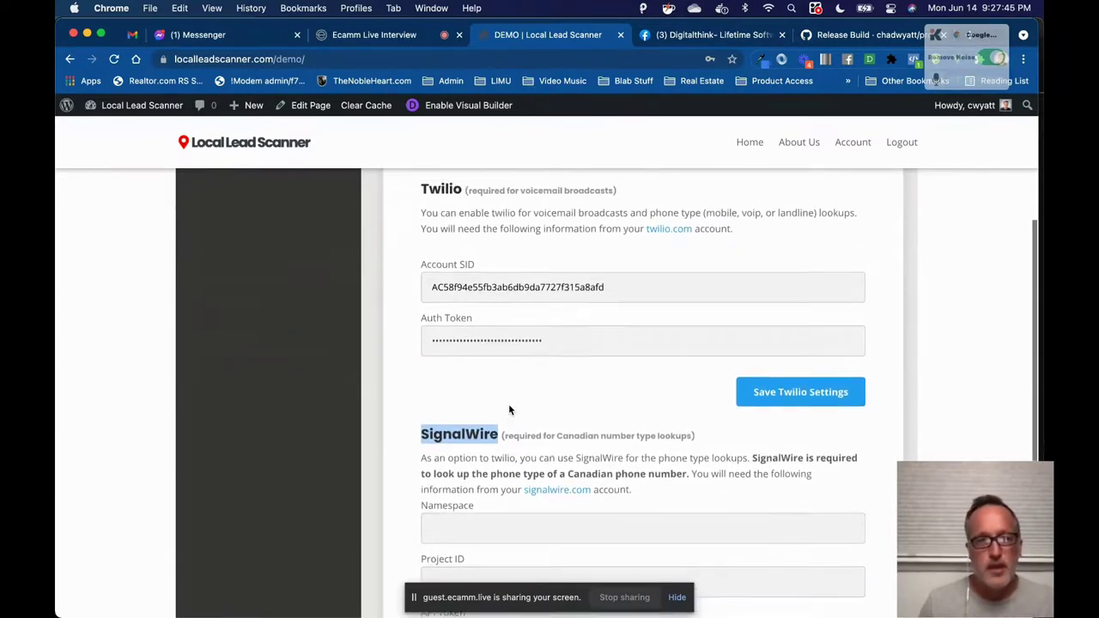
scroll(508, 409, "up", 7)
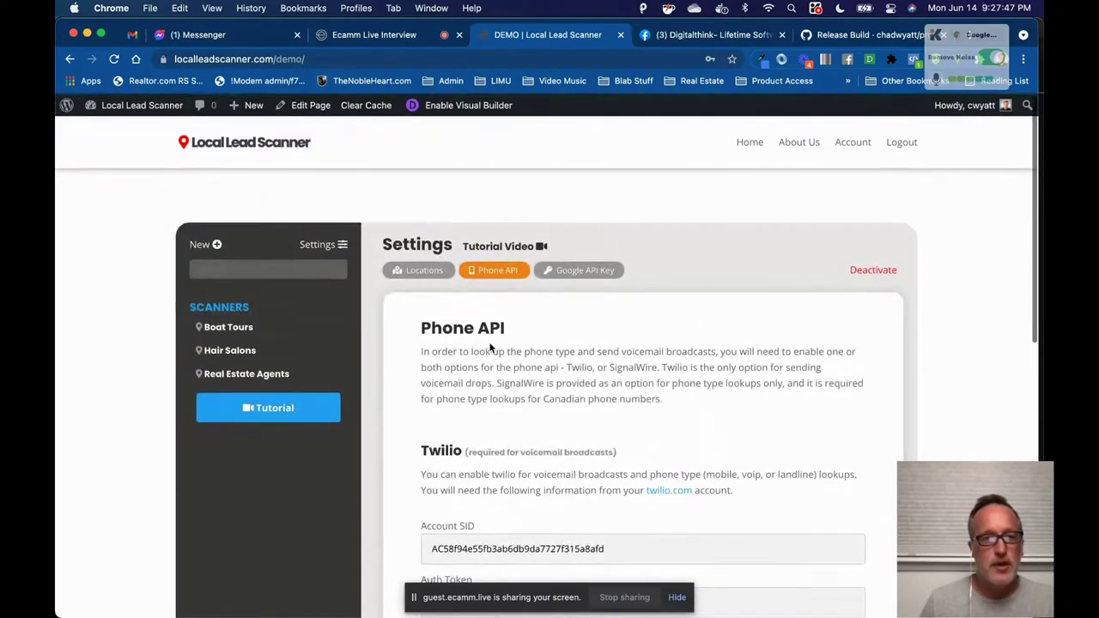
- Open the Boat Tours scanner and review its search form, statistics and filters
left_click(226, 330)
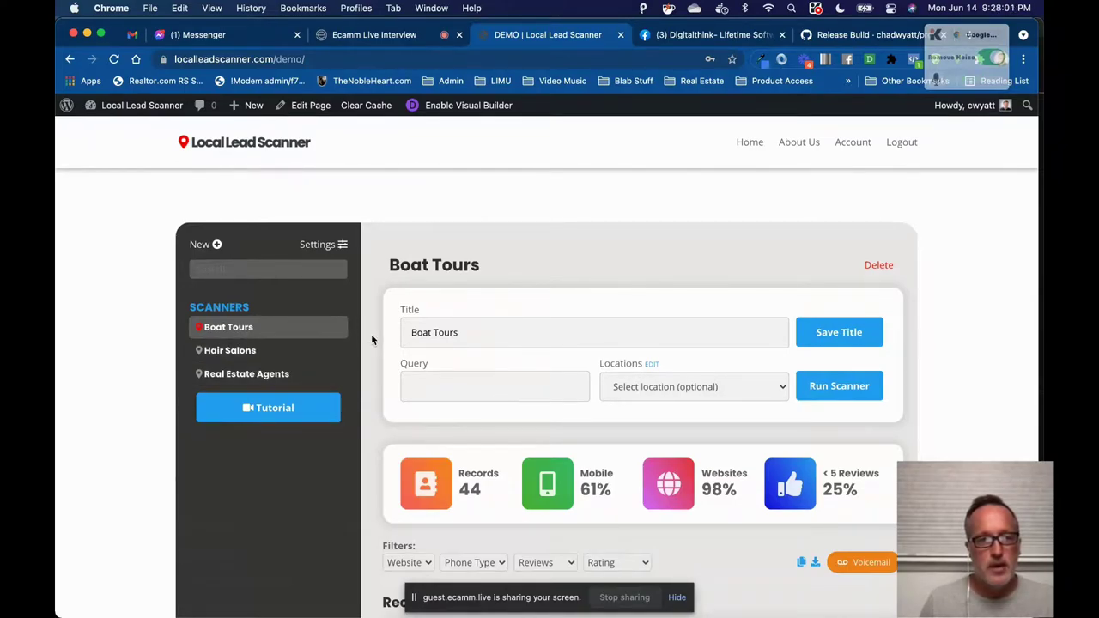
scroll(372, 334, "down", 1)
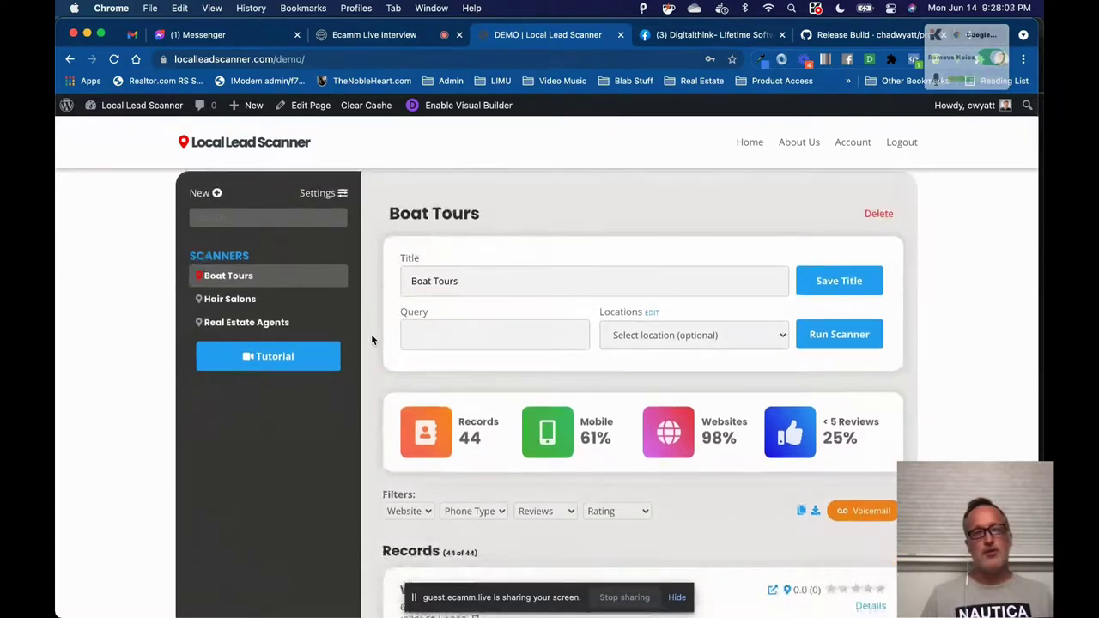
scroll(372, 340, "up", 1)
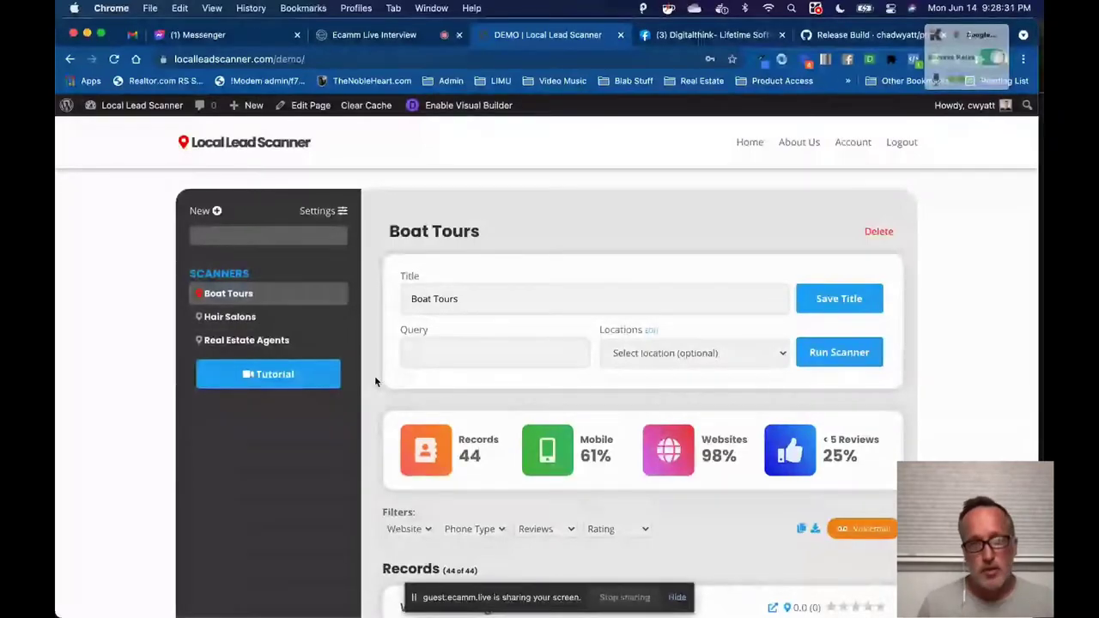
scroll(374, 375, "up", 1)
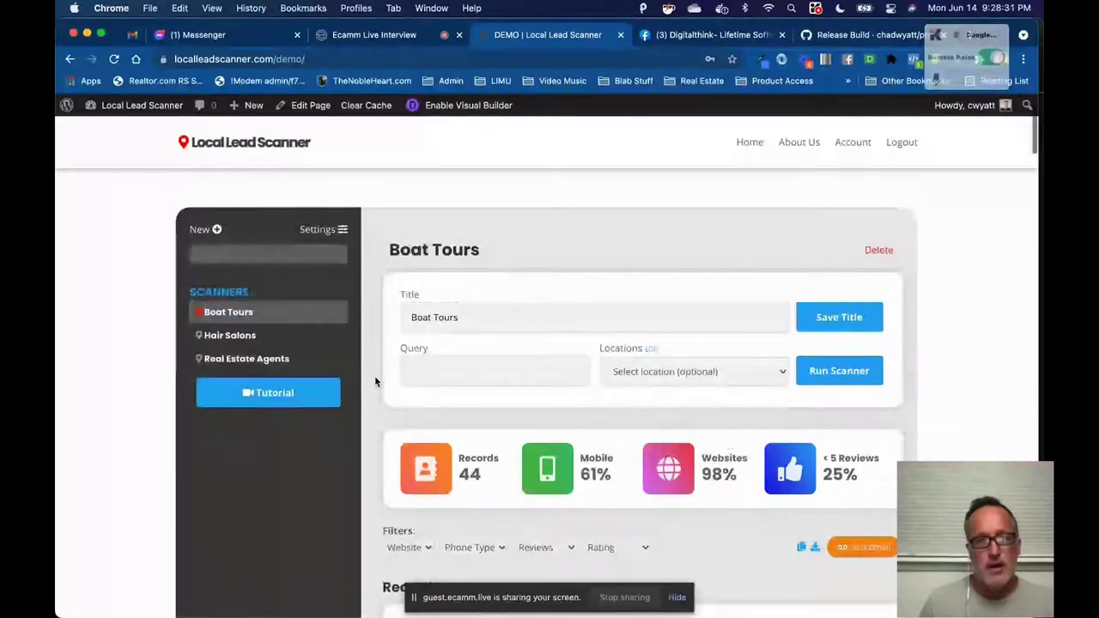
scroll(374, 375, "down", 2)
scroll(375, 375, "down", 1)
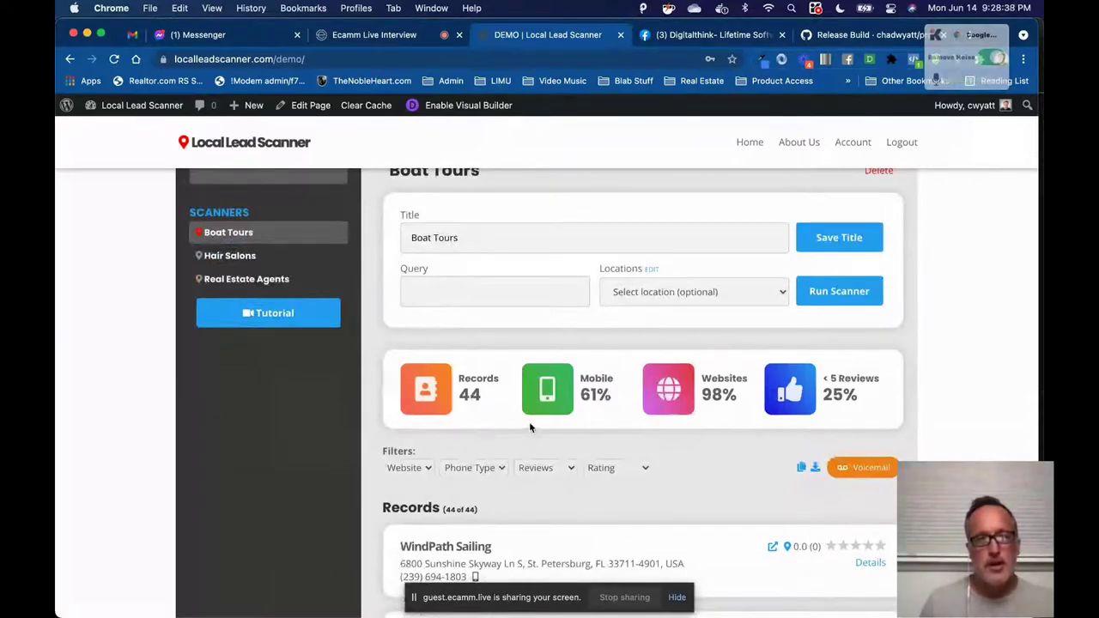
- Enter "boat tours" as the query of the Boat Tours scanner
left_click(456, 291)
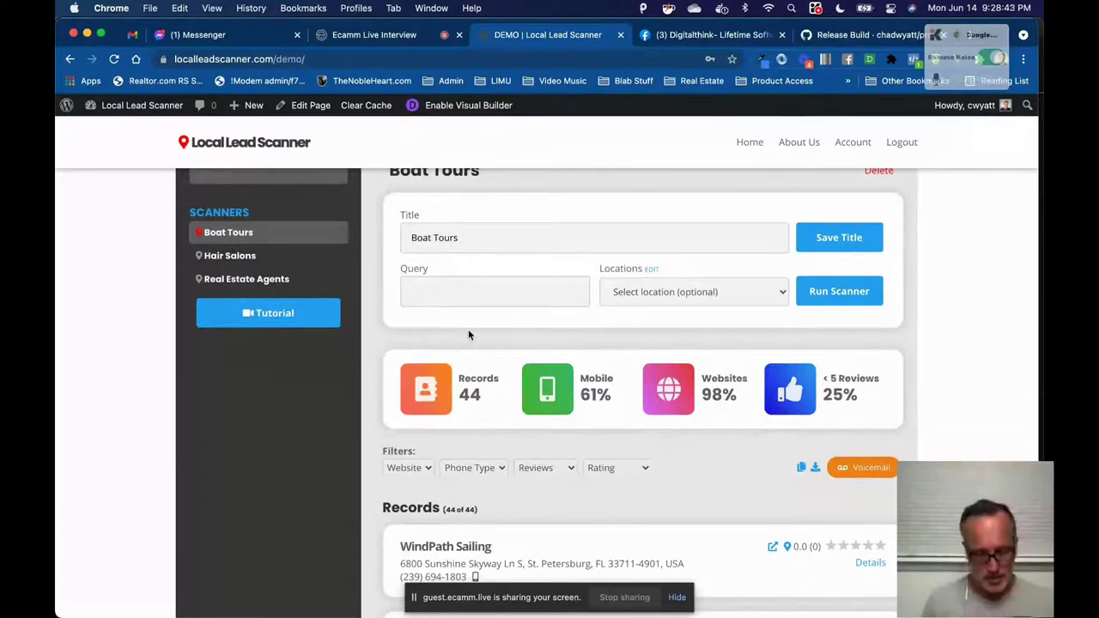
left_click_drag(489, 239, 405, 238)
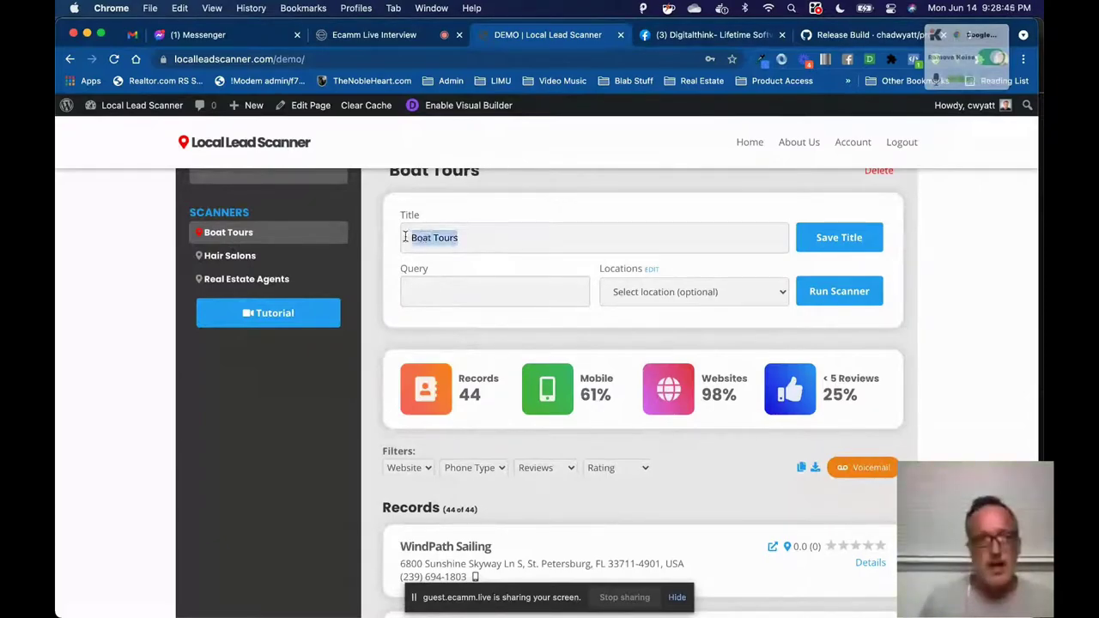
left_click(442, 290)
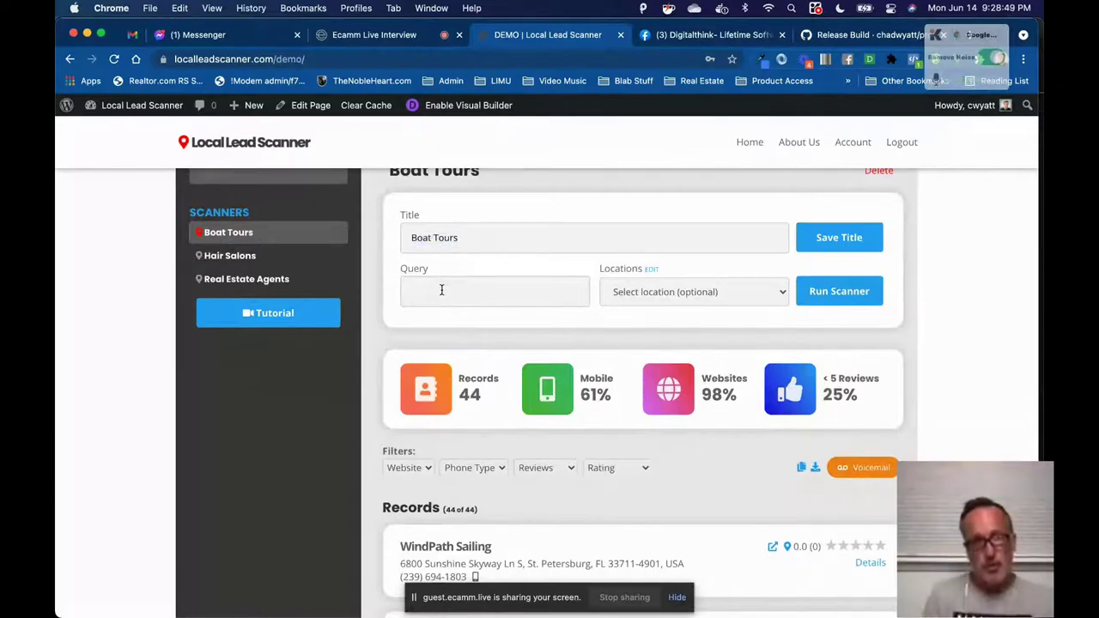
type("boa")
key("BackSpace")
key("BackSpace")
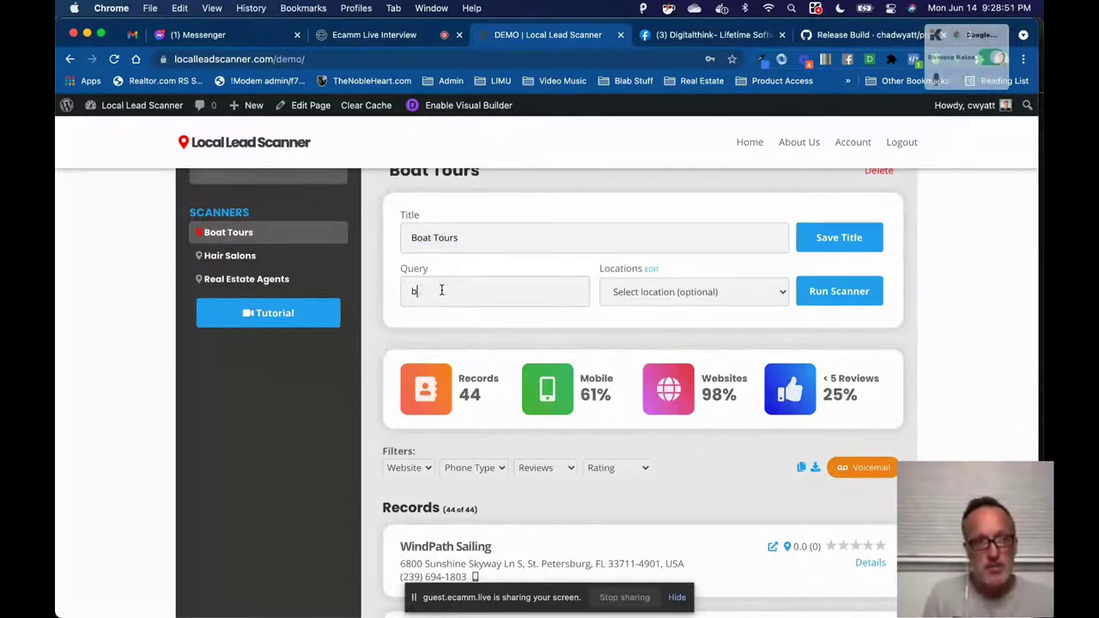
type("oat tours")
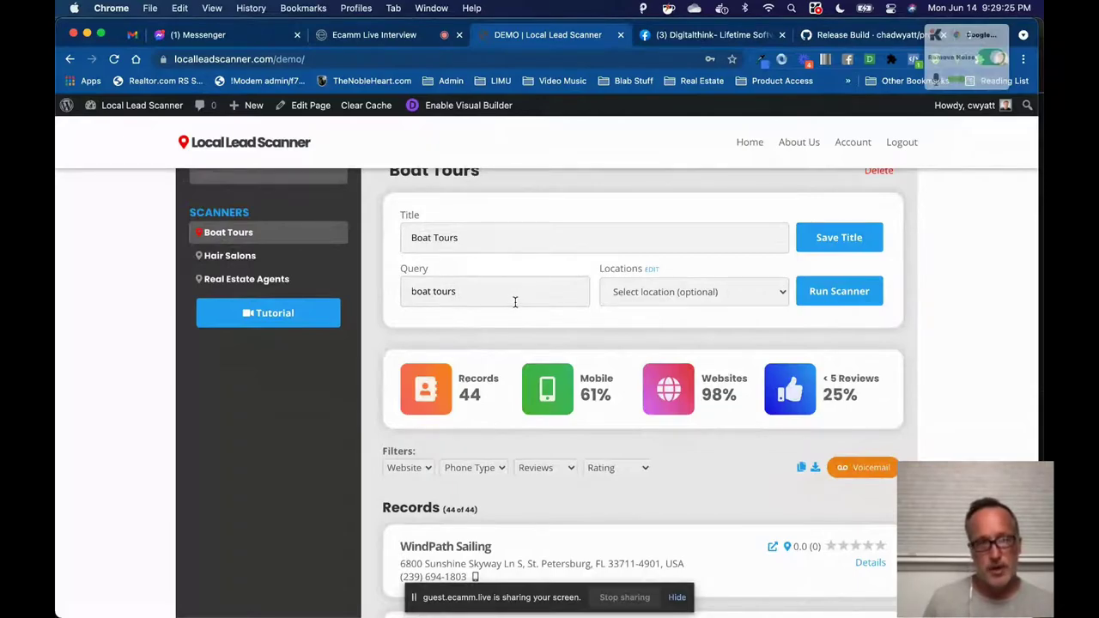
- Open the Real Estate Agents scanner and look through its statistics and business records
scroll(487, 295, "up", 1)
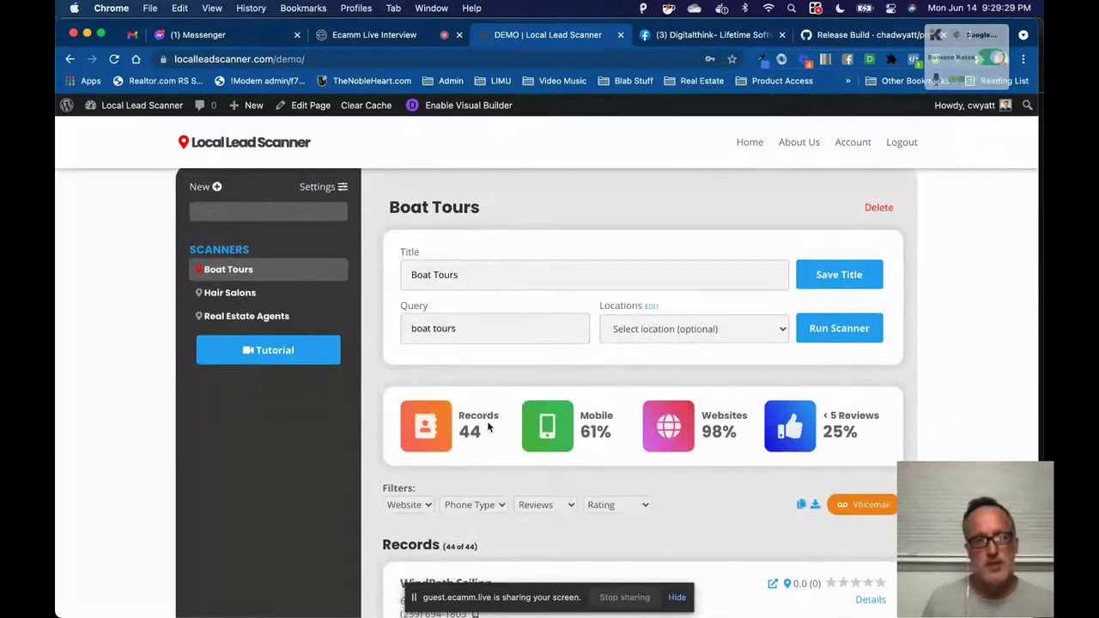
left_click(253, 322)
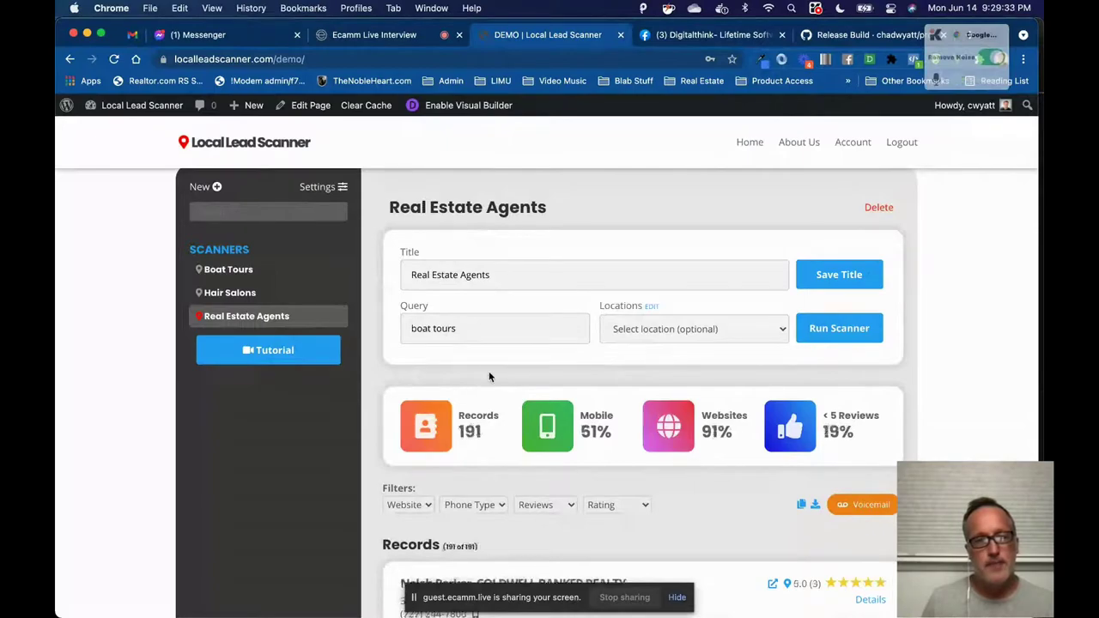
scroll(487, 395, "down", 3)
scroll(487, 443, "down", 2)
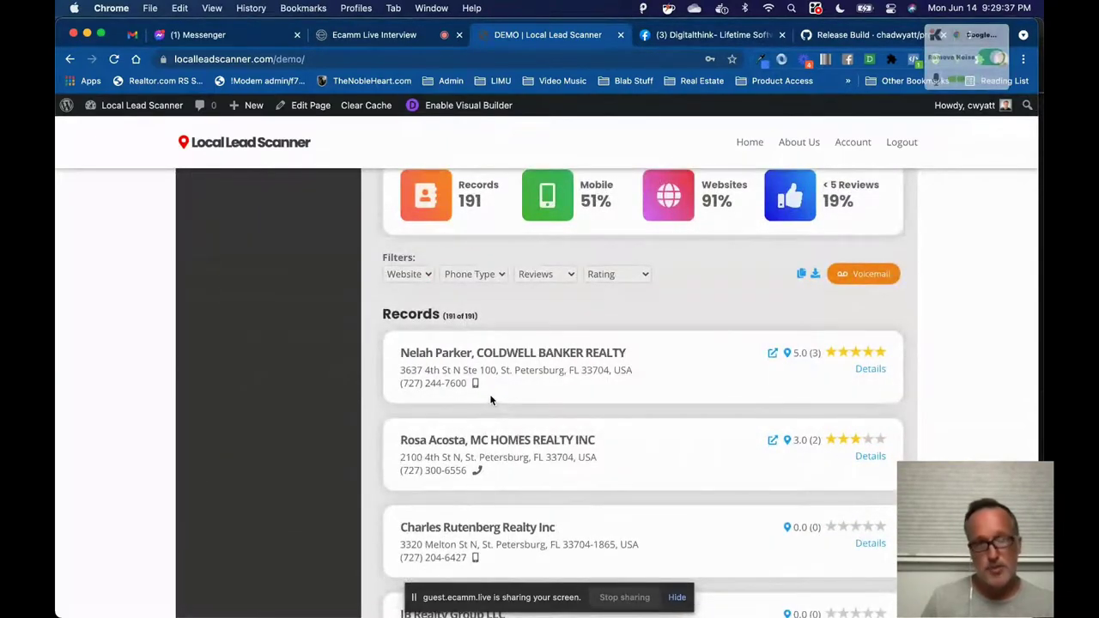
scroll(491, 399, "down", 1)
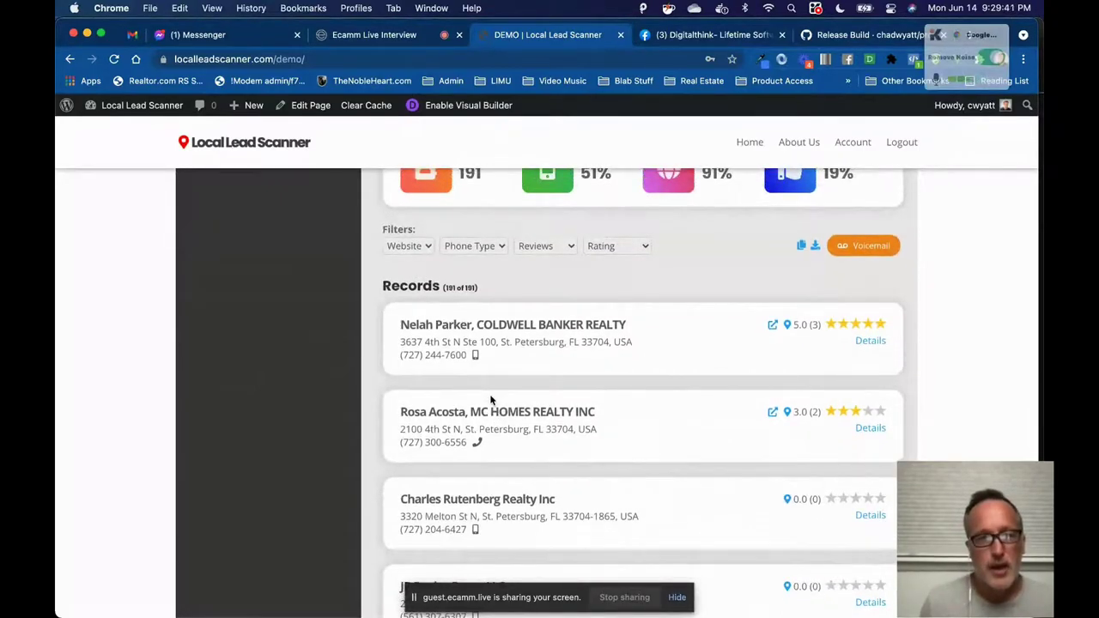
scroll(491, 399, "up", 1)
scroll(491, 399, "up", 5)
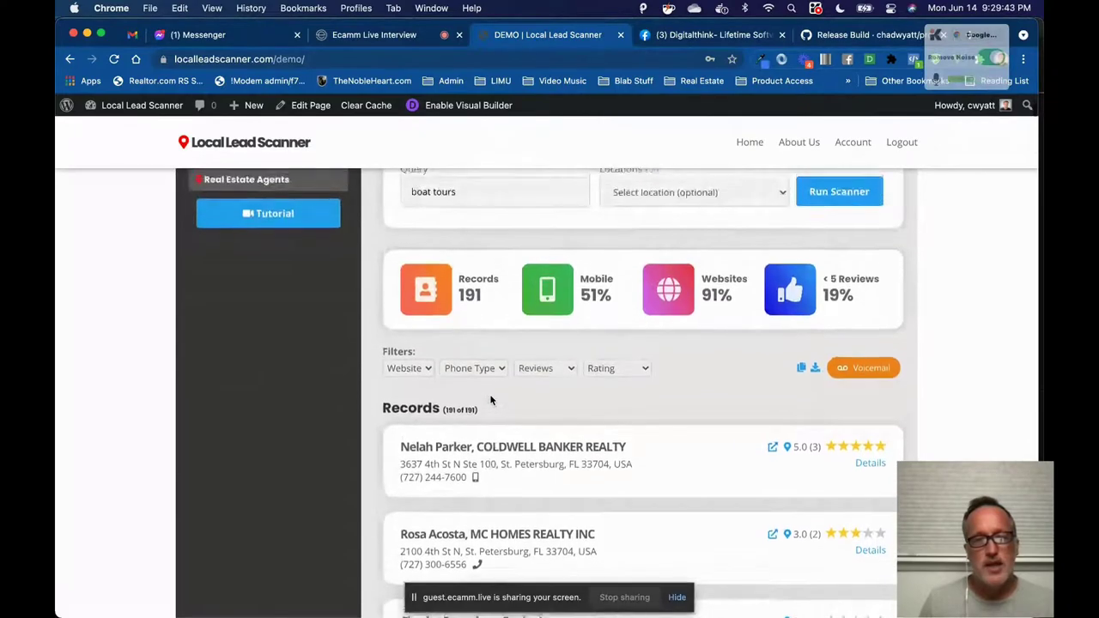
- Replace the Real Estate Agents scanner's query with "real estate agents in Miami, FL"
left_click_drag(464, 279, 394, 280)
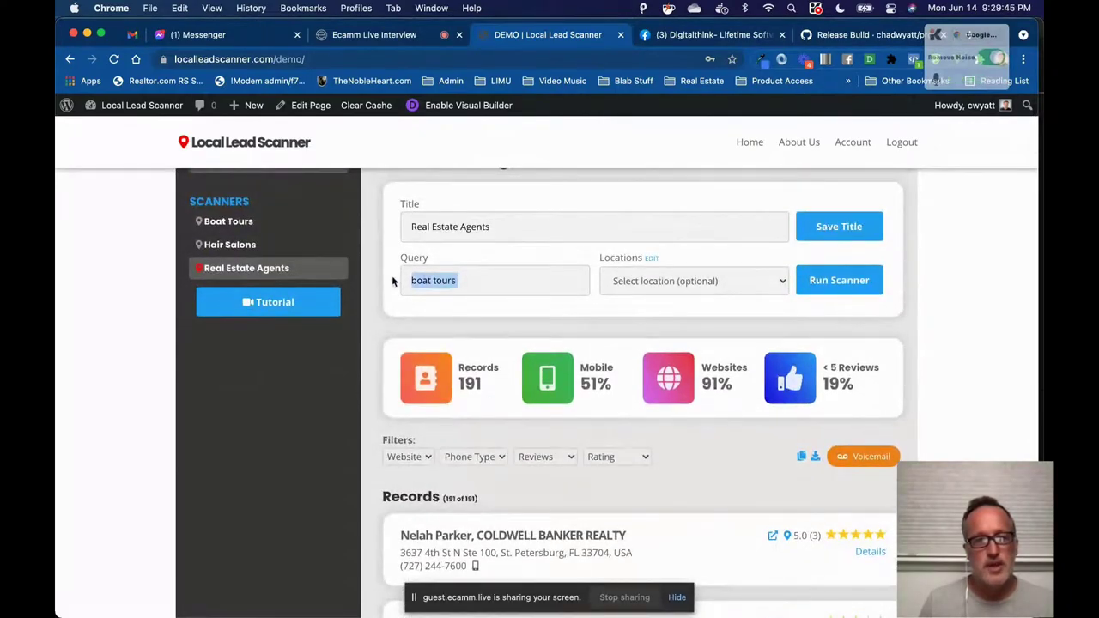
type("real estate agents")
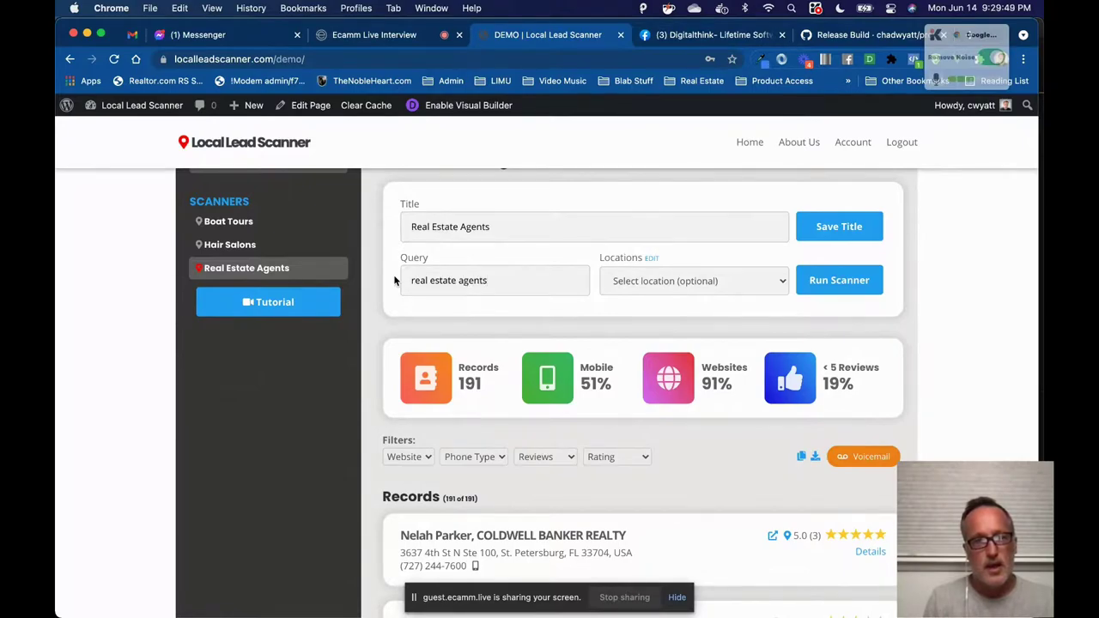
type(" i")
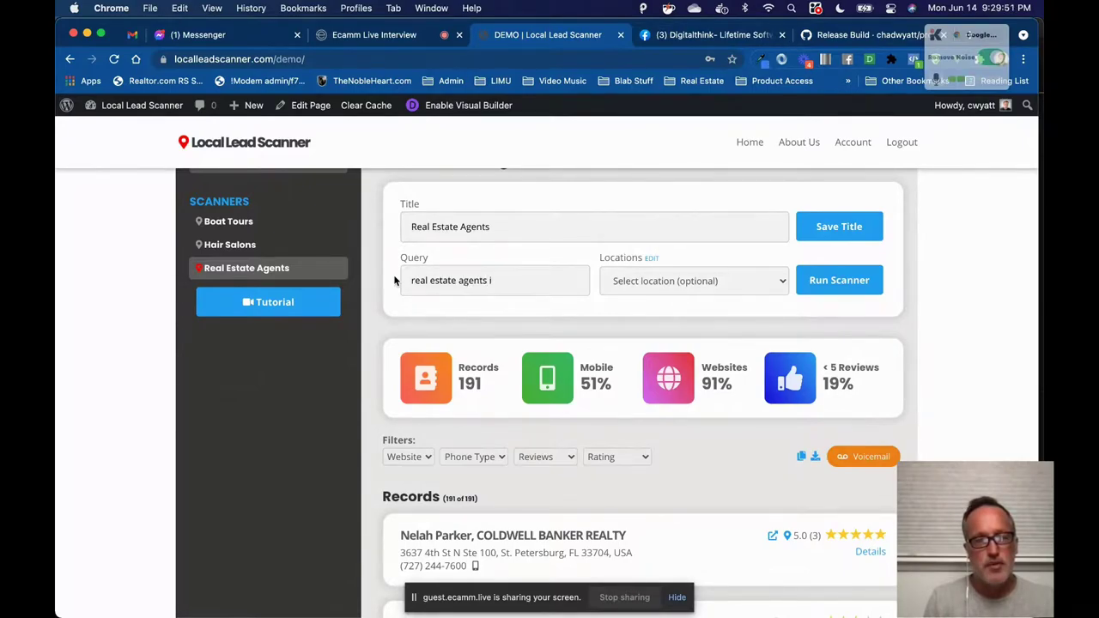
type("n Miami")
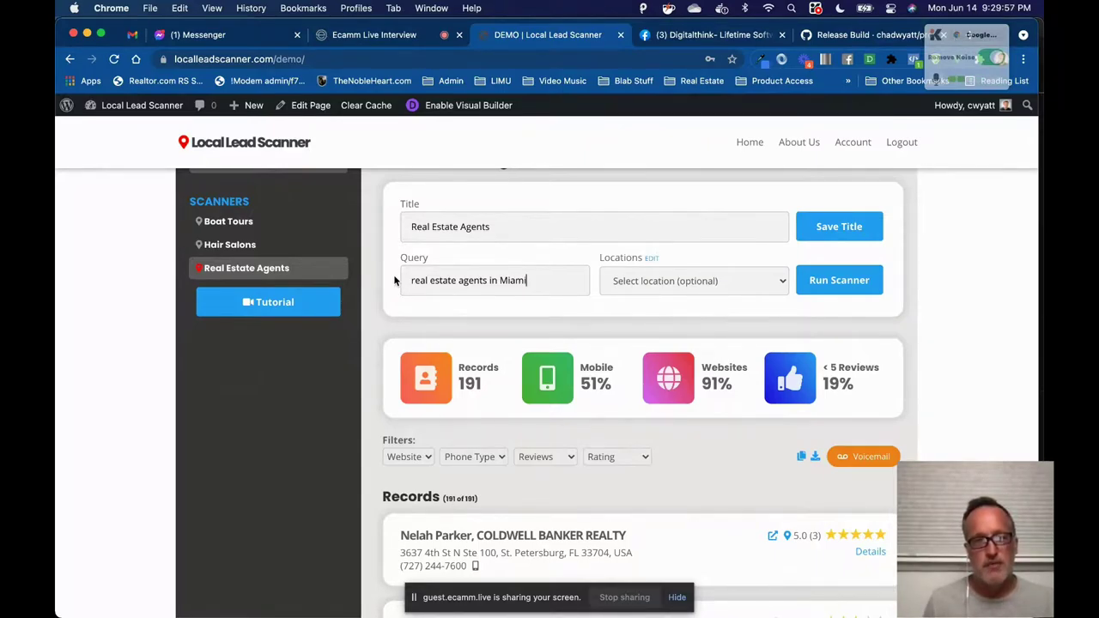
type(",")
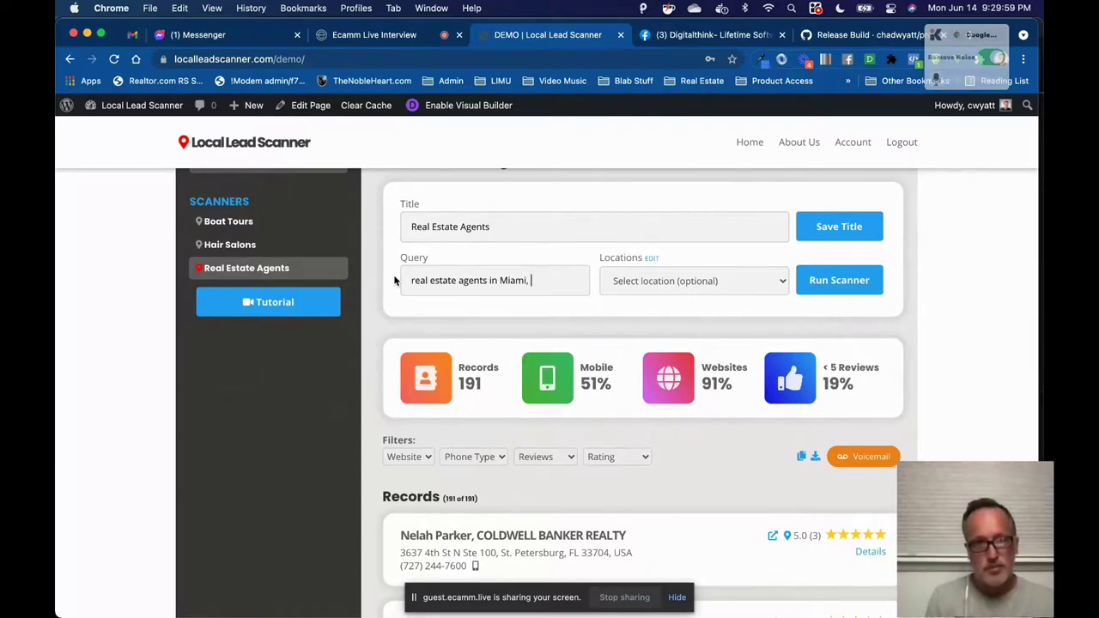
type(" FL")
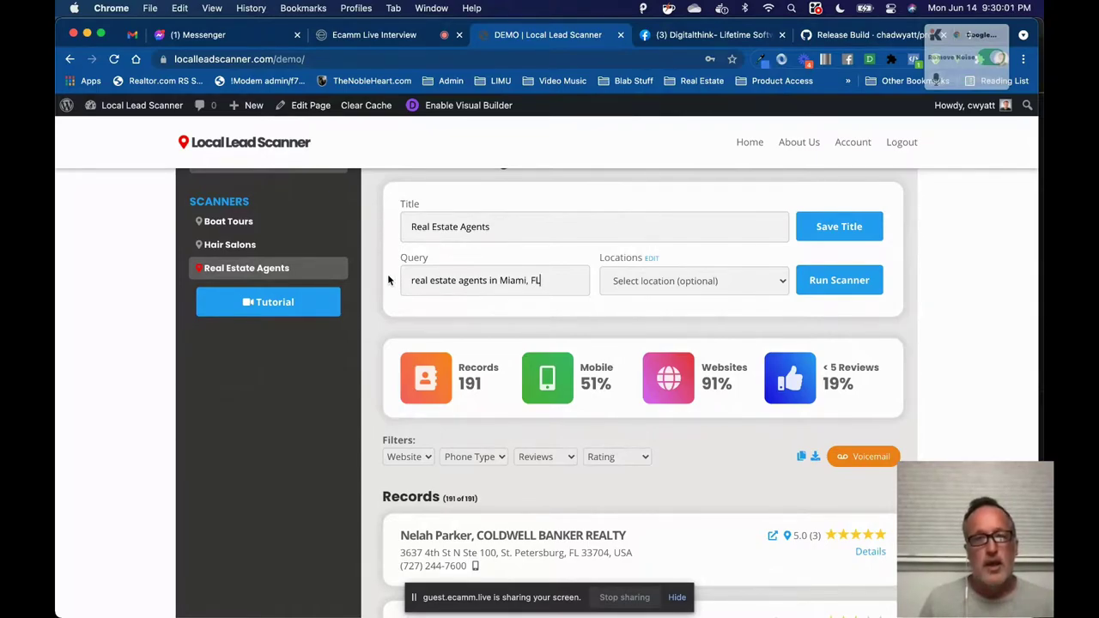
- Replace the city in the Real Estate Agents query with a ZIP code, ending with "real estate agents in 33701"
left_click_drag(547, 281, 503, 279)
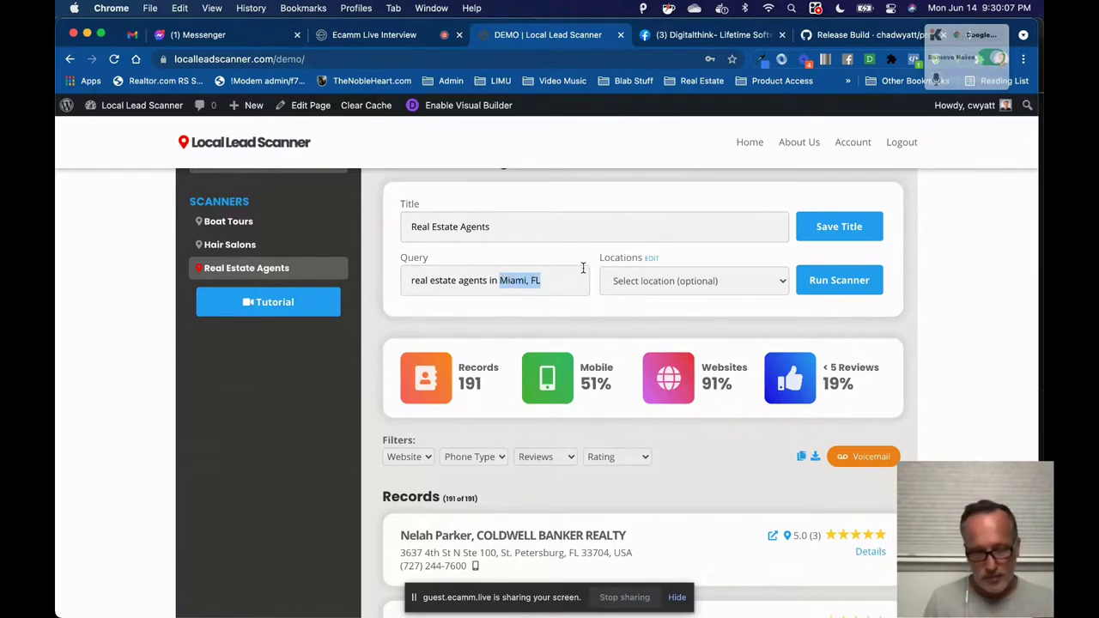
key("BackSpace")
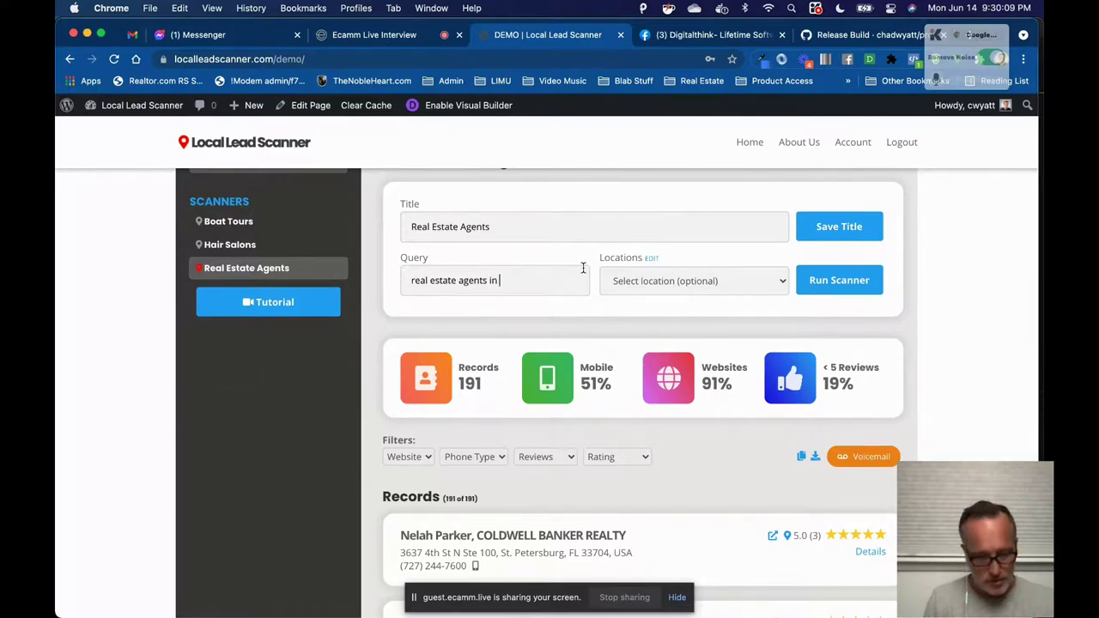
type("33708")
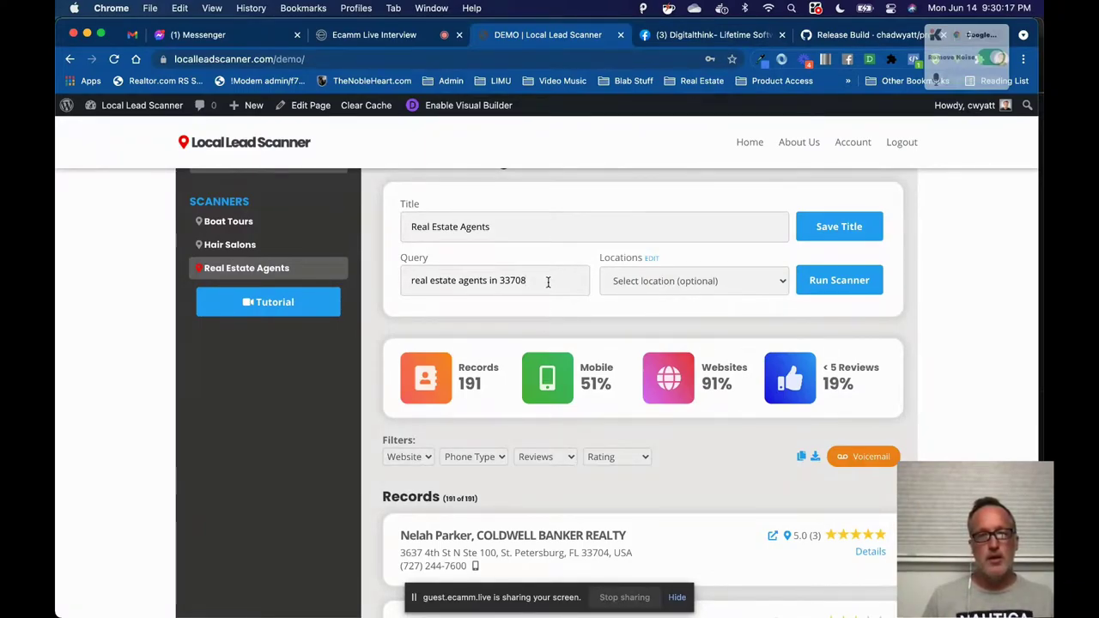
double_click(514, 278)
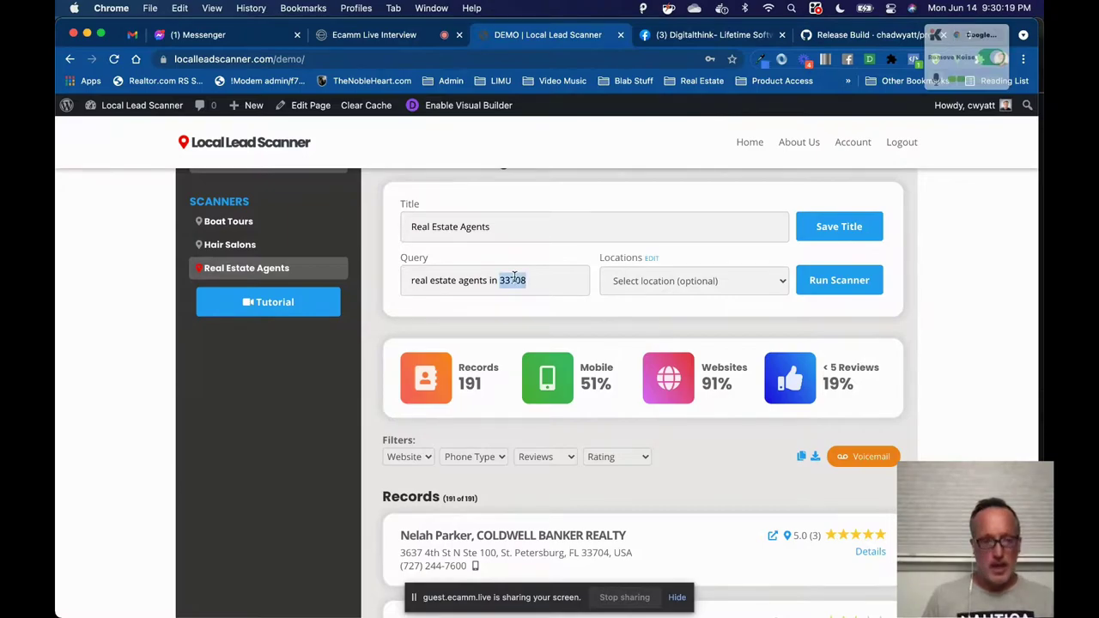
type("33701")
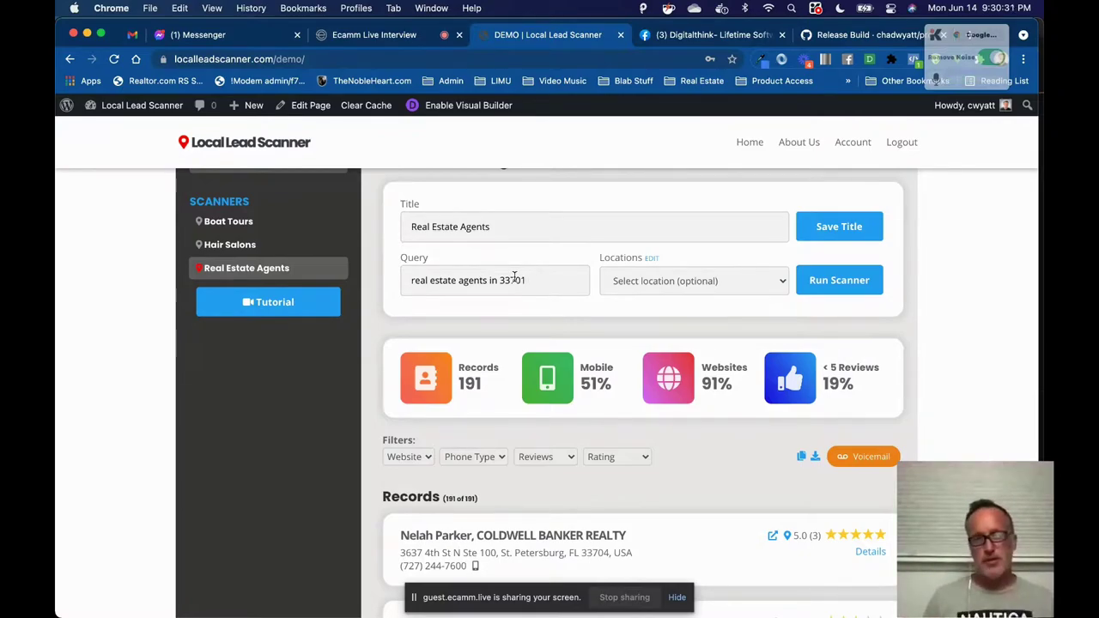
- Set the Real Estate Agents scanner's location to Pinellas County
left_click(677, 281)
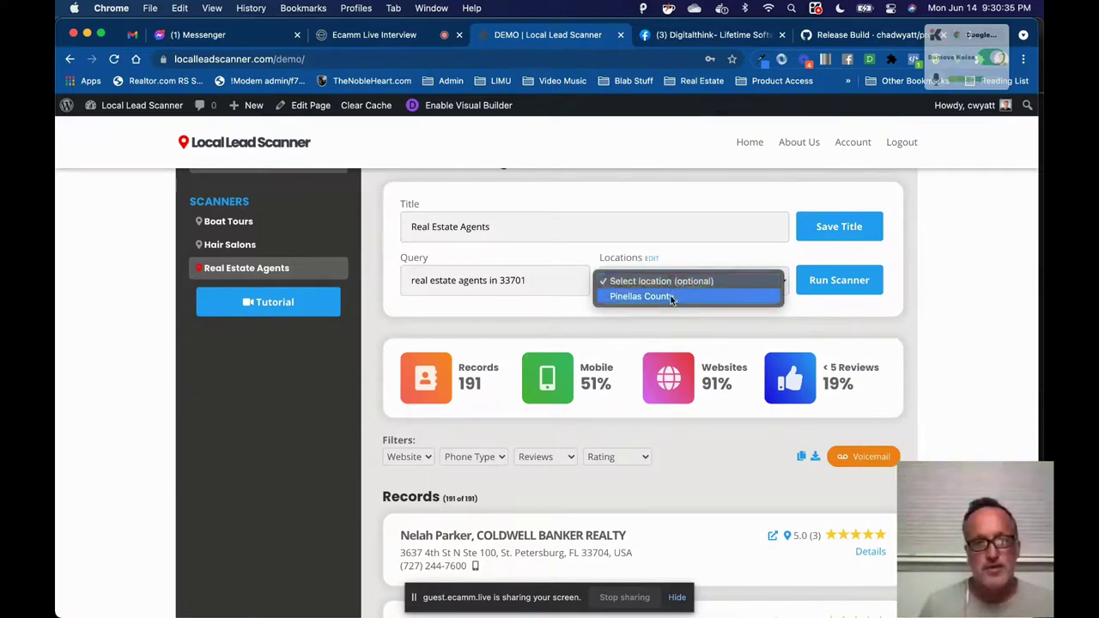
left_click(678, 262)
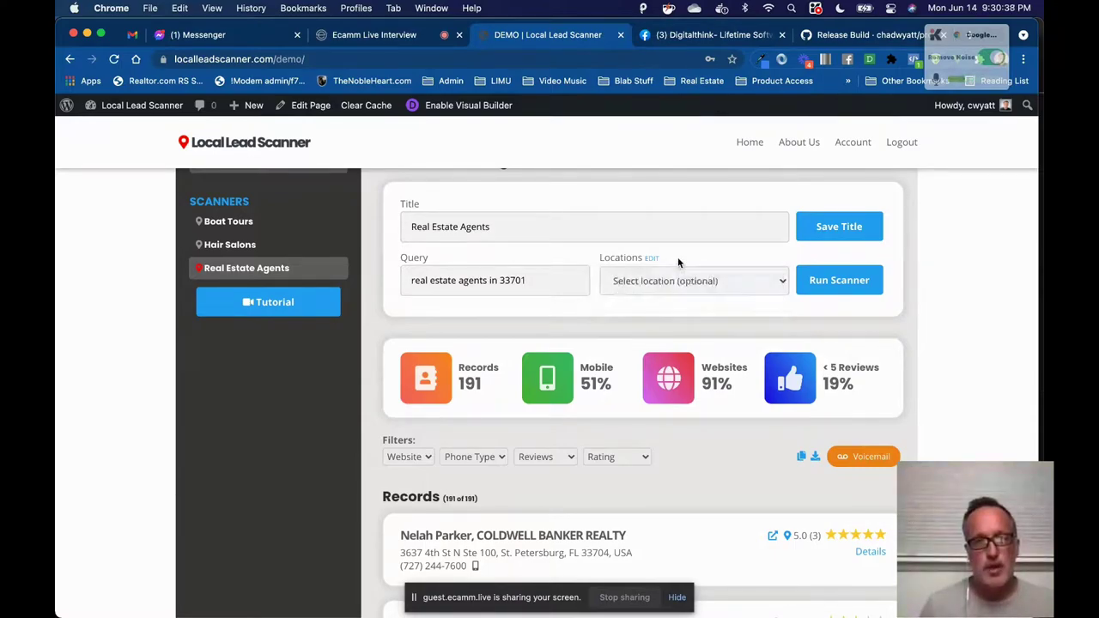
left_click(660, 281)
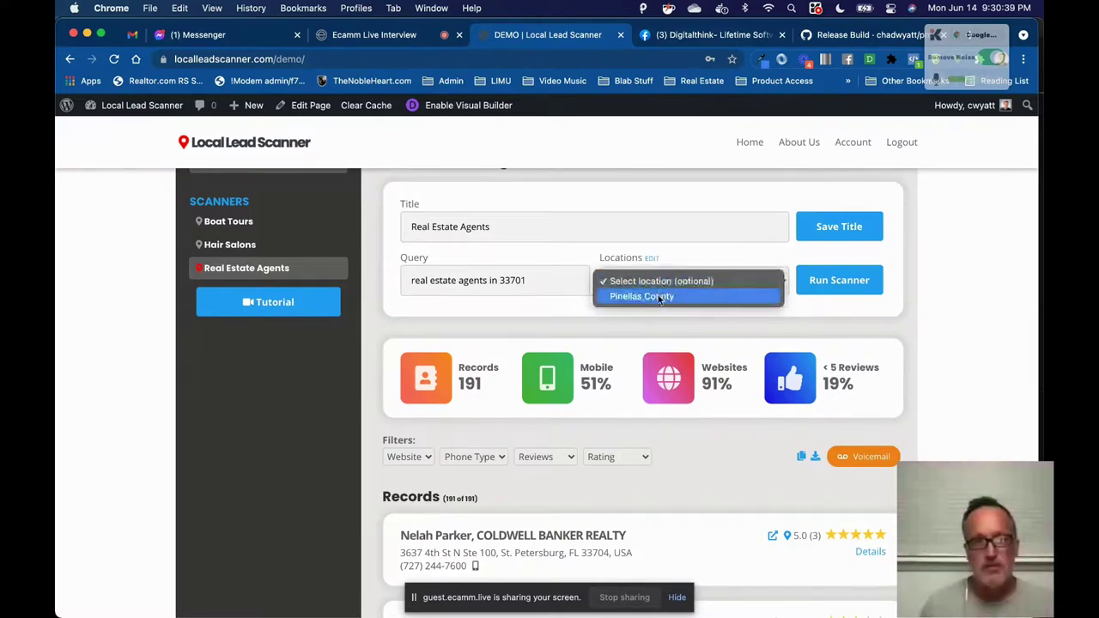
left_click(654, 296)
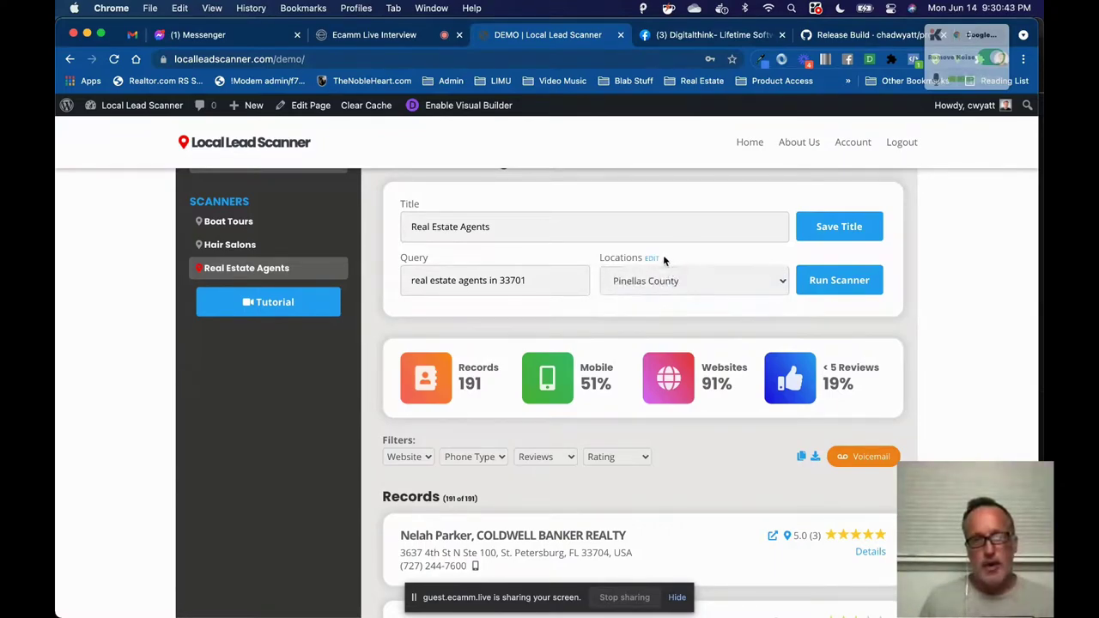
- Open the saved Pinellas County location for editing and review its title and list of ZIP codes
left_click(651, 261)
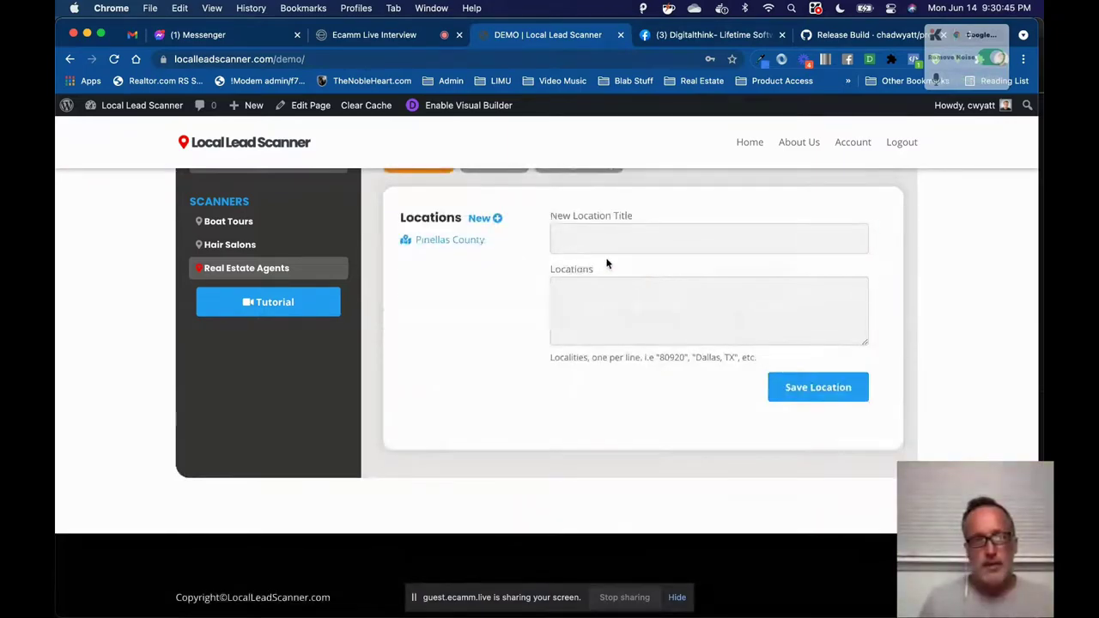
left_click(472, 244)
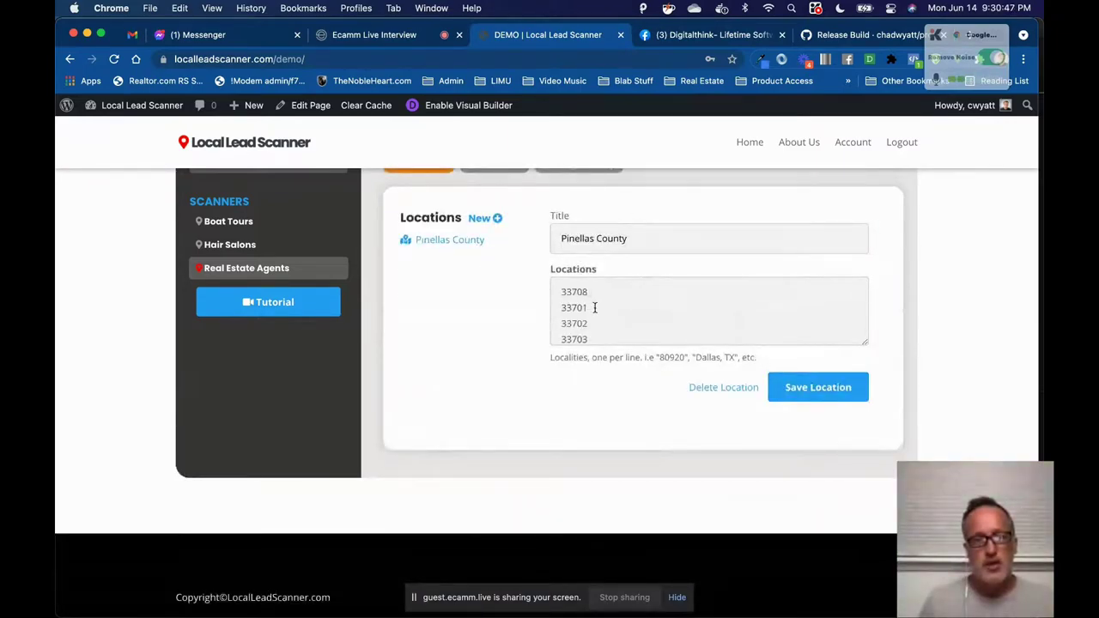
scroll(594, 306, "up", 1)
scroll(513, 319, "up", 1)
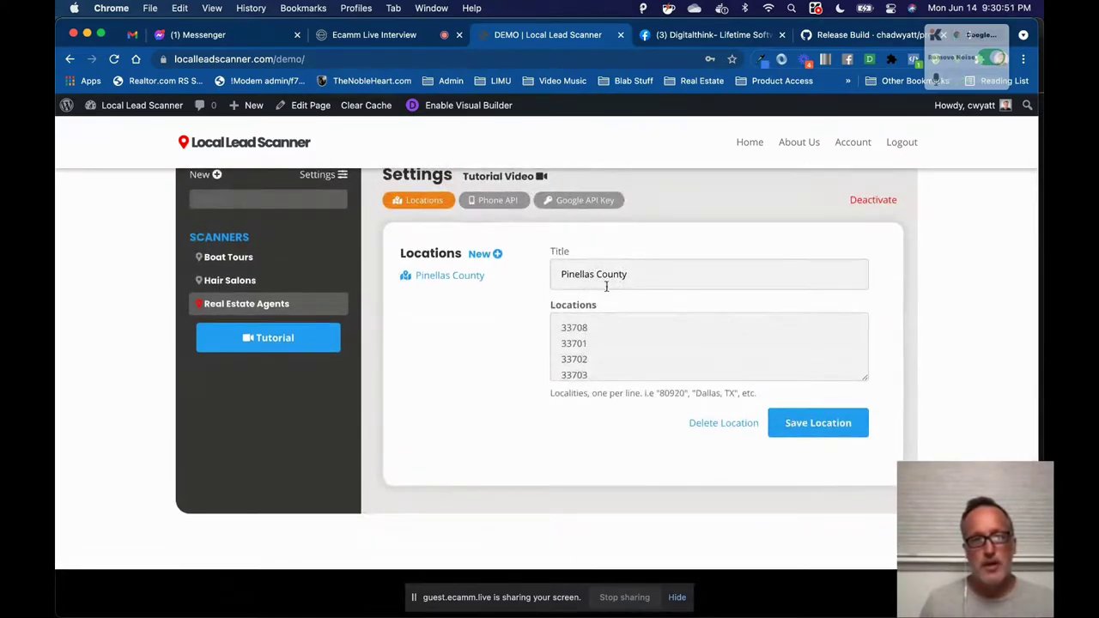
left_click(636, 274)
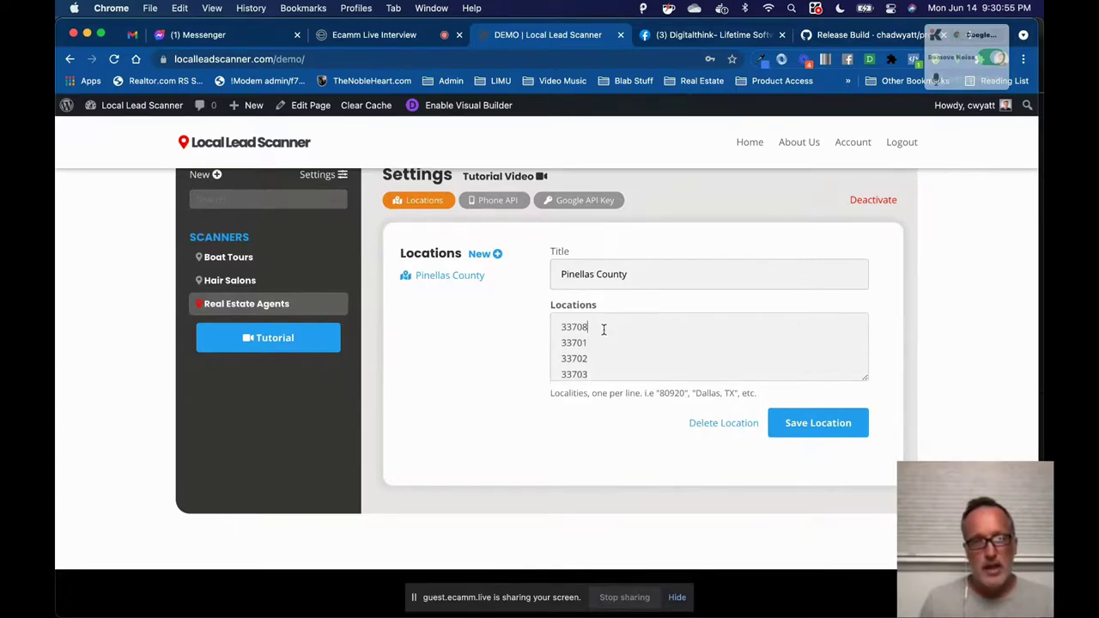
scroll(603, 330, "up", 1)
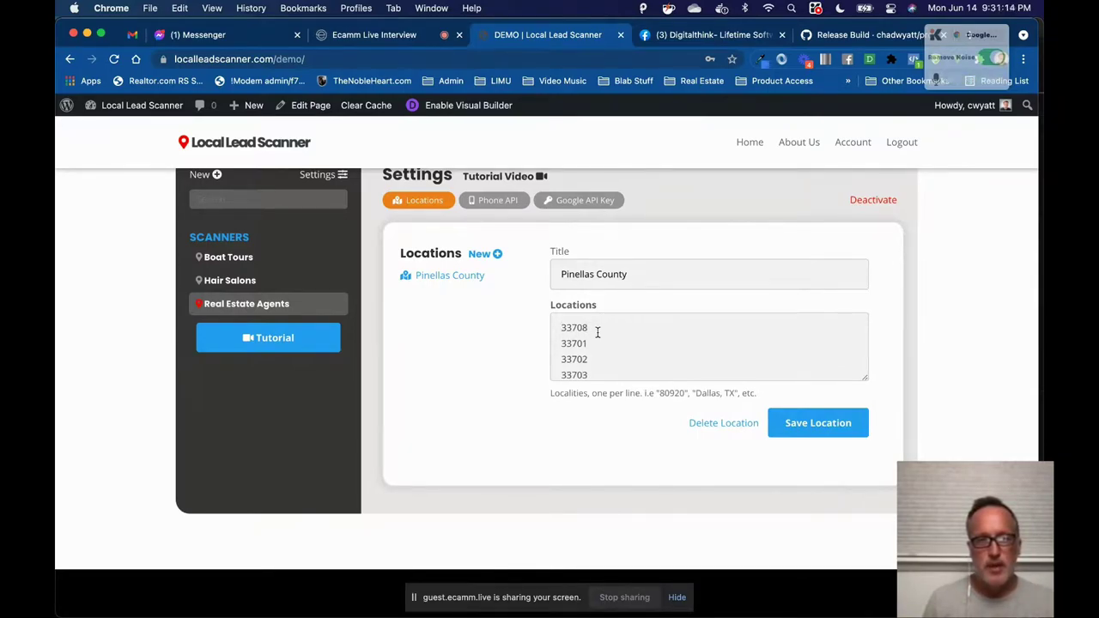
- Add "Toronto, CA" as a new first line in the Pinellas County locations list
key("Return")
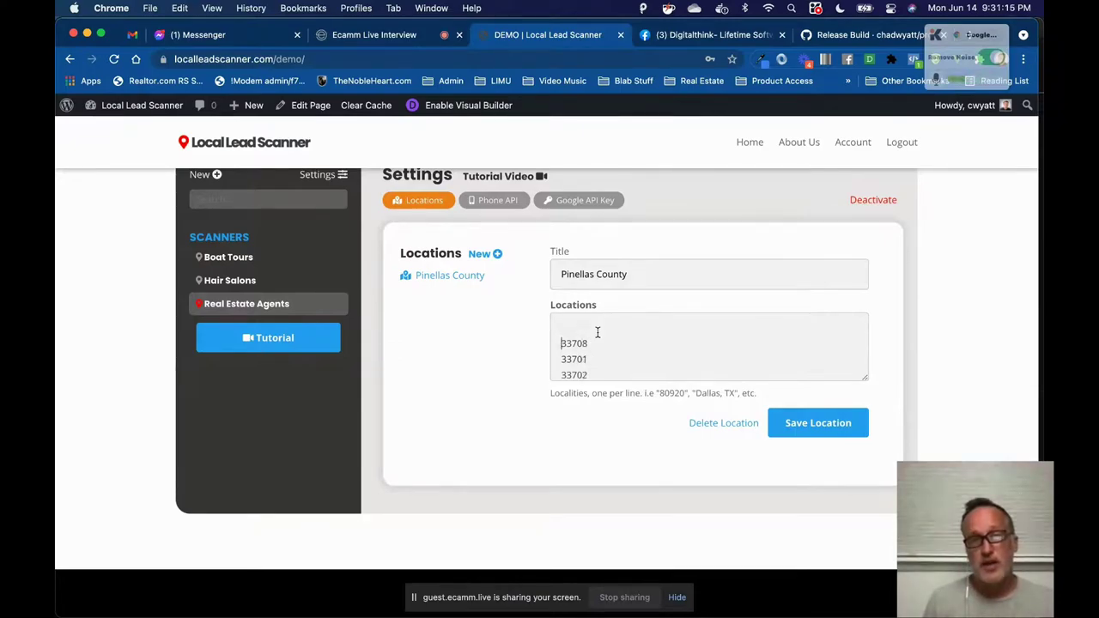
type("Toront")
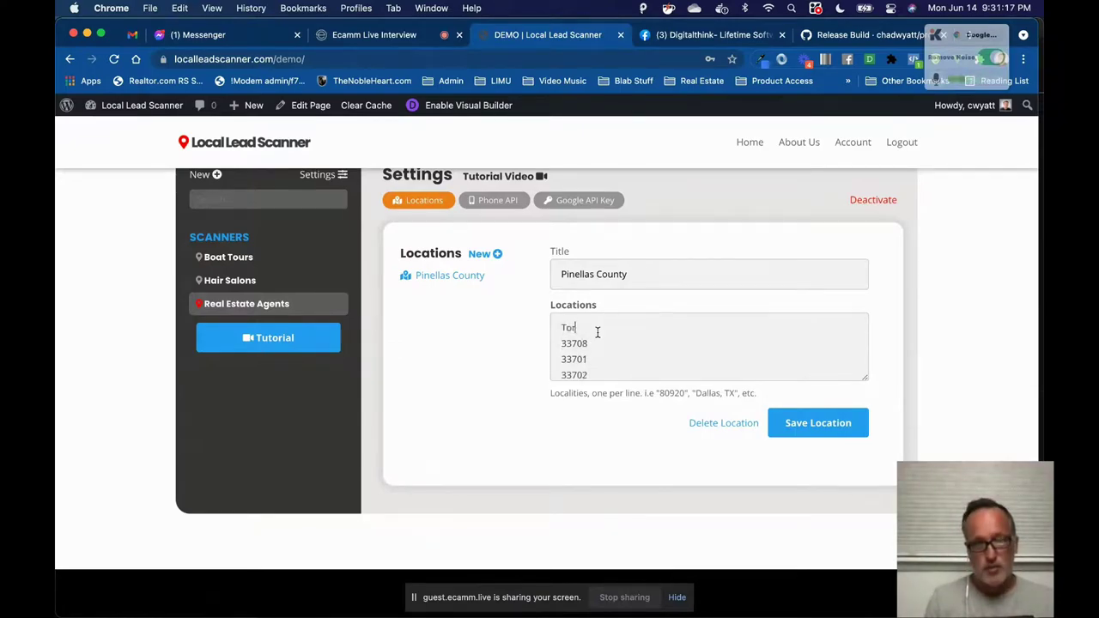
key("BackSpace")
key("BackSpace")
key("BackSpace")
type("onta")
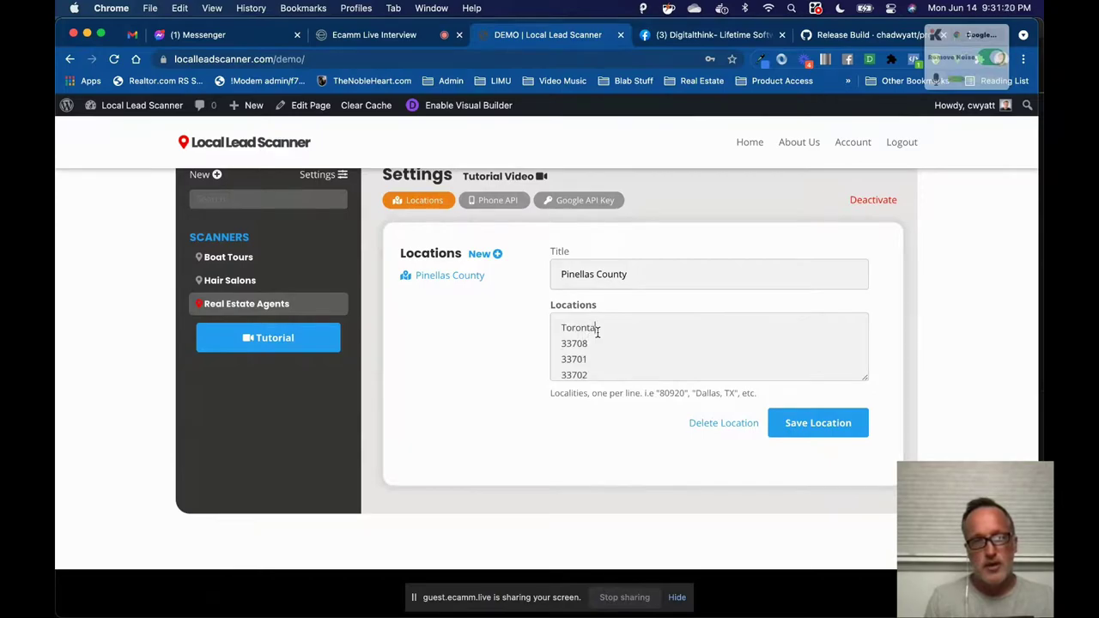
key("BackSpace")
type("o, CA")
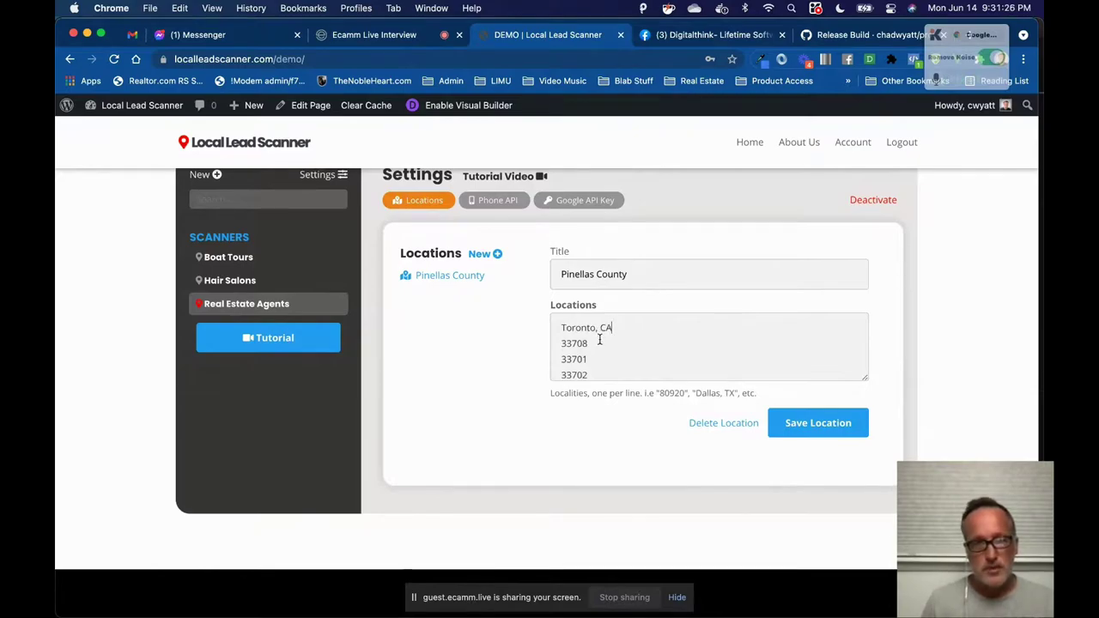
- Remove the "Toronto, CA" entry and its blank line from the Pinellas County locations list
key("shift+Home")
key("BackSpace")
key("Down")
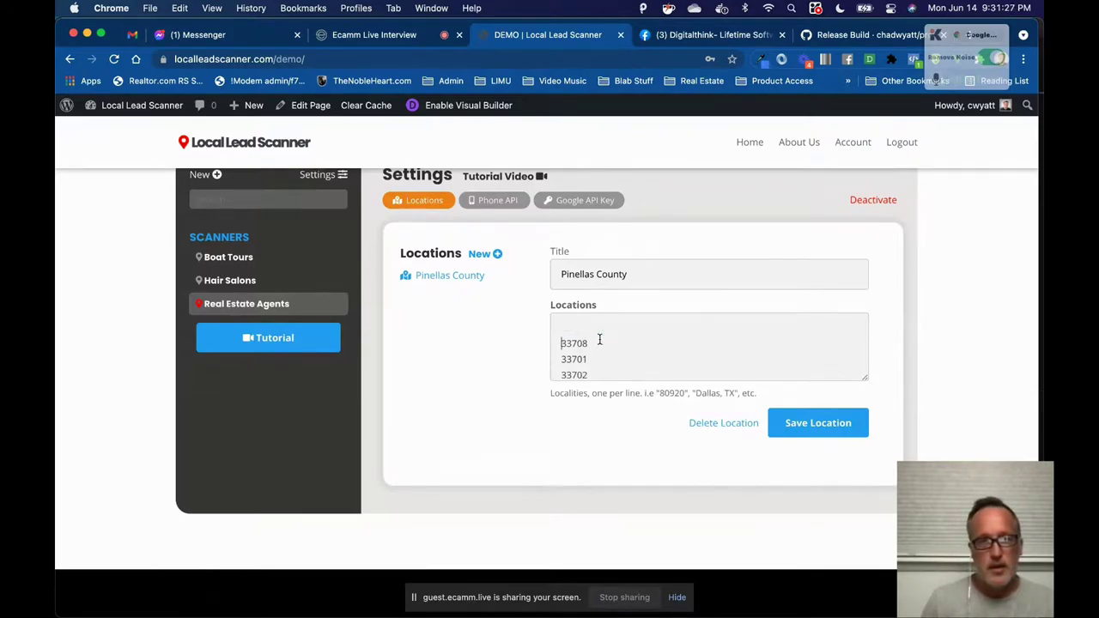
key("BackSpace")
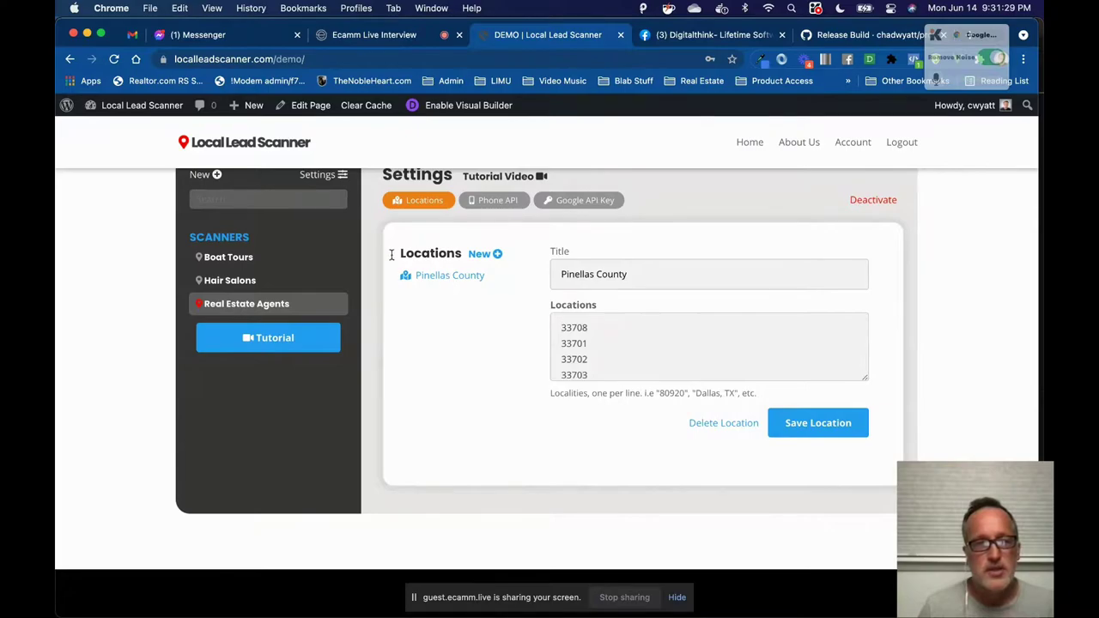
- Return to the Real Estate Agents scanner and reset its location to the unselected optional choice
scroll(374, 253, "up", 2)
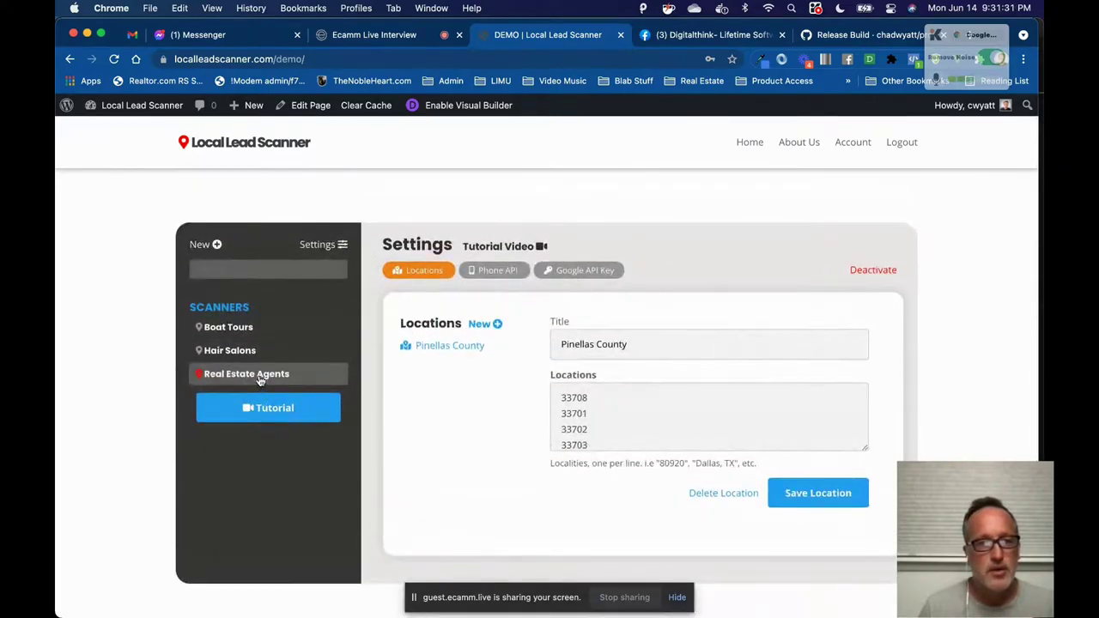
left_click(258, 376)
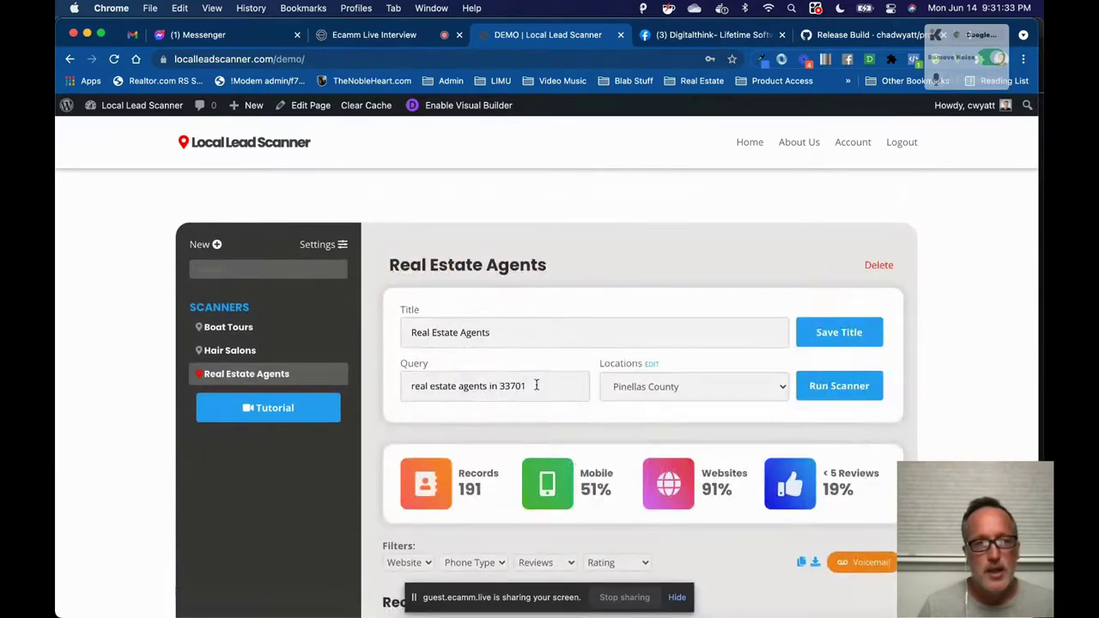
scroll(536, 385, "down", 1)
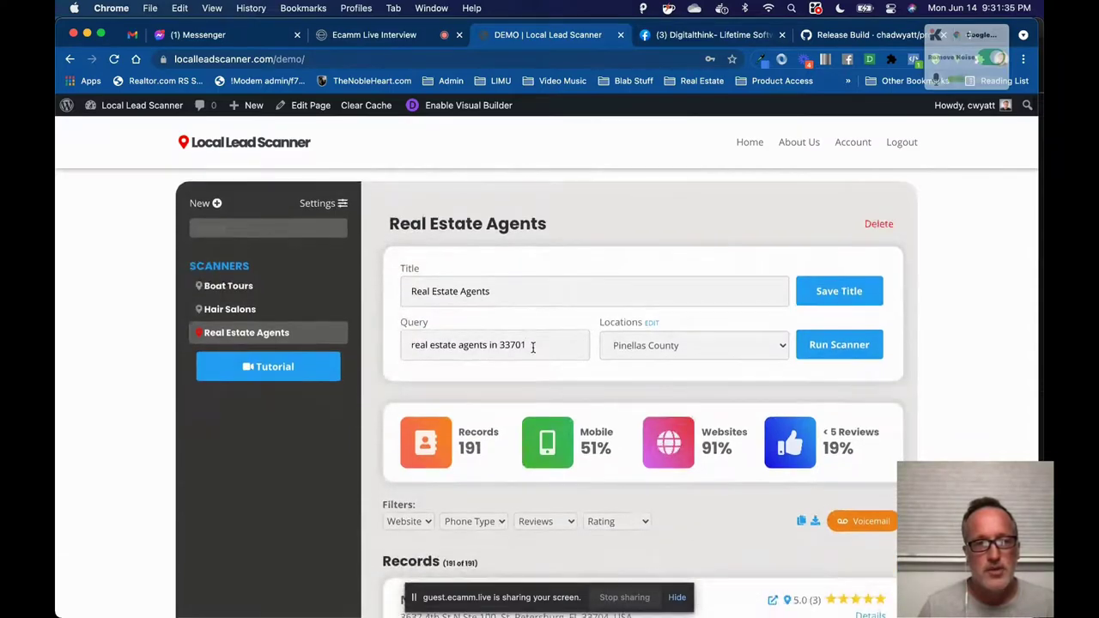
left_click_drag(526, 346, 501, 347)
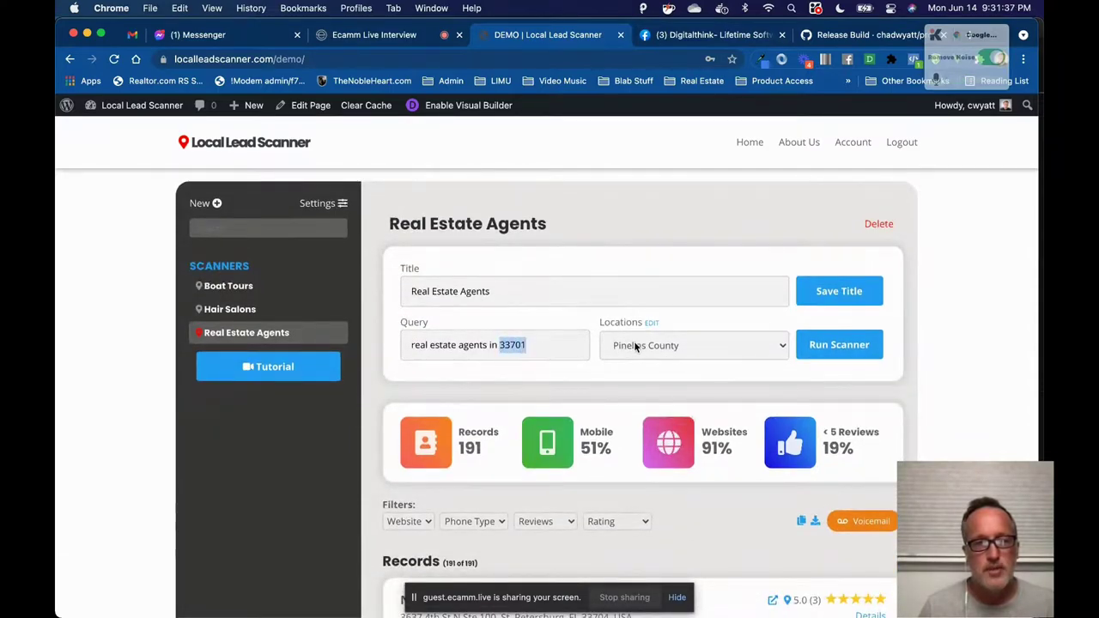
left_click(673, 345)
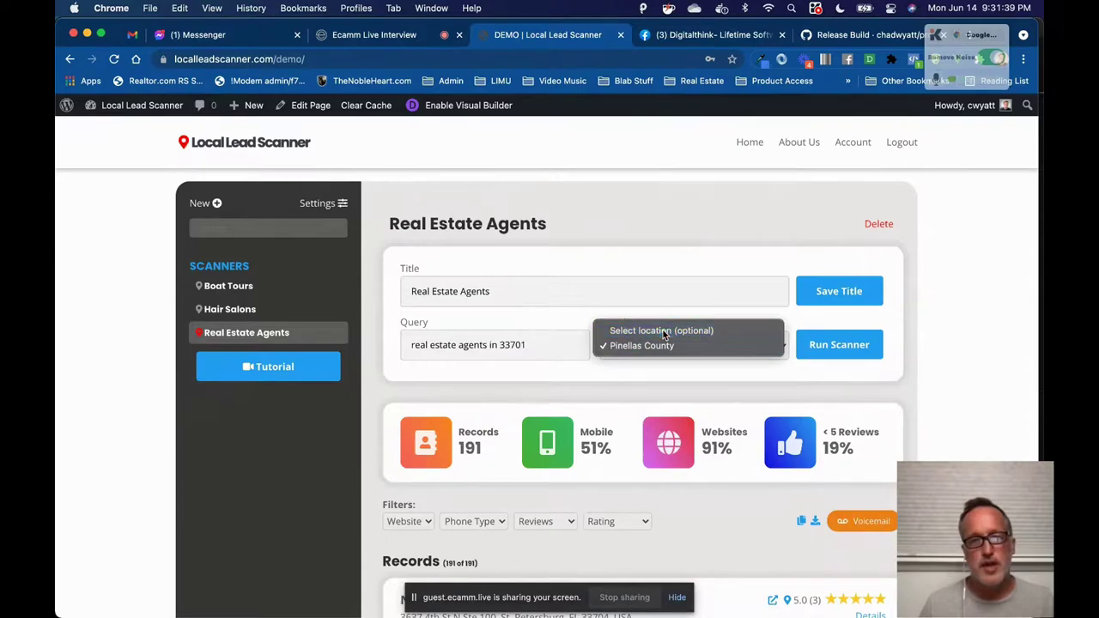
left_click(663, 330)
double_click(533, 349)
left_click(526, 349)
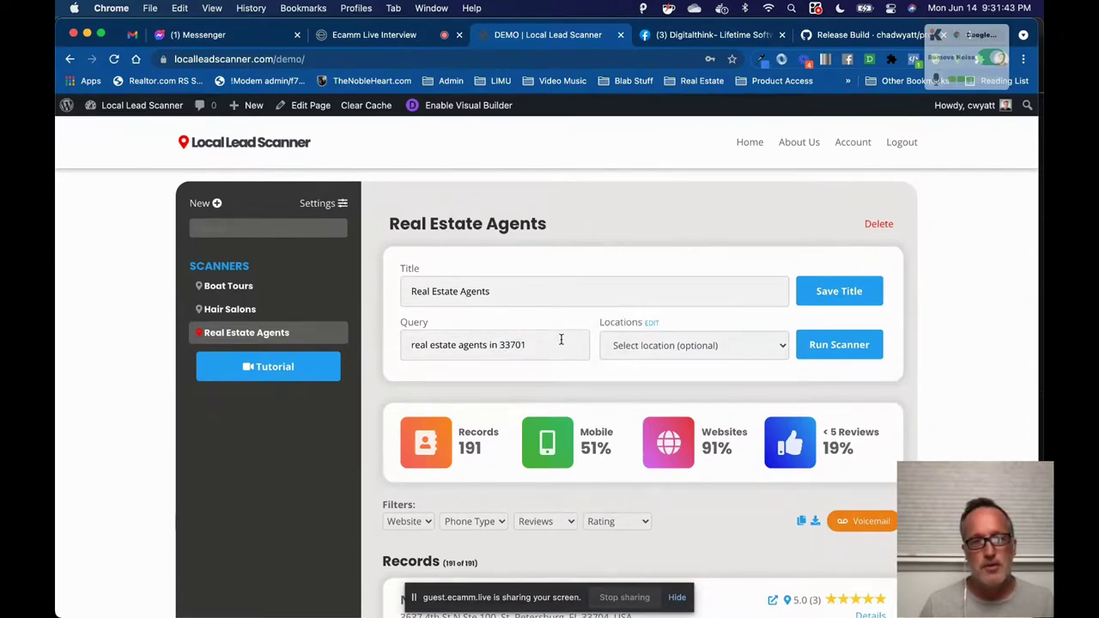
left_click(842, 347)
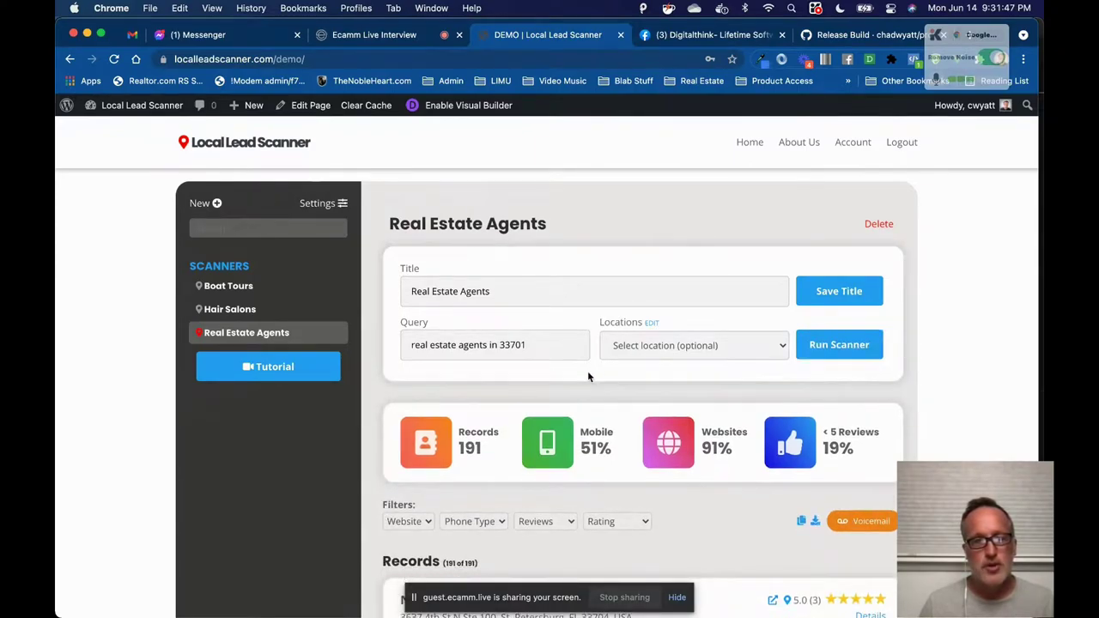
- Examine the Real Estate Agents scanner's statistics, filters and business records
scroll(587, 371, "down", 1)
scroll(527, 337, "down", 2)
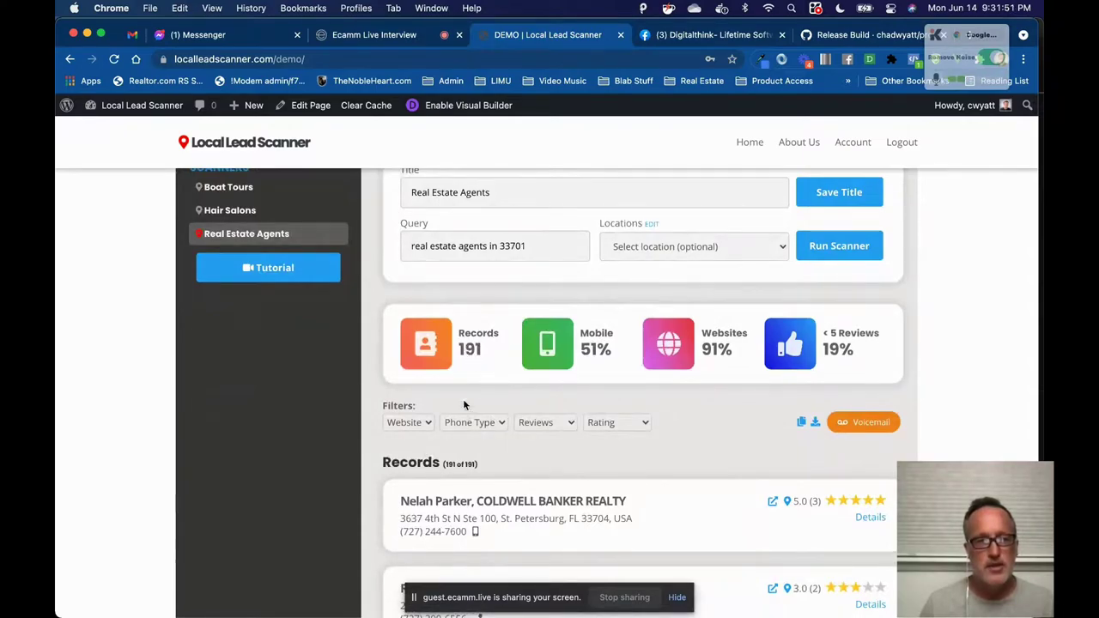
scroll(512, 493, "down", 1)
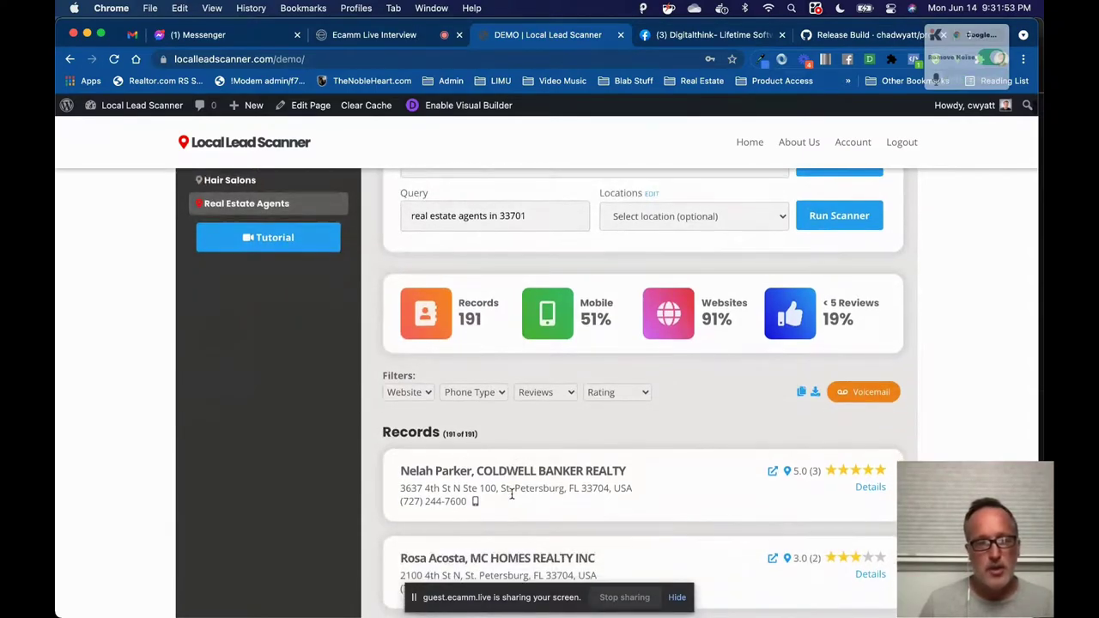
scroll(511, 494, "up", 2)
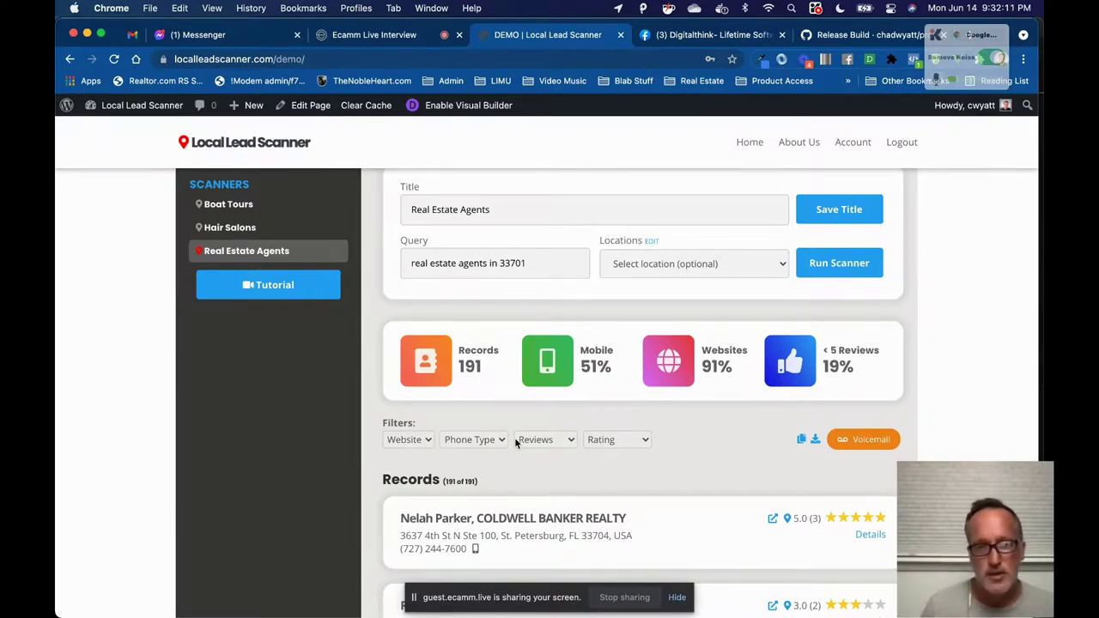
scroll(520, 440, "down", 3)
scroll(512, 463, "down", 3)
scroll(596, 420, "up", 5)
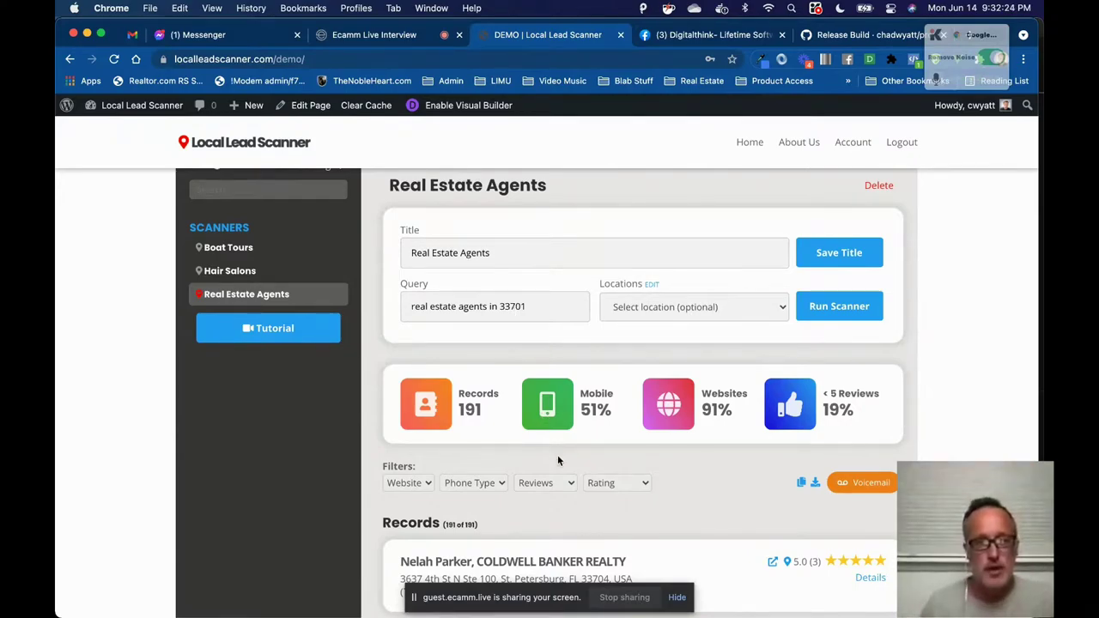
scroll(679, 457, "down", 2)
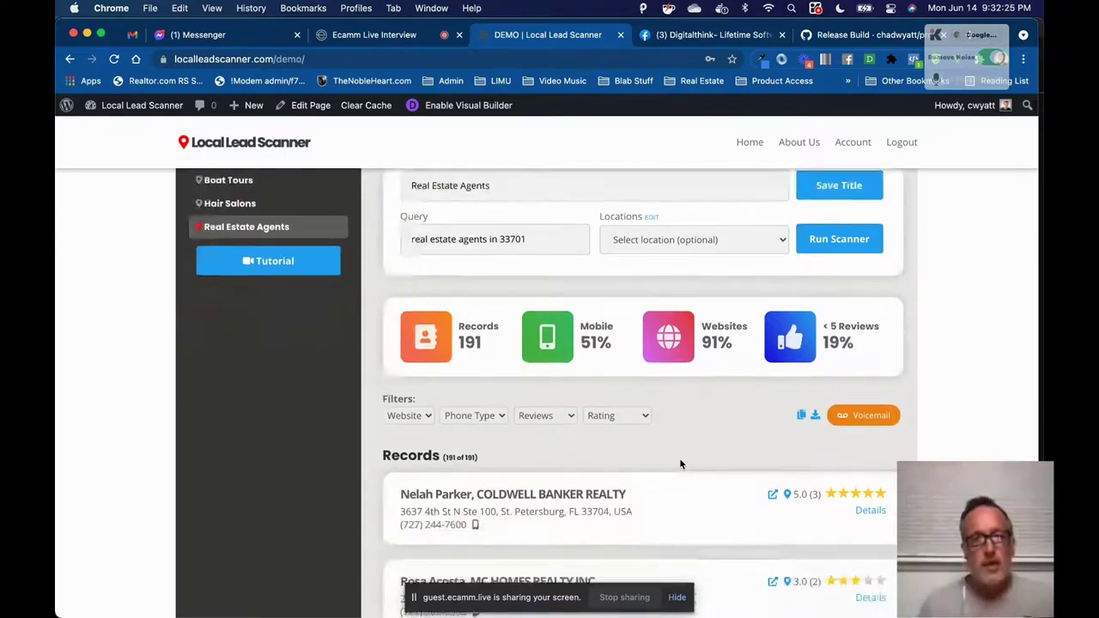
- Shorten the Real Estate Agents scanner's query to "real estate agents" by removing the ZIP code phrase
scroll(649, 421, "up", 2)
double_click(507, 285)
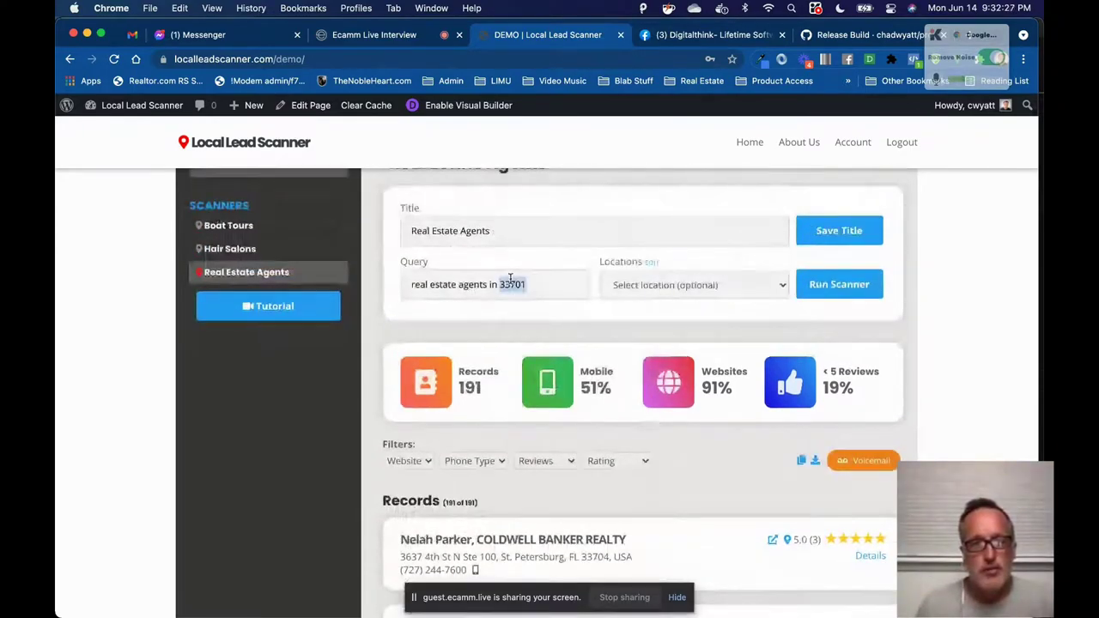
key("BackSpace")
key("BackSpace")
key("BackSpace")
key("BackSpace")
key("BackSpace")
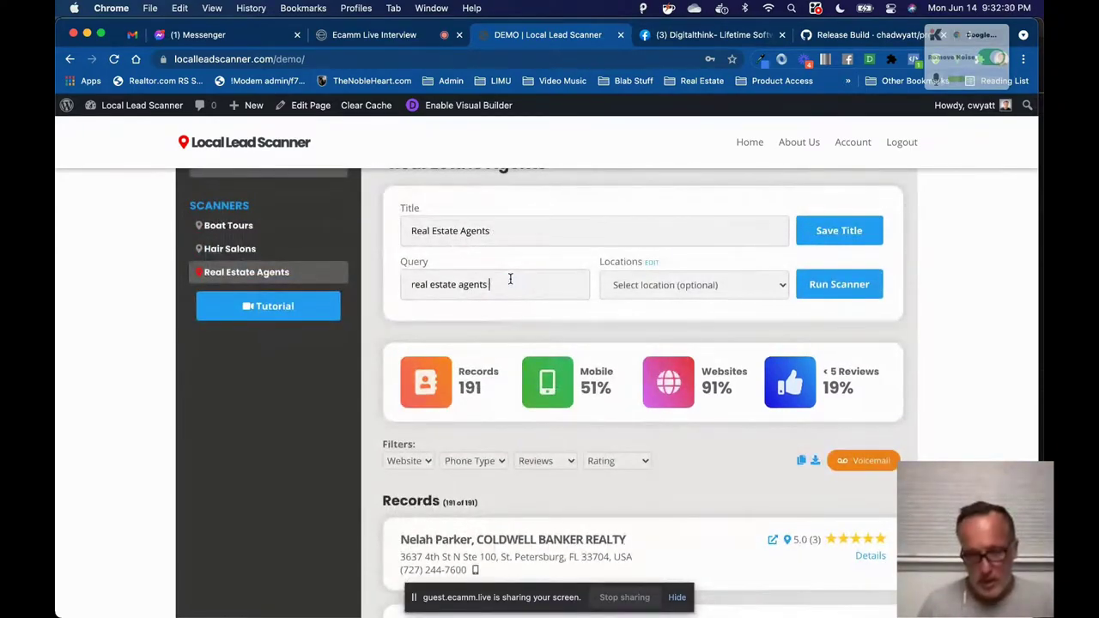
scroll(540, 336, "down", 3)
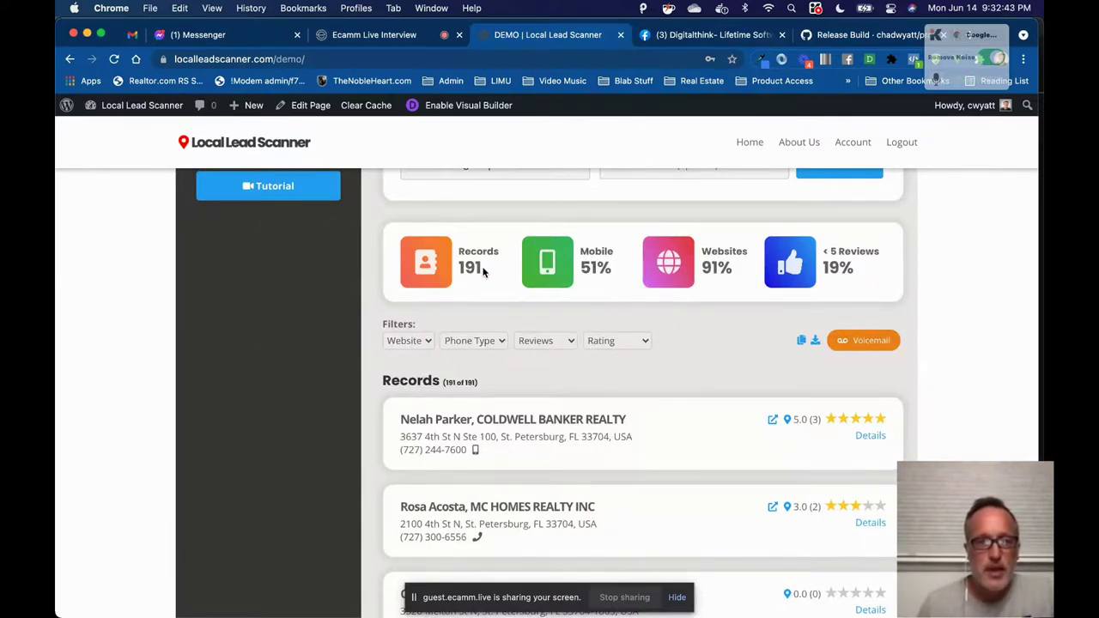
- Examine the scanner's total record and mobile statistics together with the phone type marks on the agent records
scroll(482, 271, "down", 1)
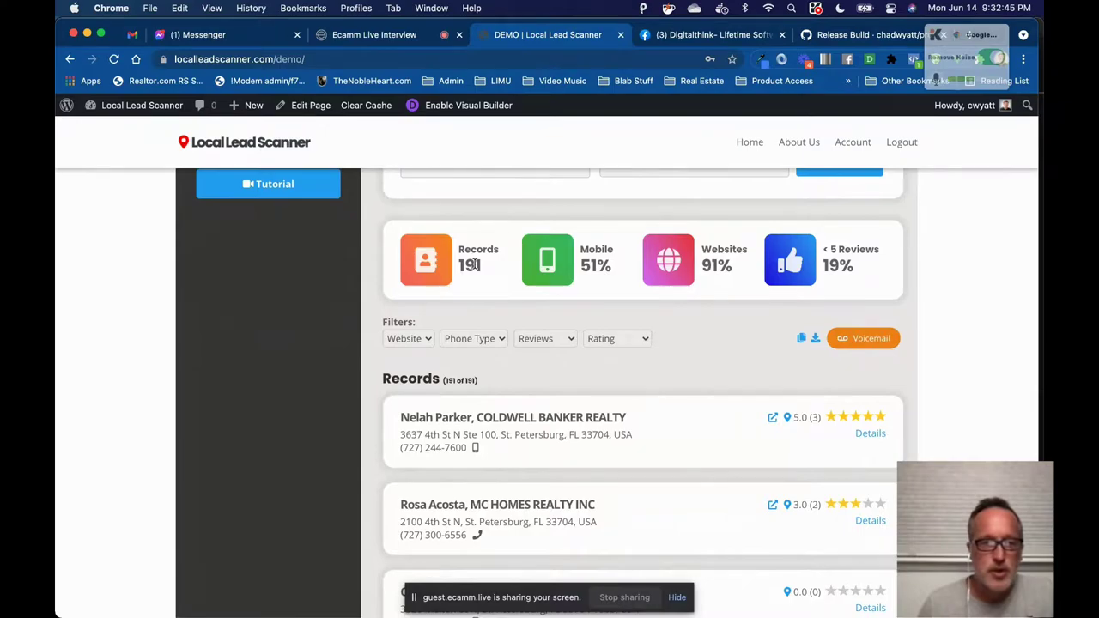
double_click(473, 266)
left_click(486, 272)
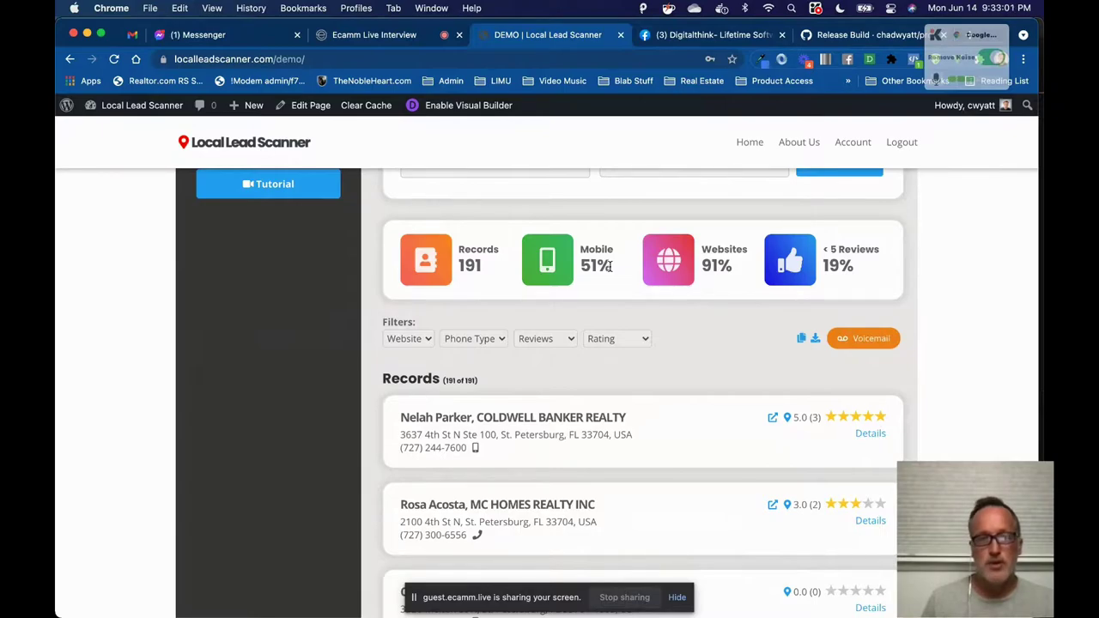
scroll(610, 267, "up", 3)
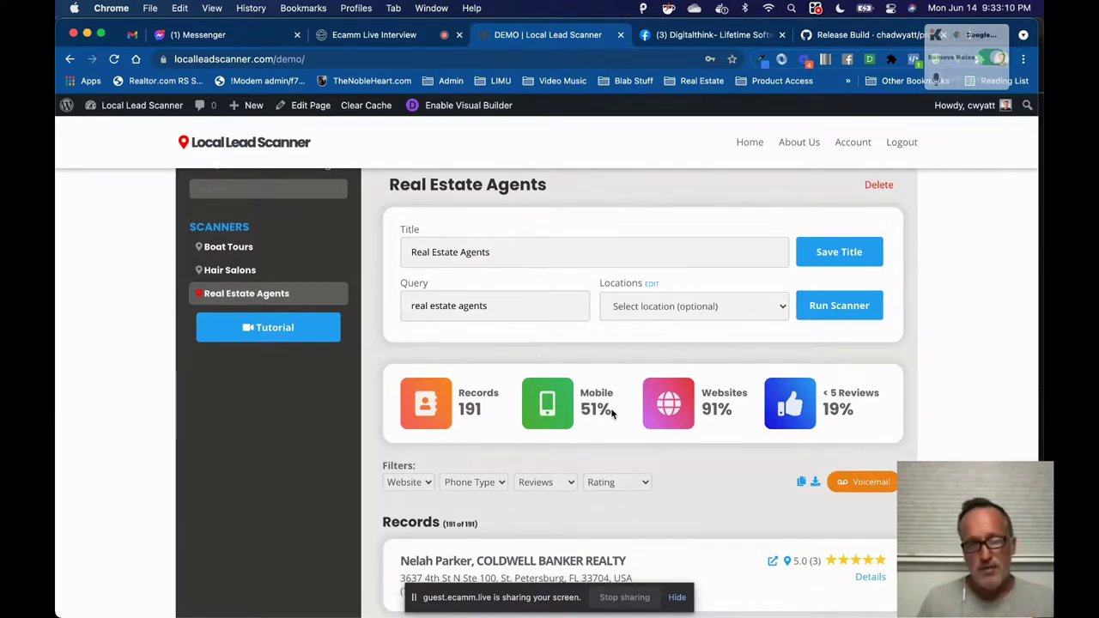
scroll(611, 410, "down", 3)
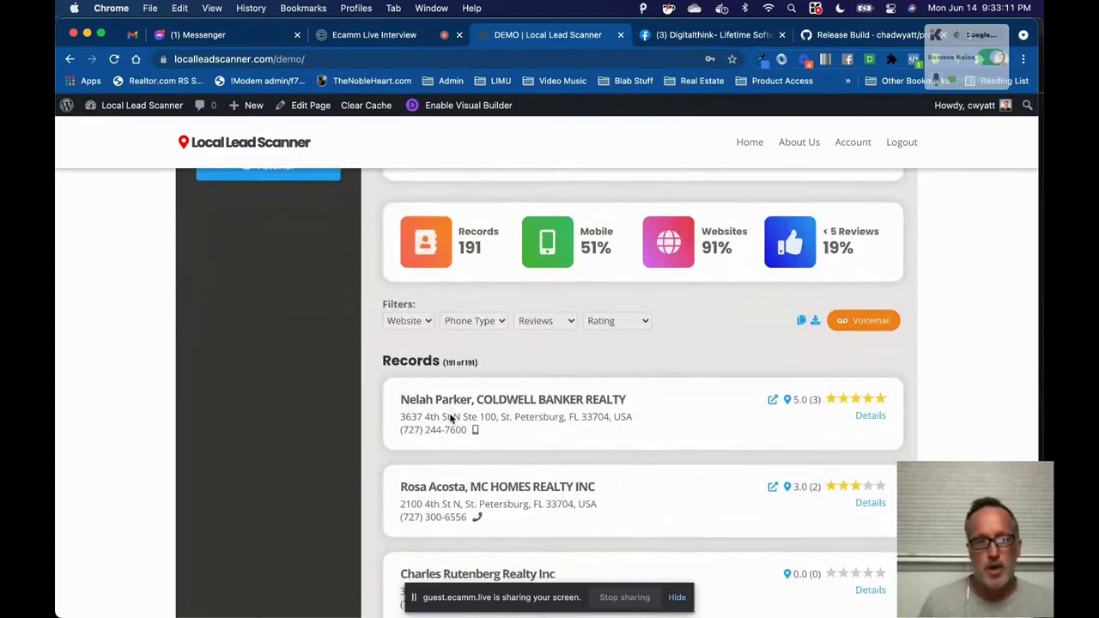
scroll(450, 418, "down", 5)
scroll(552, 449, "up", 2)
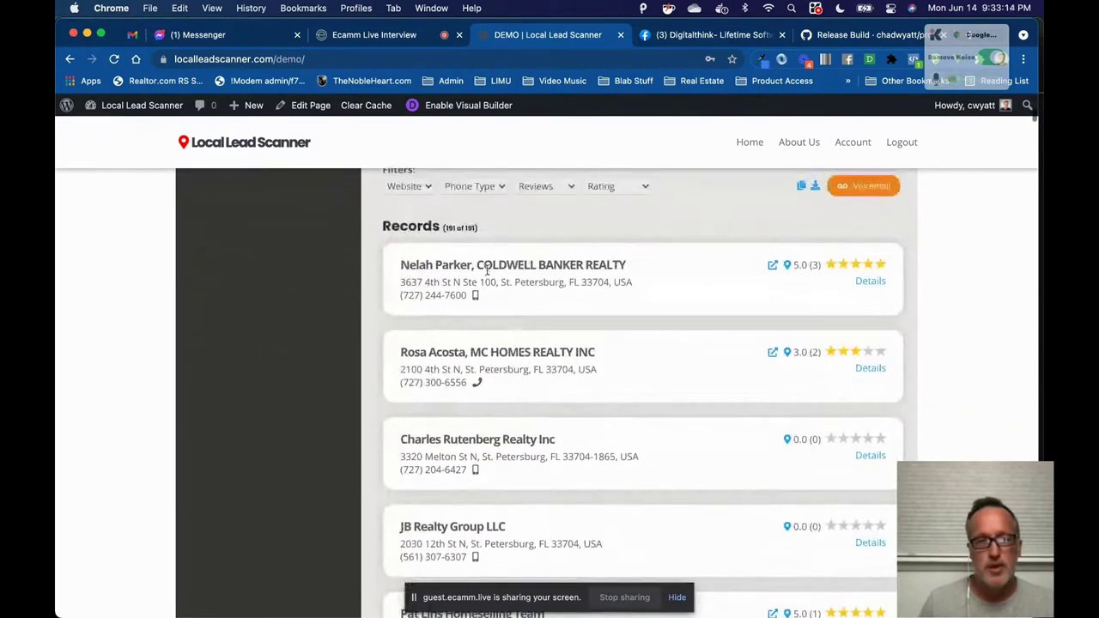
scroll(491, 300, "up", 1)
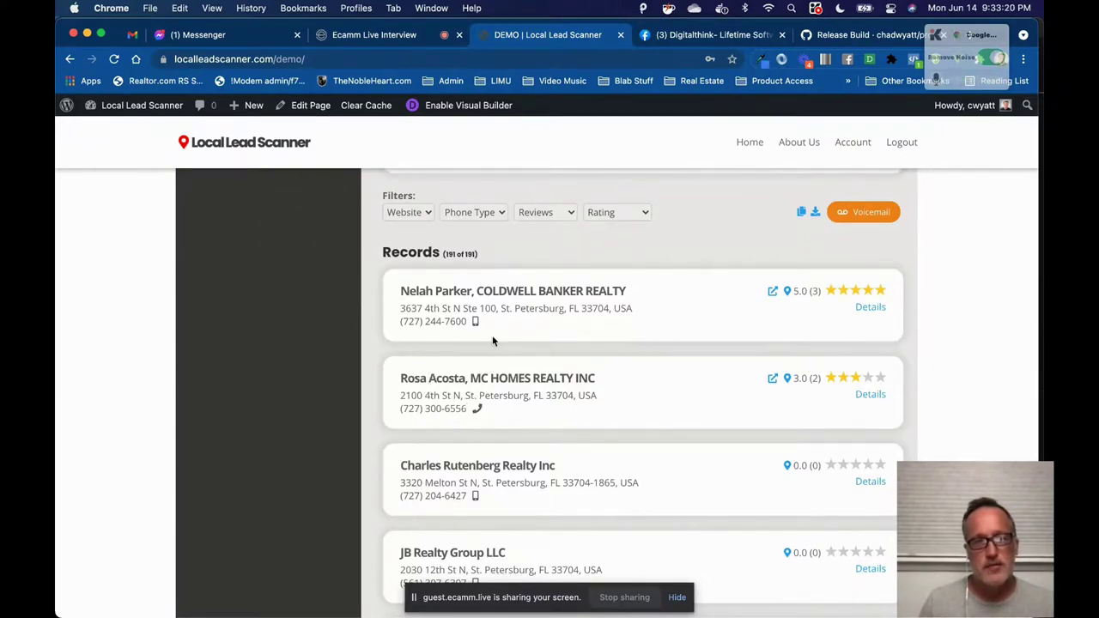
scroll(492, 335, "up", 2)
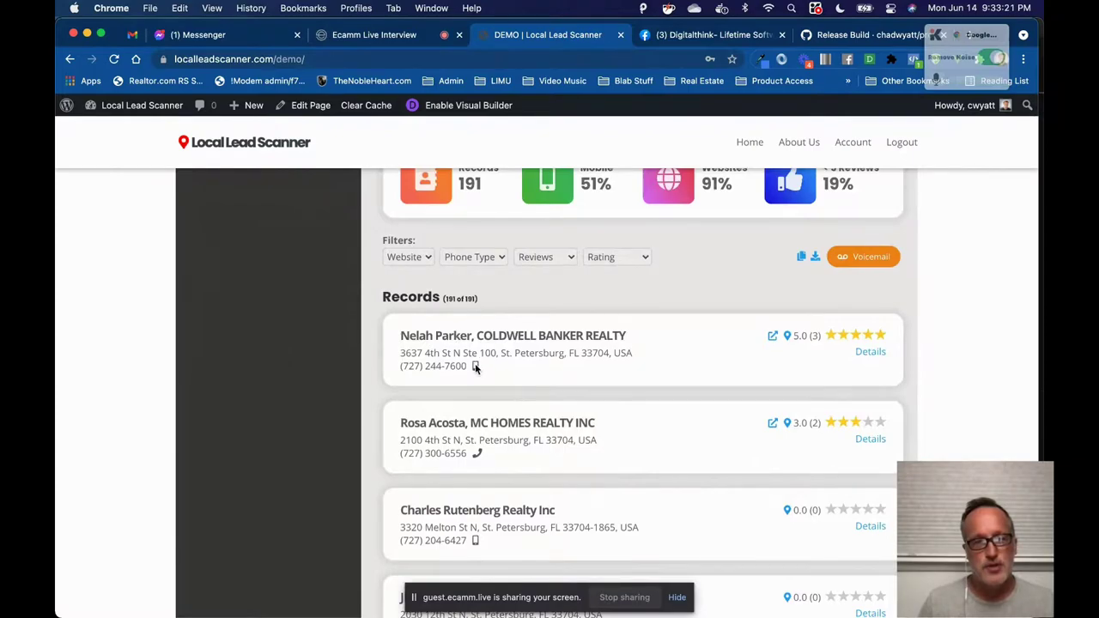
- Examine the Websites statistic and compare it with the website links on the agent records
scroll(475, 367, "up", 5)
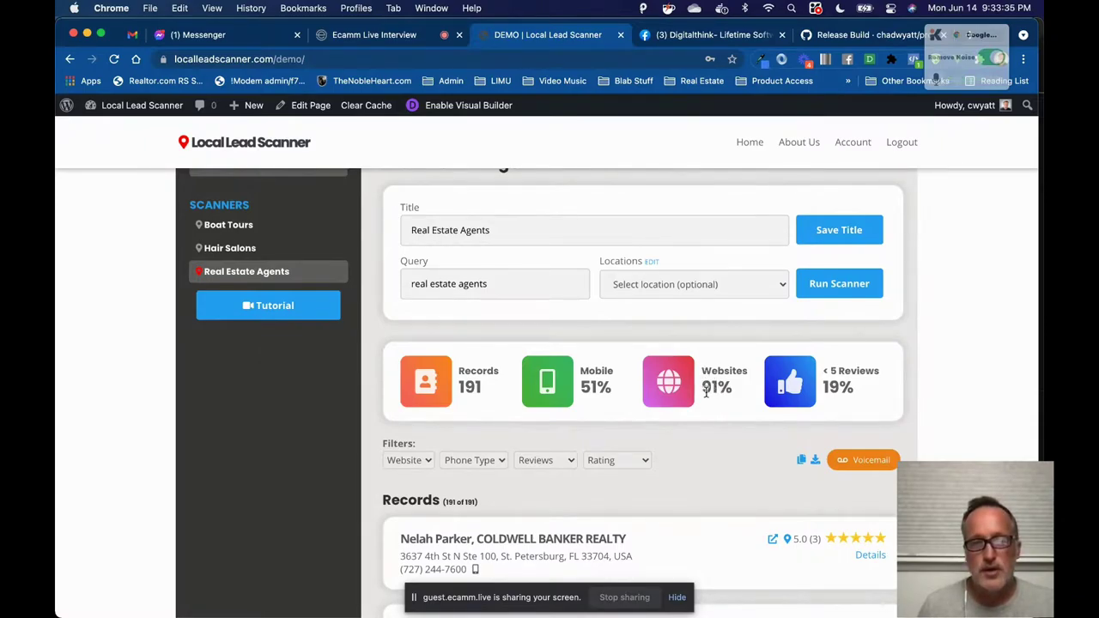
scroll(718, 441, "down", 1)
scroll(718, 442, "down", 3)
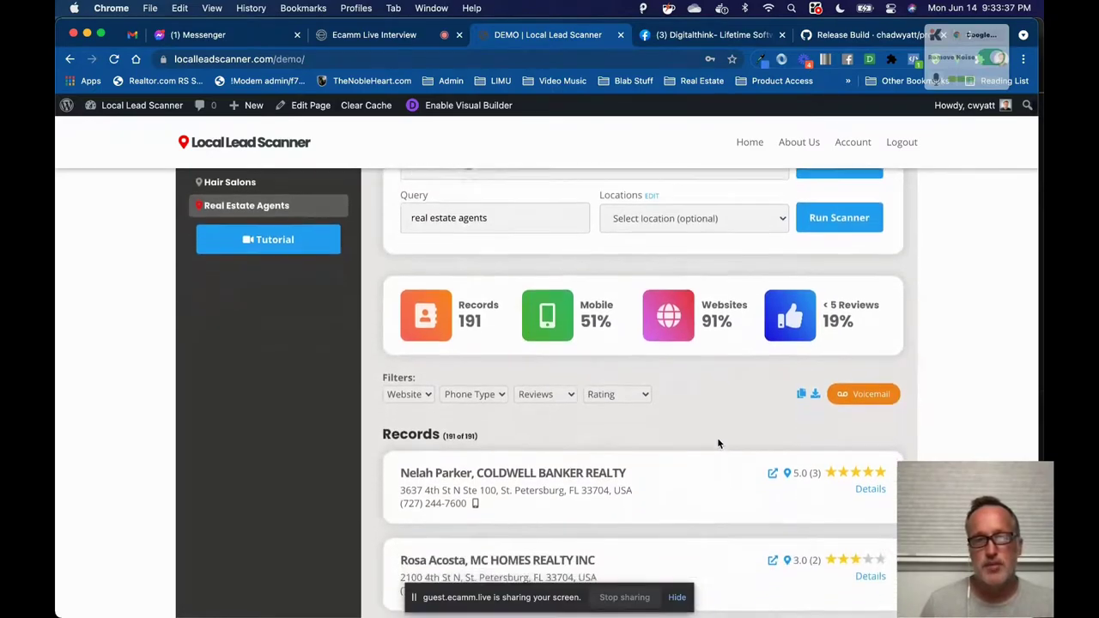
scroll(719, 443, "down", 3)
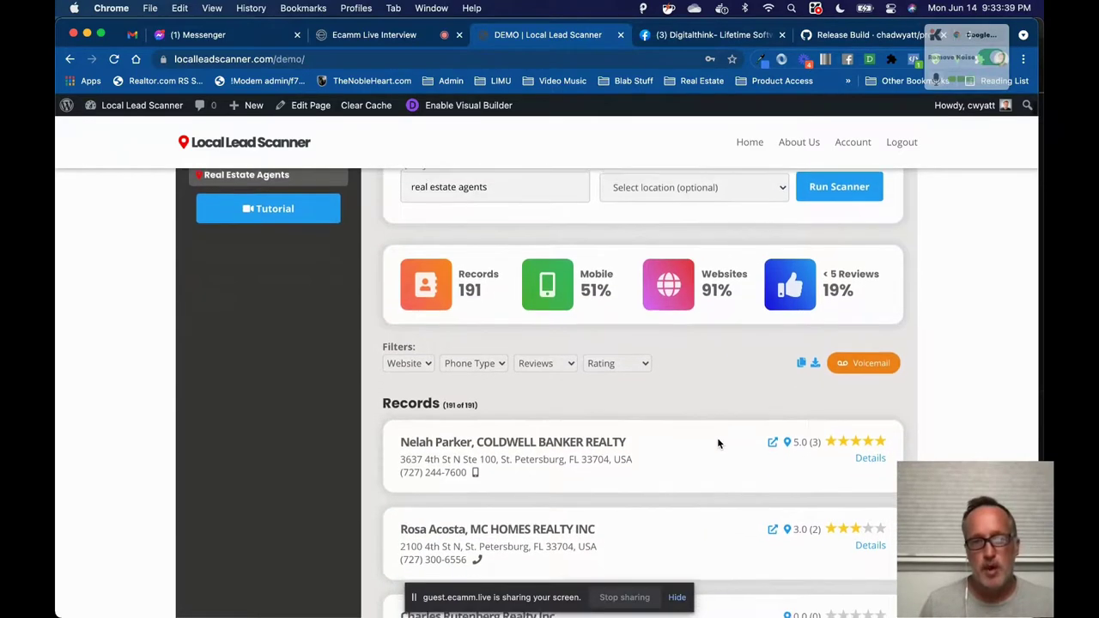
scroll(716, 490, "down", 1)
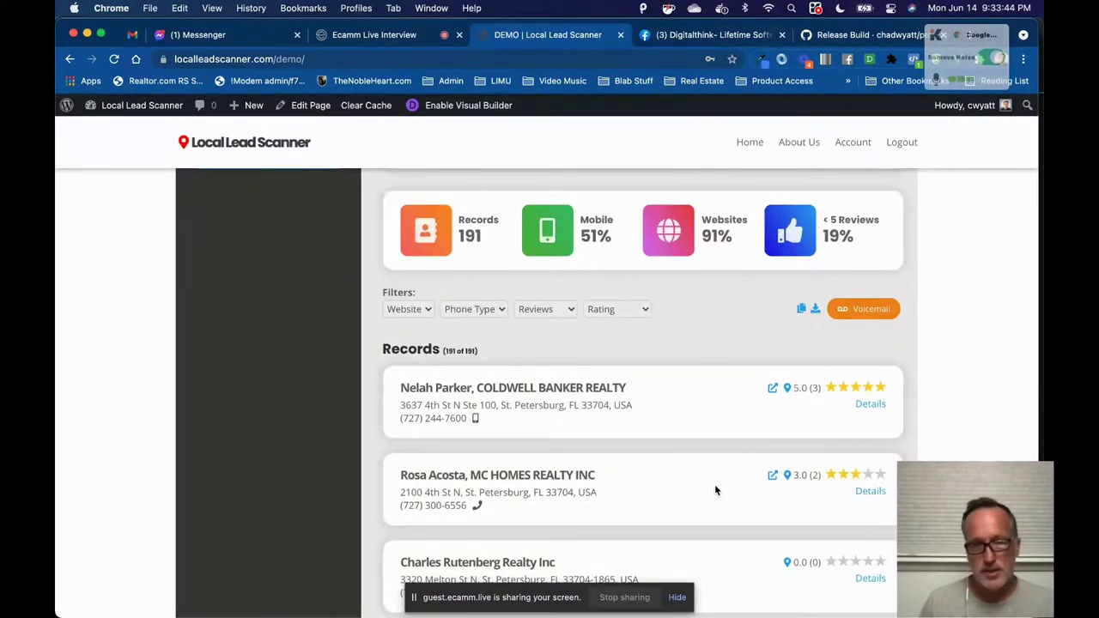
scroll(716, 490, "down", 1)
scroll(715, 490, "down", 2)
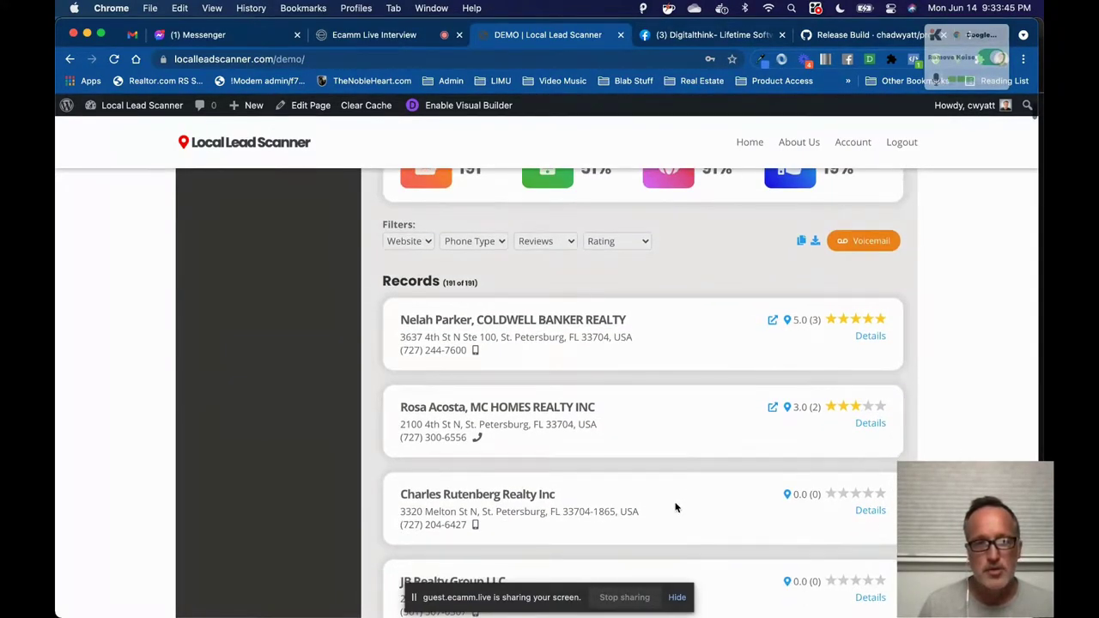
scroll(743, 507, "up", 2)
scroll(744, 506, "up", 3)
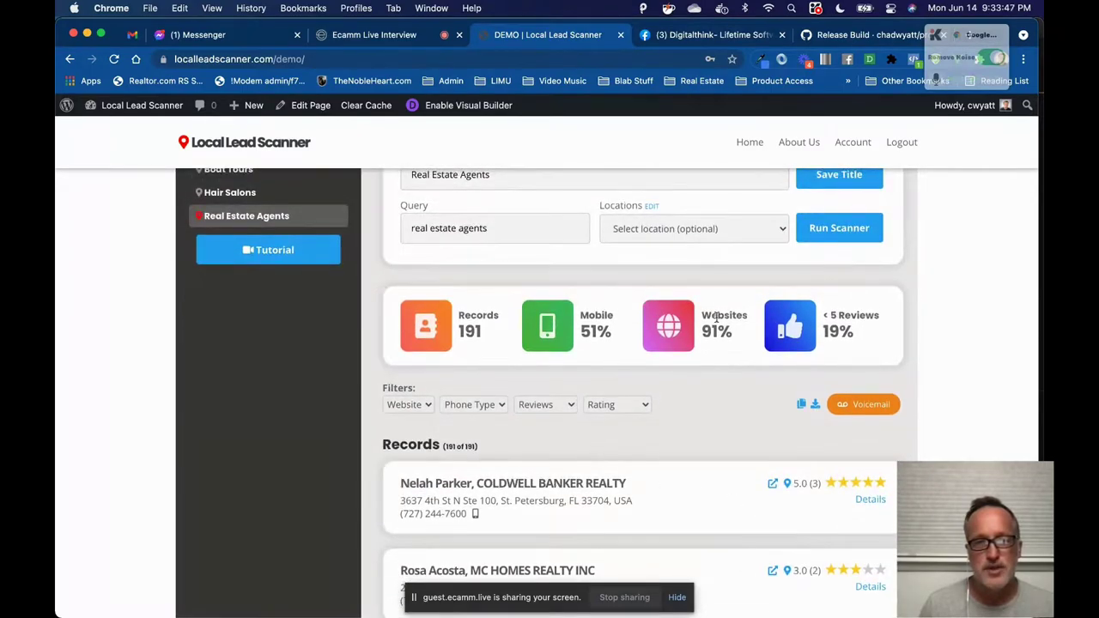
- Filter the real estate records to businesses without a website and review the matching entries
left_click(423, 406)
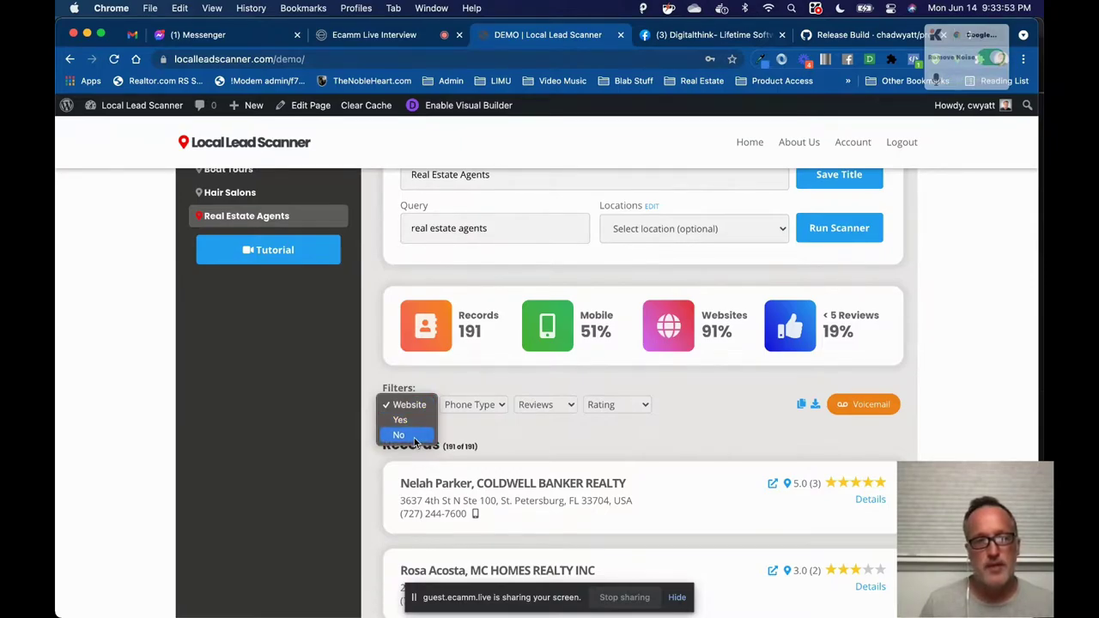
left_click(415, 435)
scroll(525, 430, "down", 3)
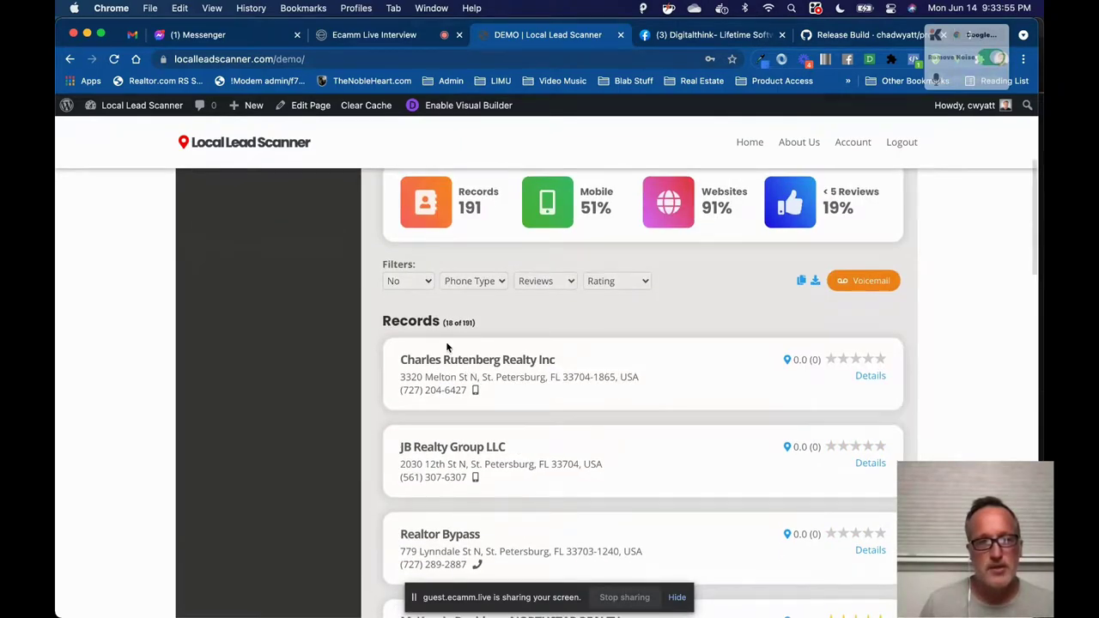
scroll(466, 324, "down", 2)
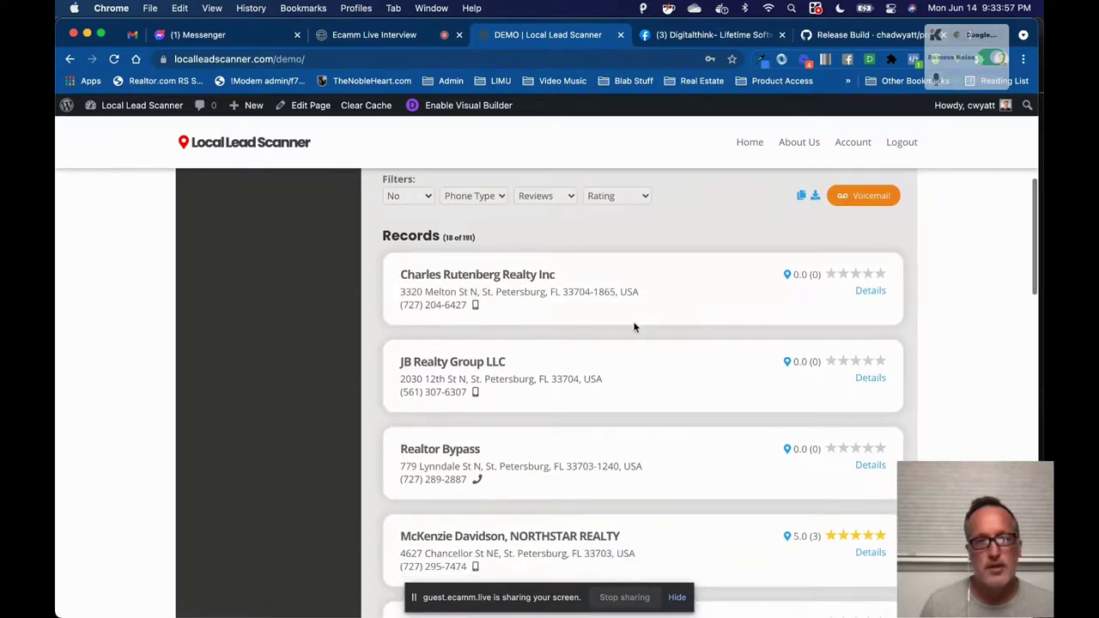
scroll(677, 358, "down", 3)
scroll(677, 358, "up", 3)
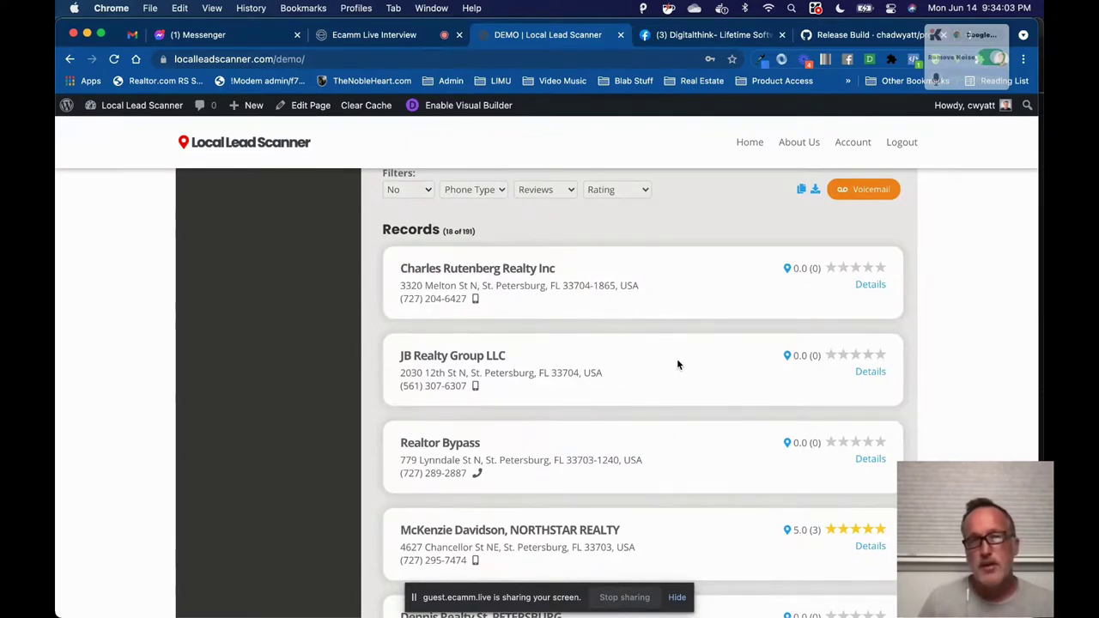
- Open the Google Maps listing for Charles Rutenberg Realty Inc and inspect its business details
left_click(787, 271)
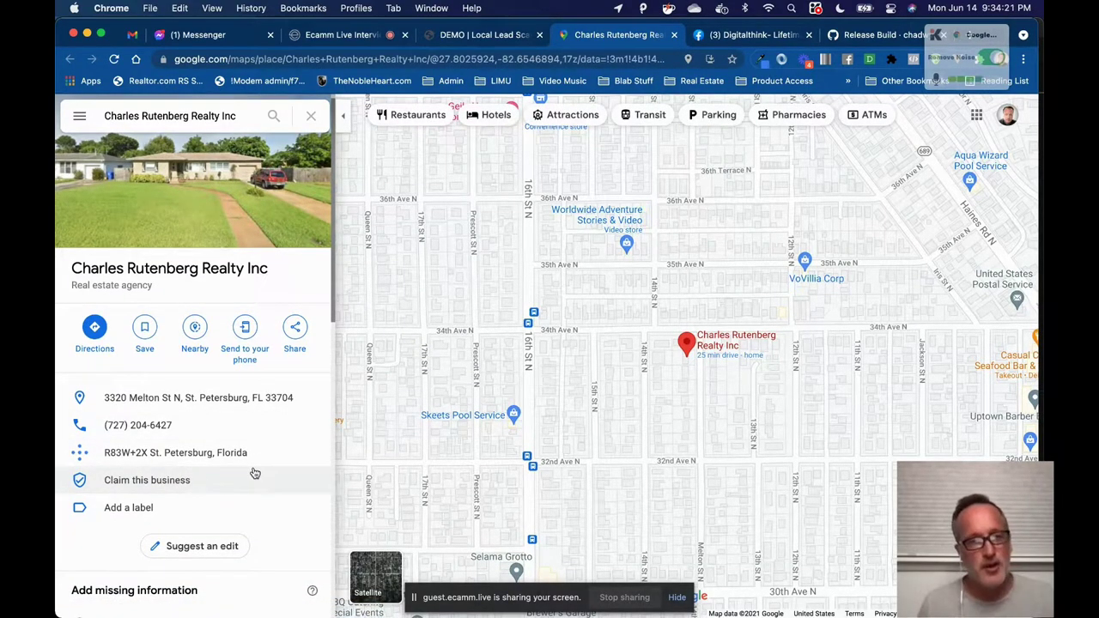
scroll(206, 477, "down", 2)
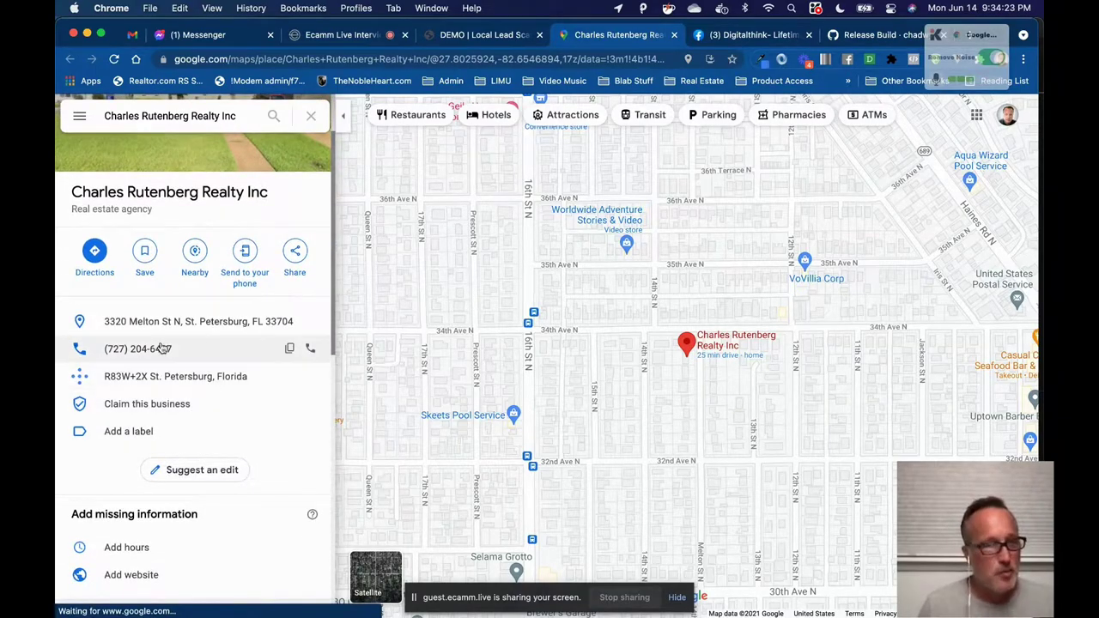
scroll(164, 348, "up", 2)
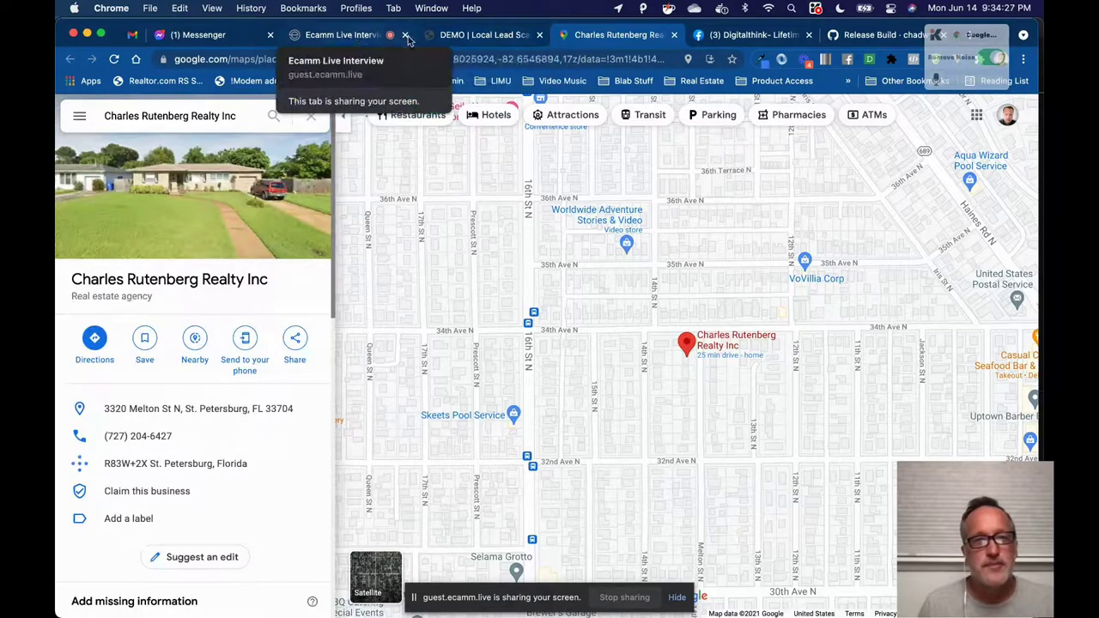
- Return to the Local Lead Scanner demo page and clear the website filter
left_click(458, 36)
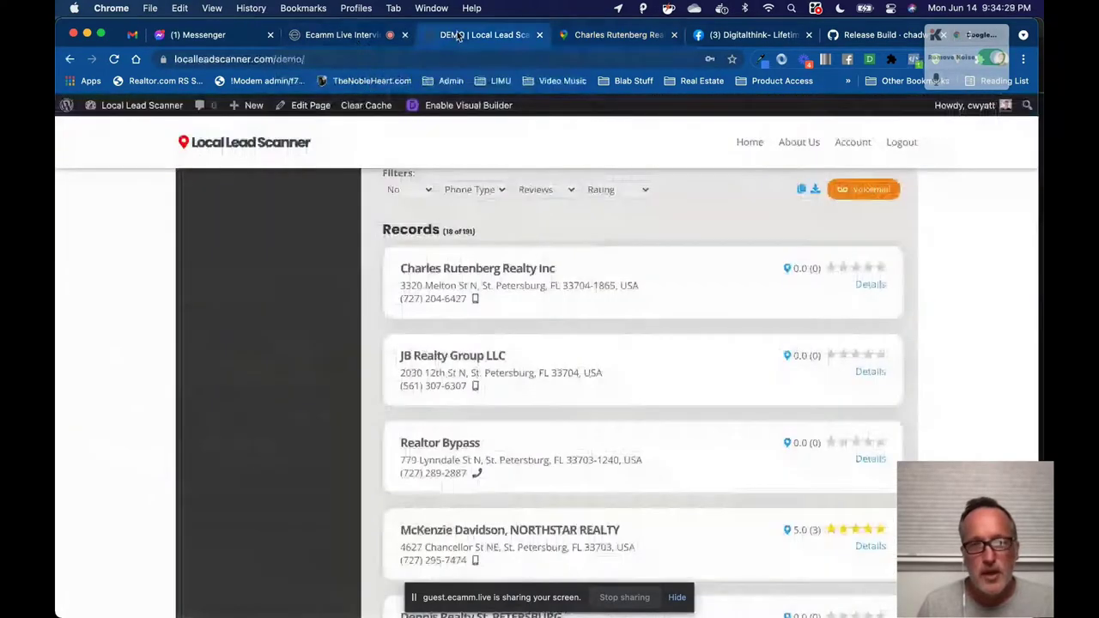
scroll(487, 296, "up", 2)
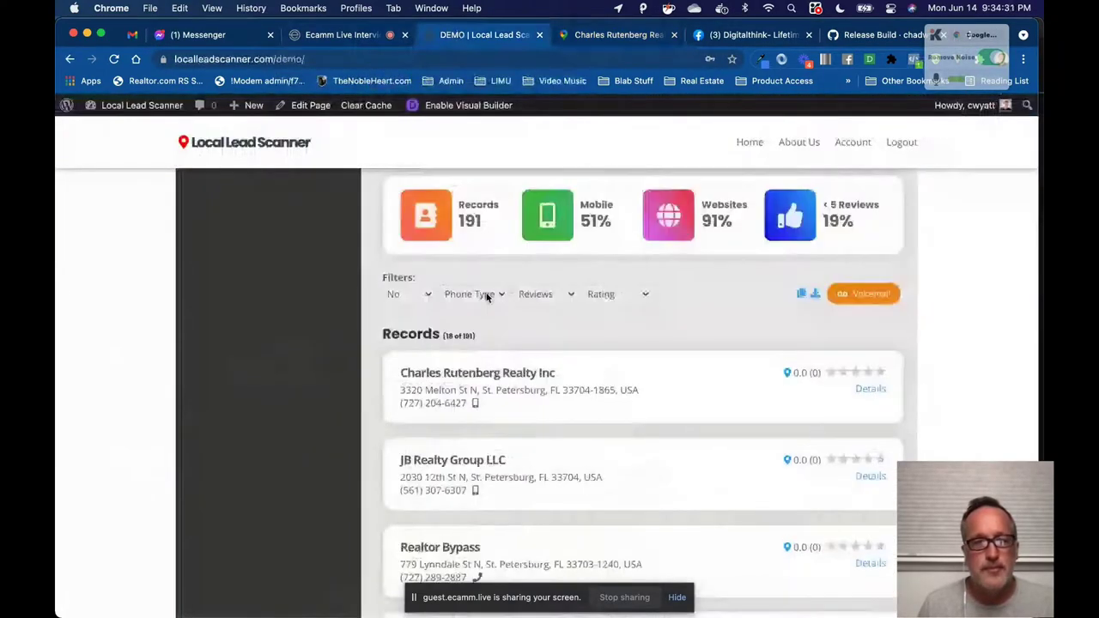
left_click(418, 294)
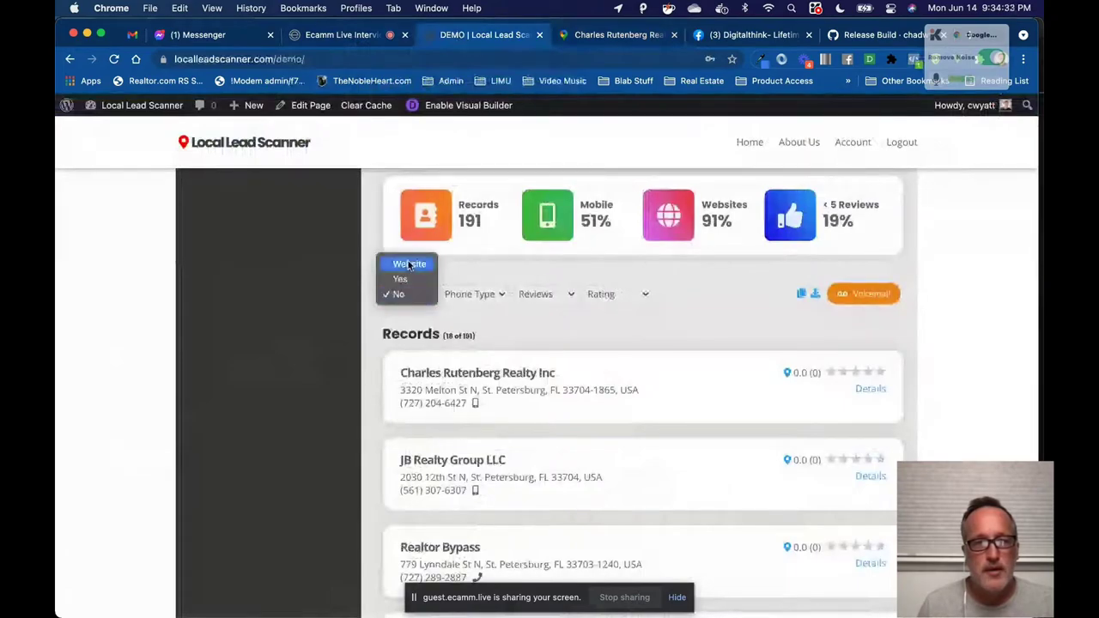
left_click(409, 265)
- Filter the records to mobile phone numbers with a rating of 4 or lower and review the matching businesses
scroll(873, 243, "up", 1)
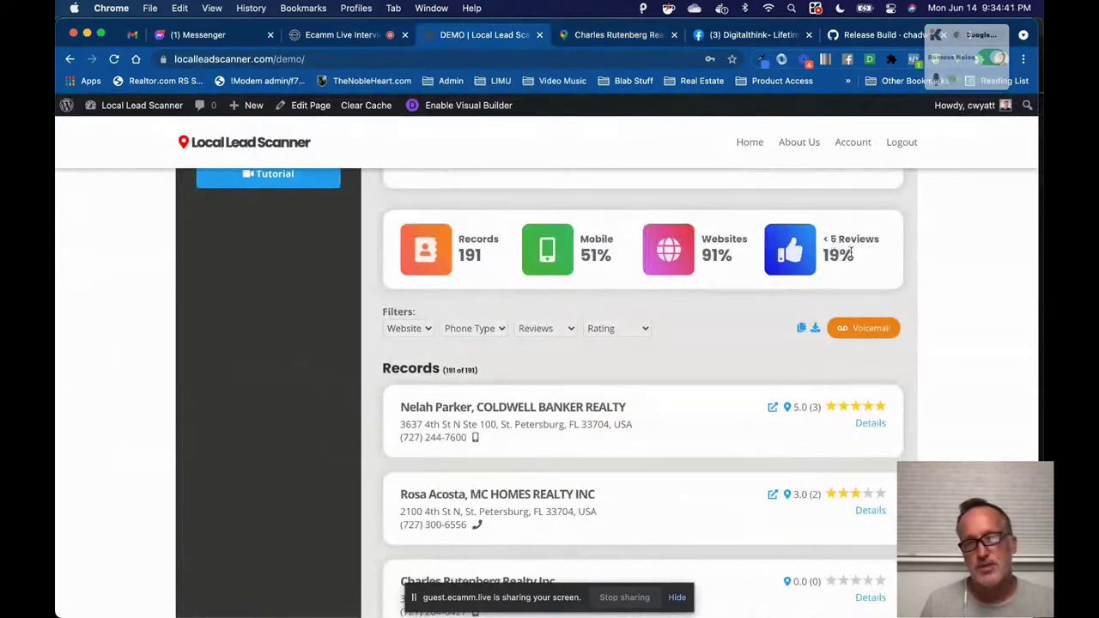
scroll(718, 359, "down", 1)
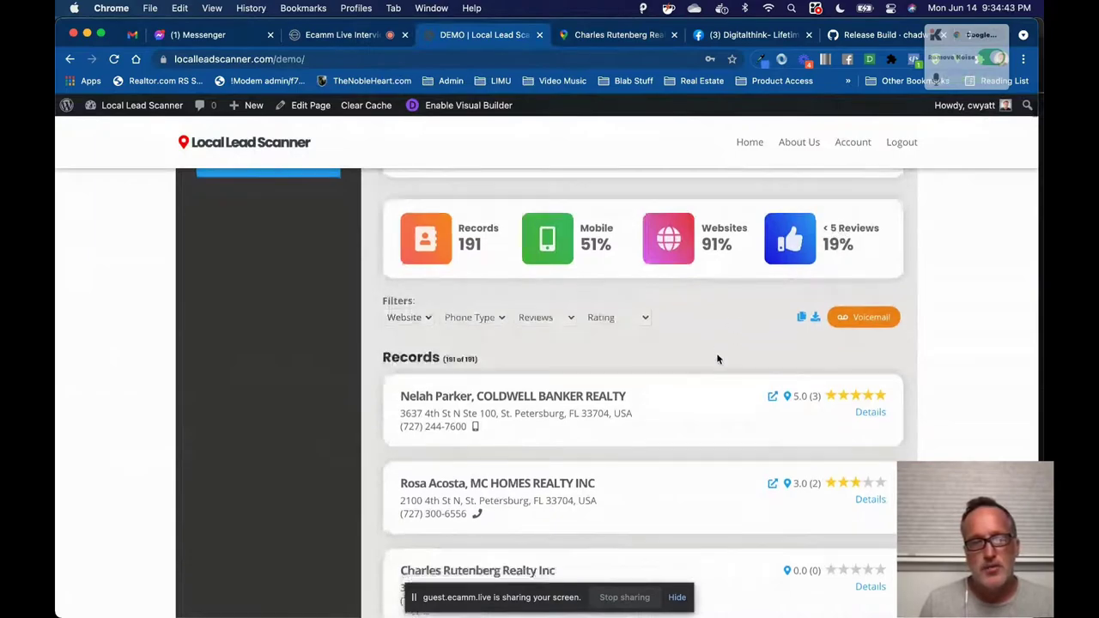
scroll(718, 359, "down", 1)
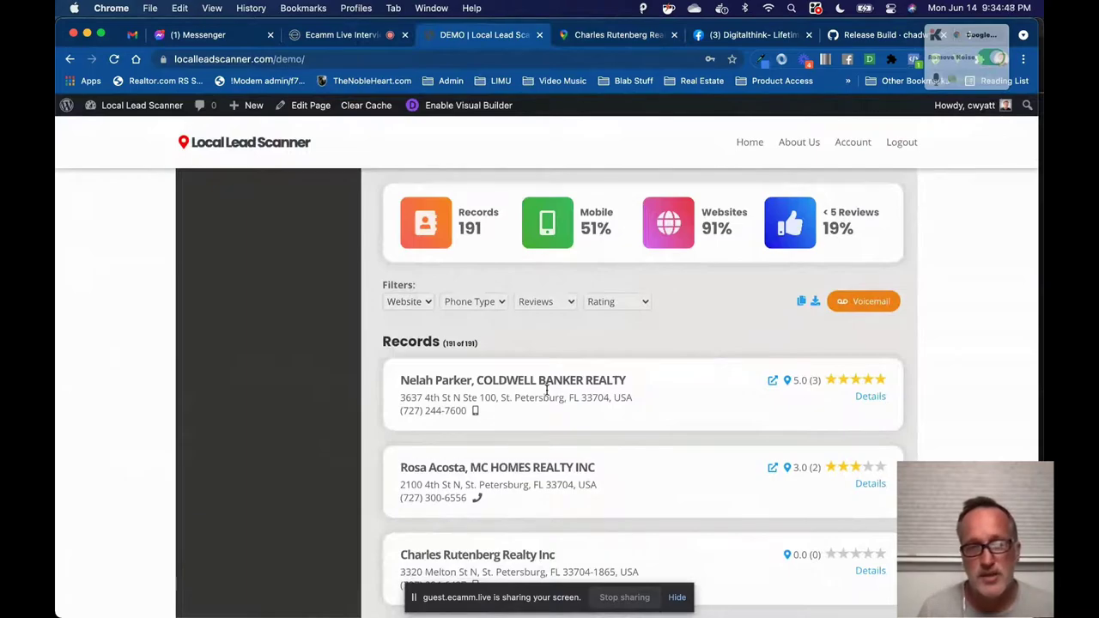
scroll(546, 389, "up", 2)
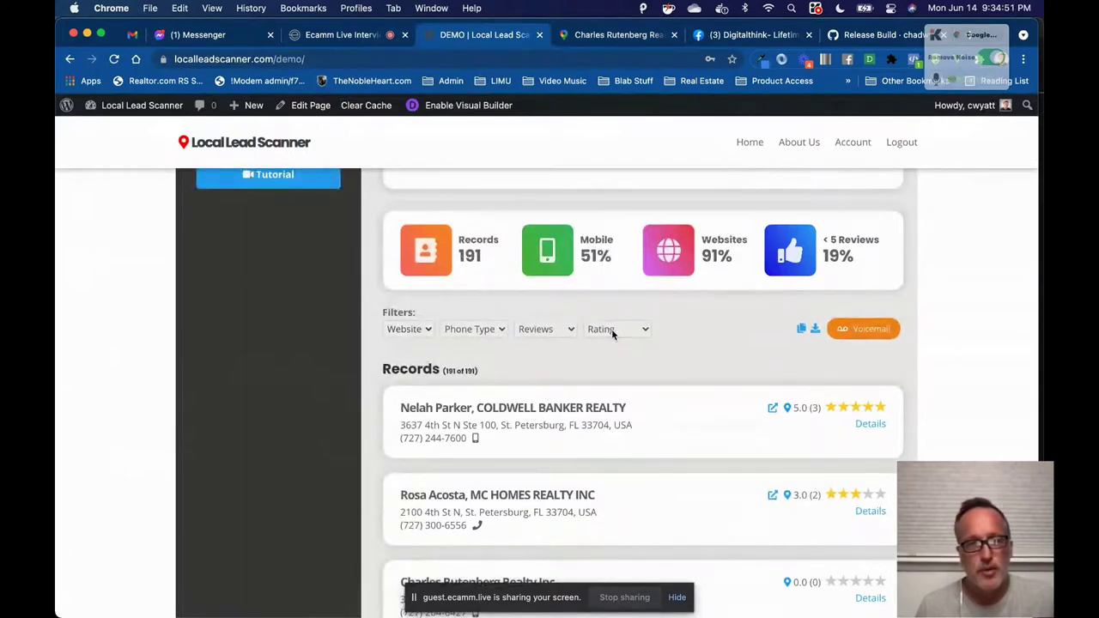
left_click(491, 329)
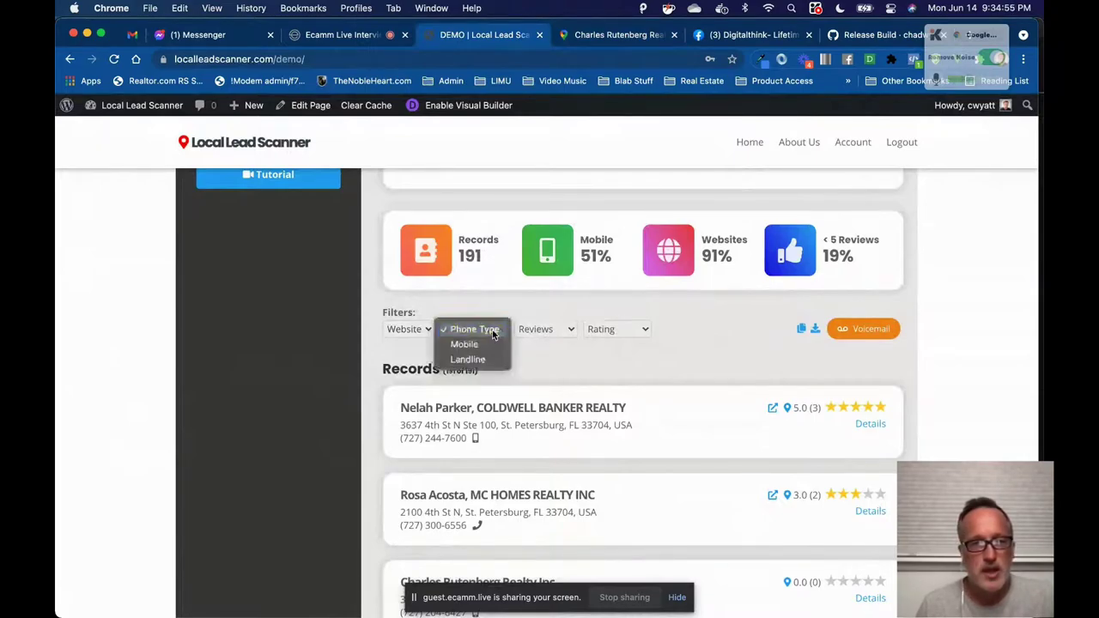
left_click(486, 345)
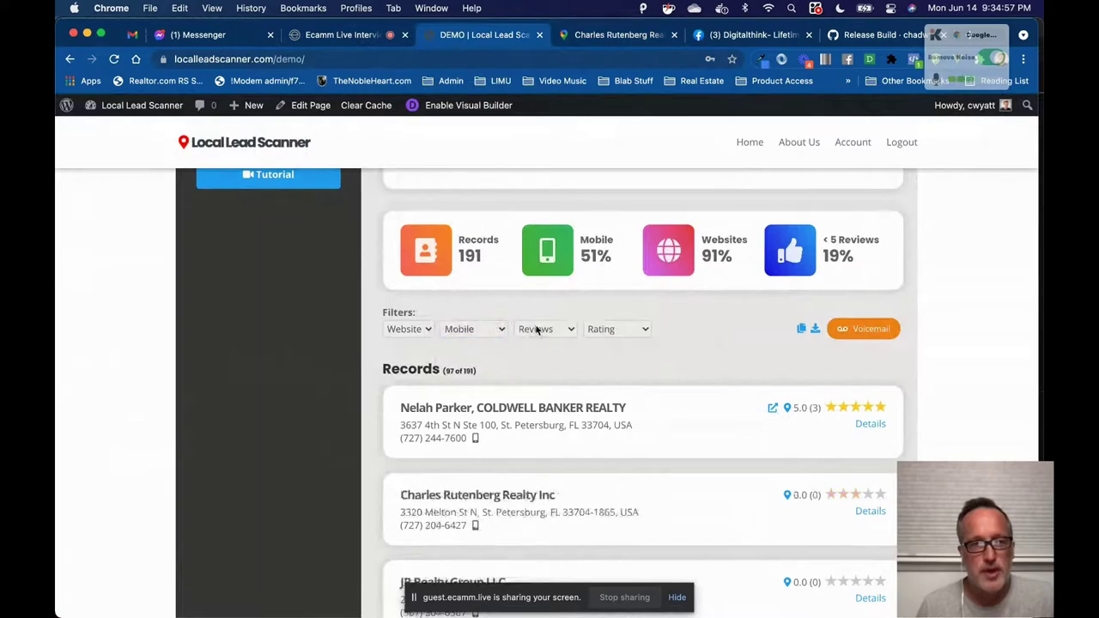
left_click(603, 331)
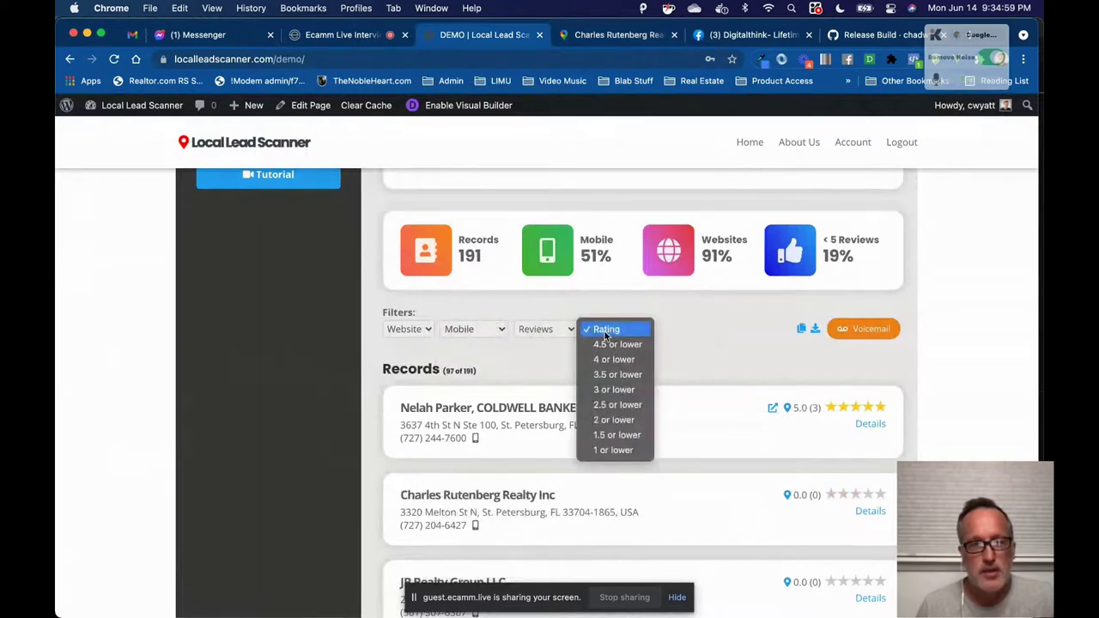
left_click(613, 360)
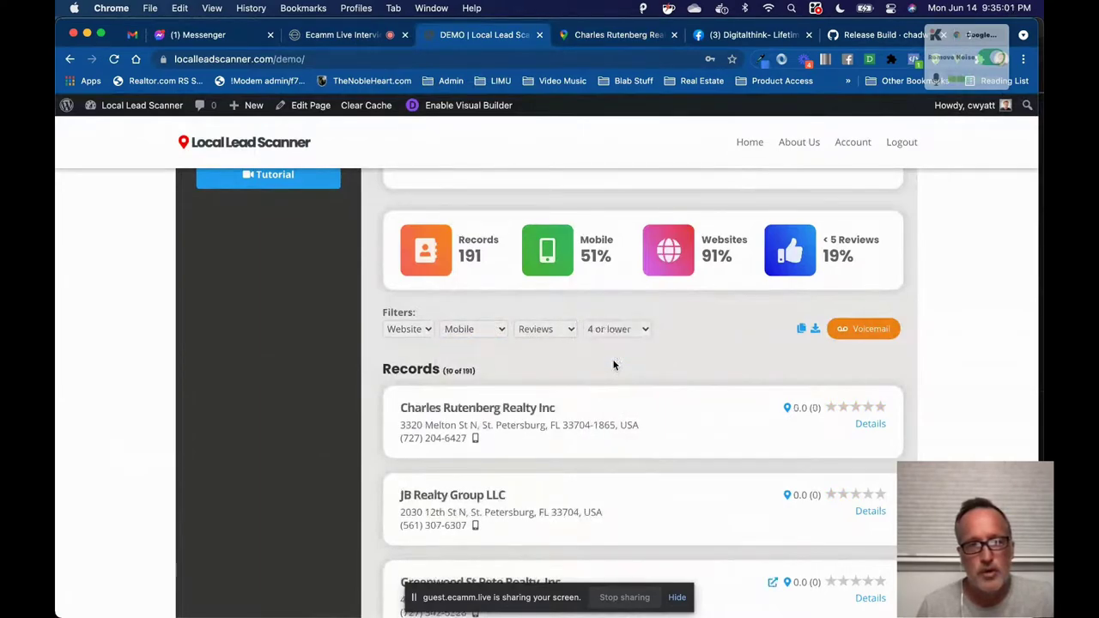
scroll(491, 400, "down", 2)
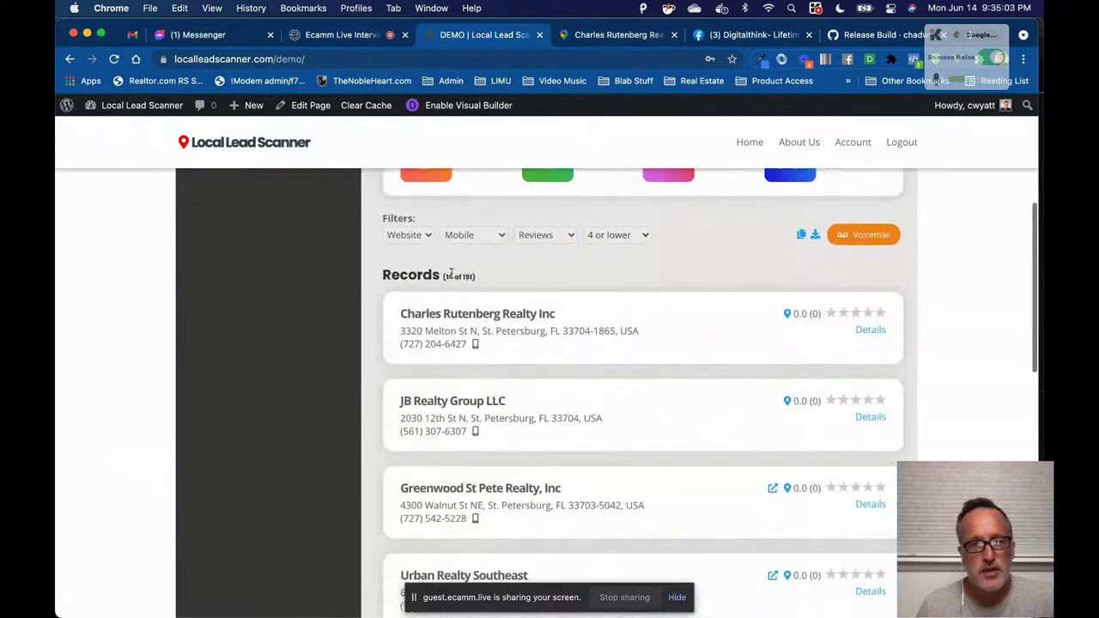
scroll(455, 340, "down", 5)
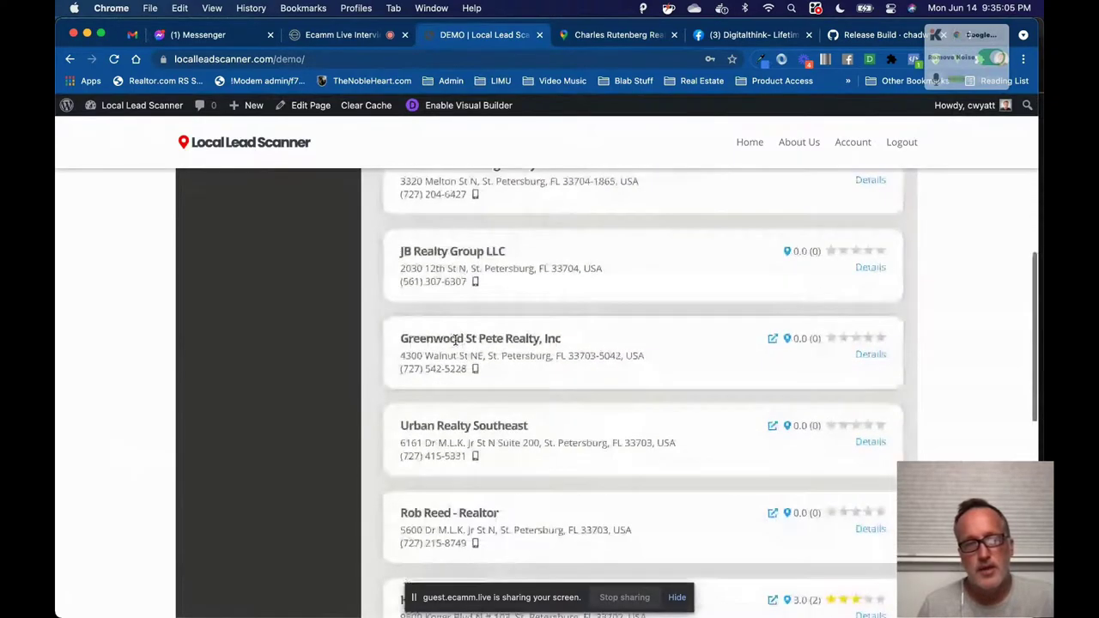
scroll(455, 340, "down", 5)
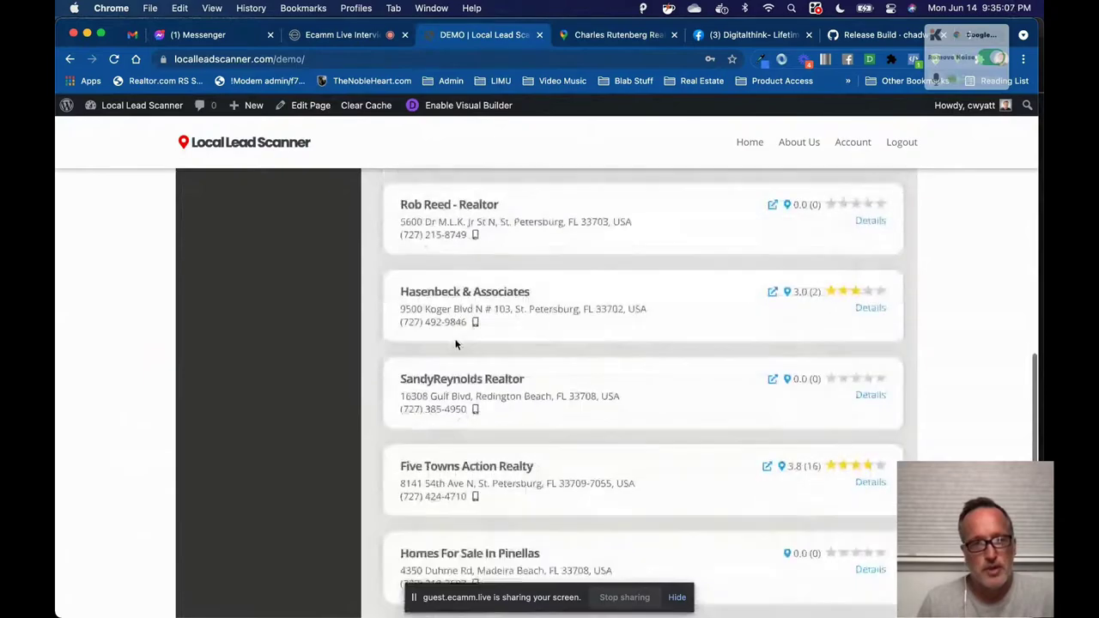
scroll(455, 340, "up", 10)
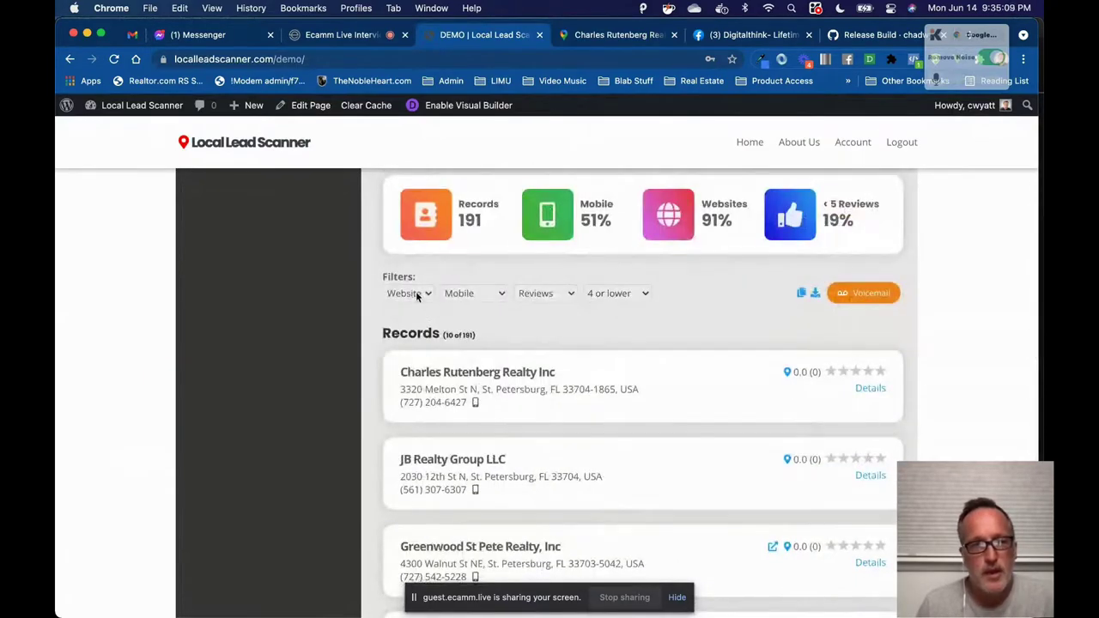
- Open the copyable field data for the filtered records, review the website URLs and copy the whole URL list
left_click(416, 293)
left_click(591, 313)
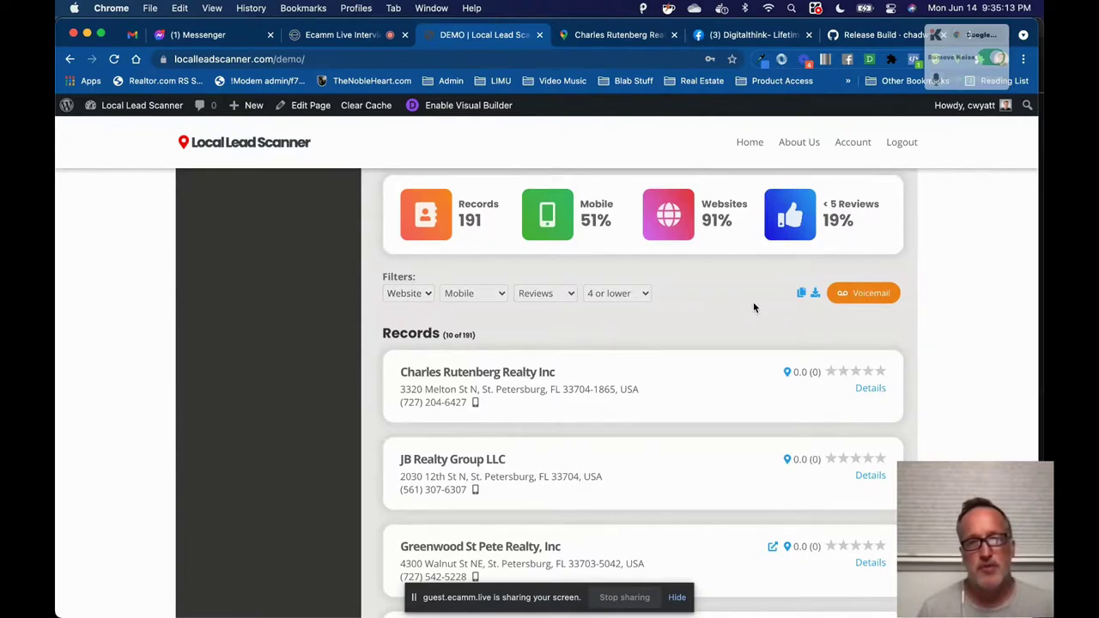
left_click(803, 295)
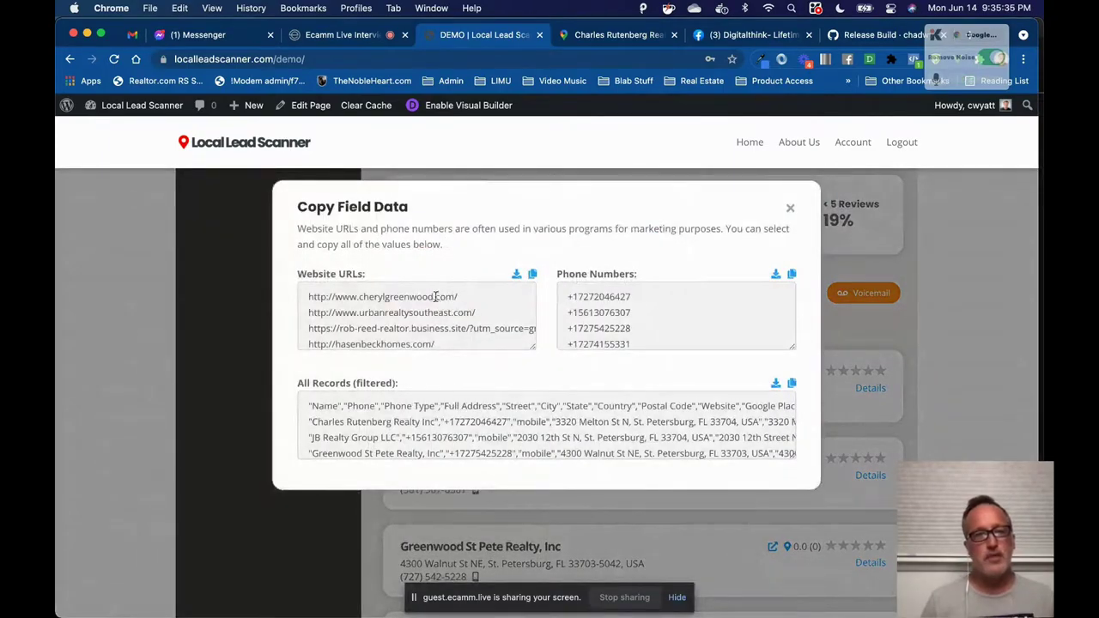
scroll(409, 301, "down", 3)
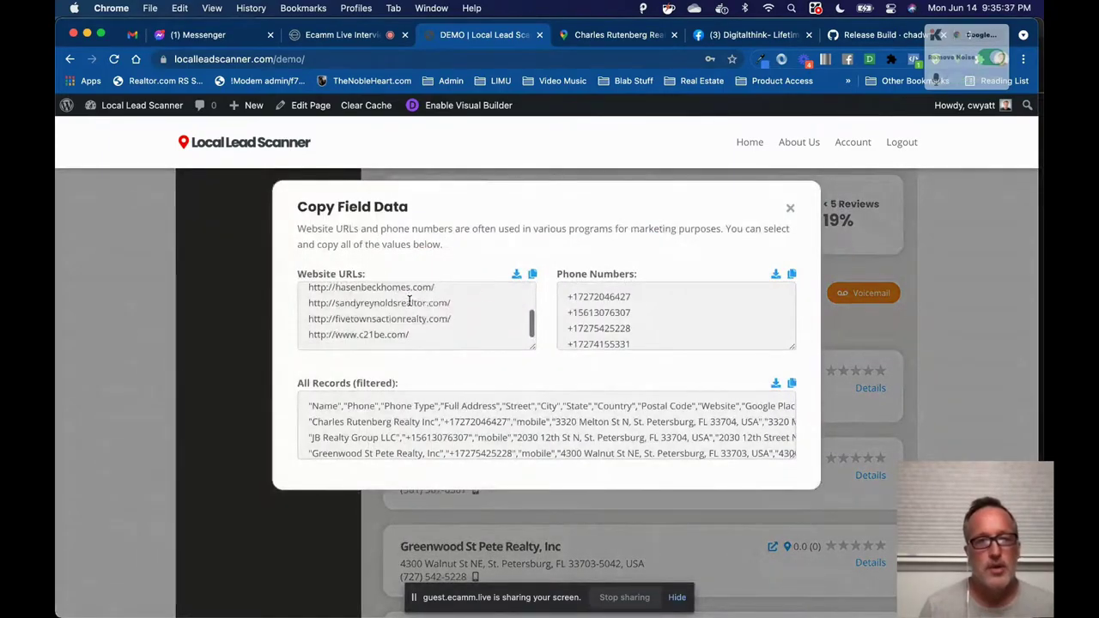
scroll(399, 305, "up", 3)
scroll(388, 309, "down", 2)
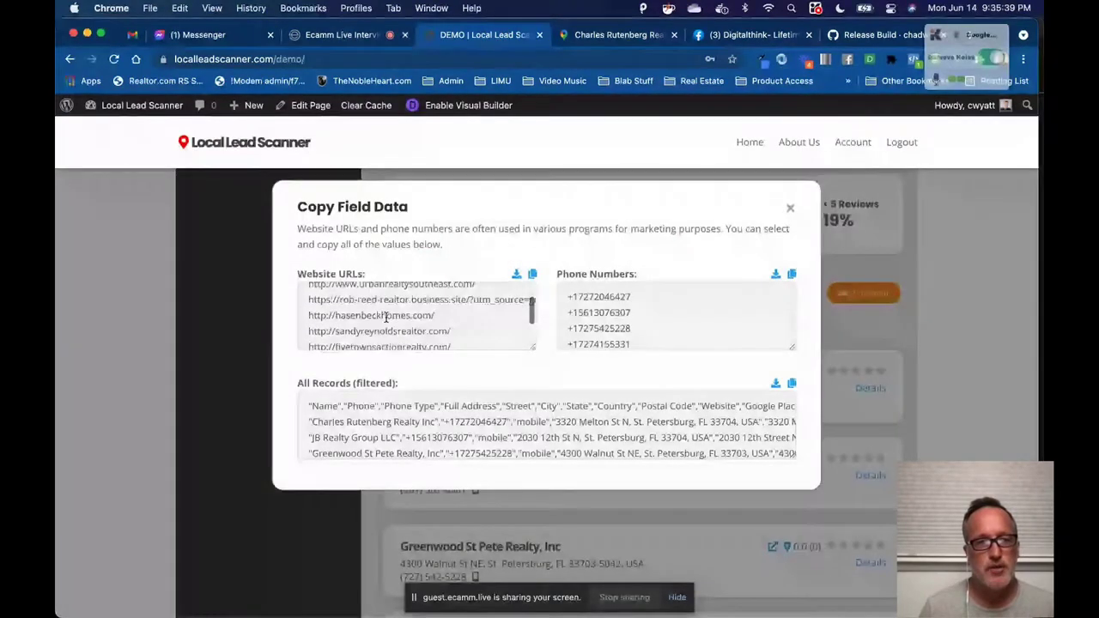
scroll(386, 314, "up", 2)
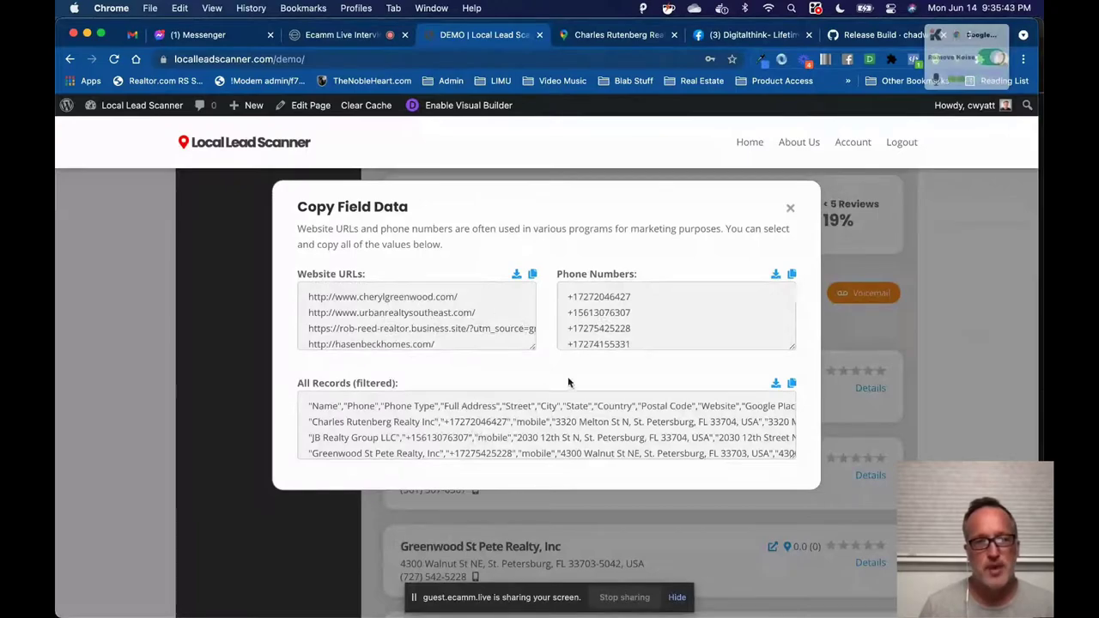
scroll(470, 323, "up", 1)
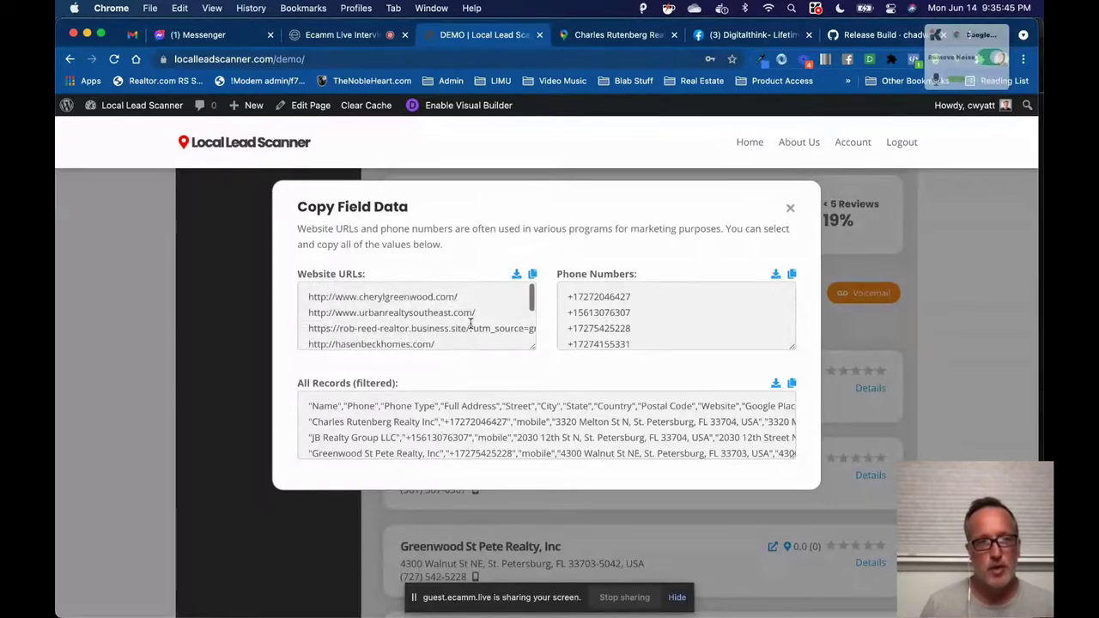
scroll(470, 323, "down", 2)
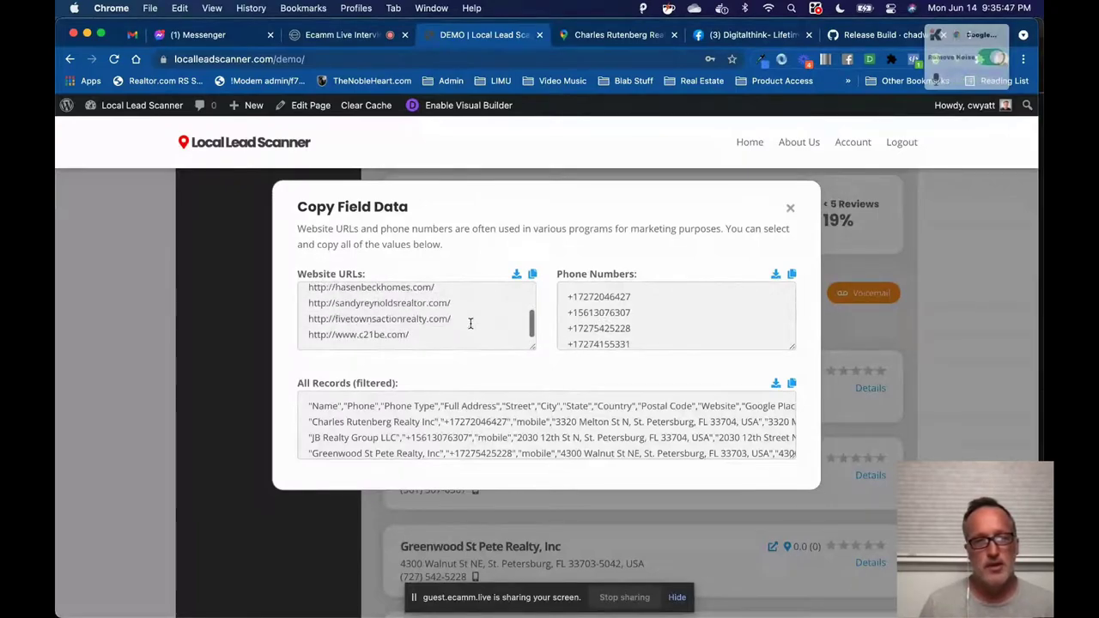
scroll(470, 323, "up", 2)
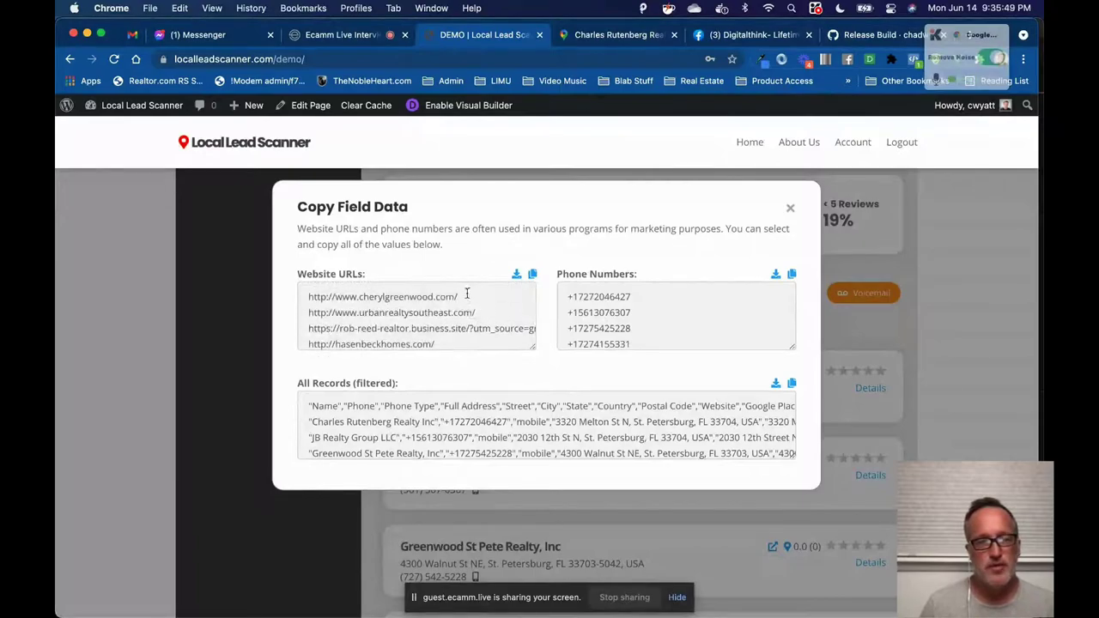
left_click(532, 276)
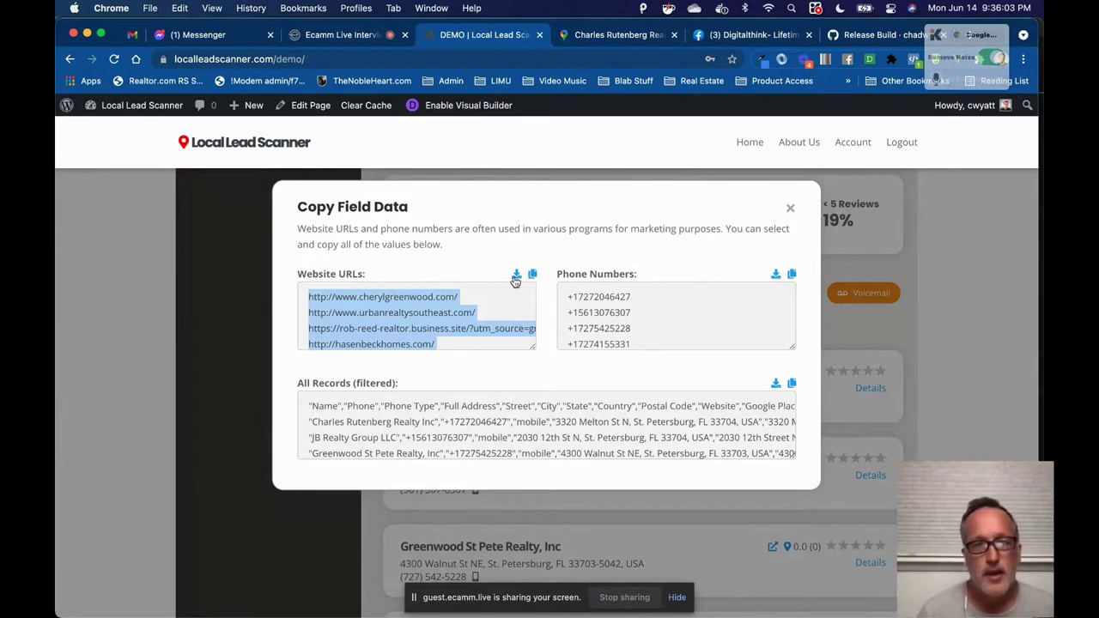
left_click(483, 270)
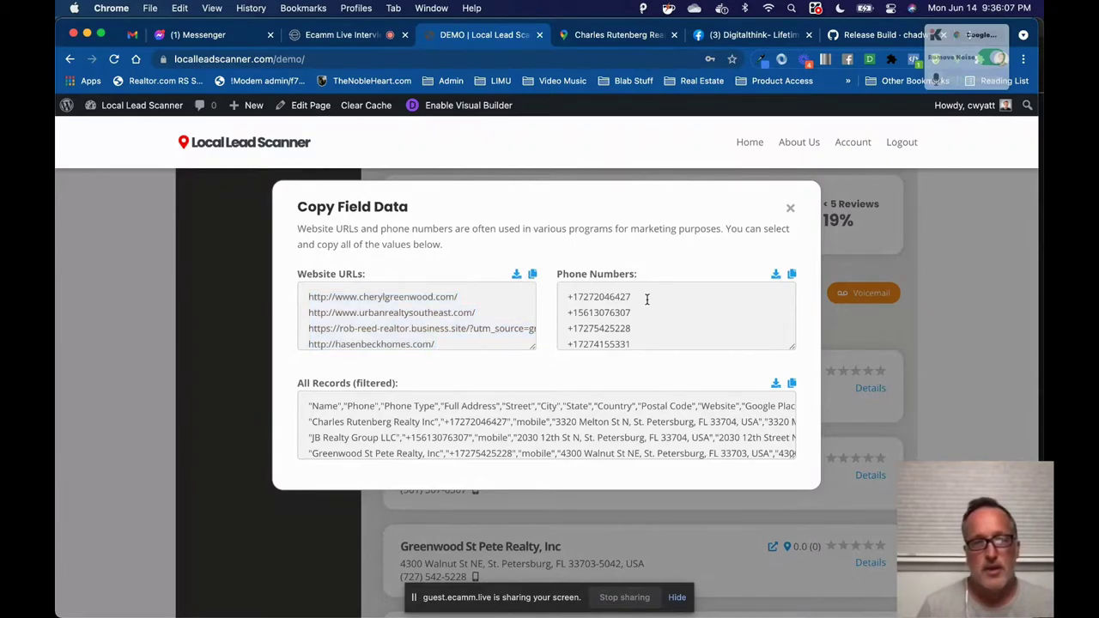
- Review the phone number list, copy the data of all filtered records and close the field data window
scroll(647, 298, "down", 2)
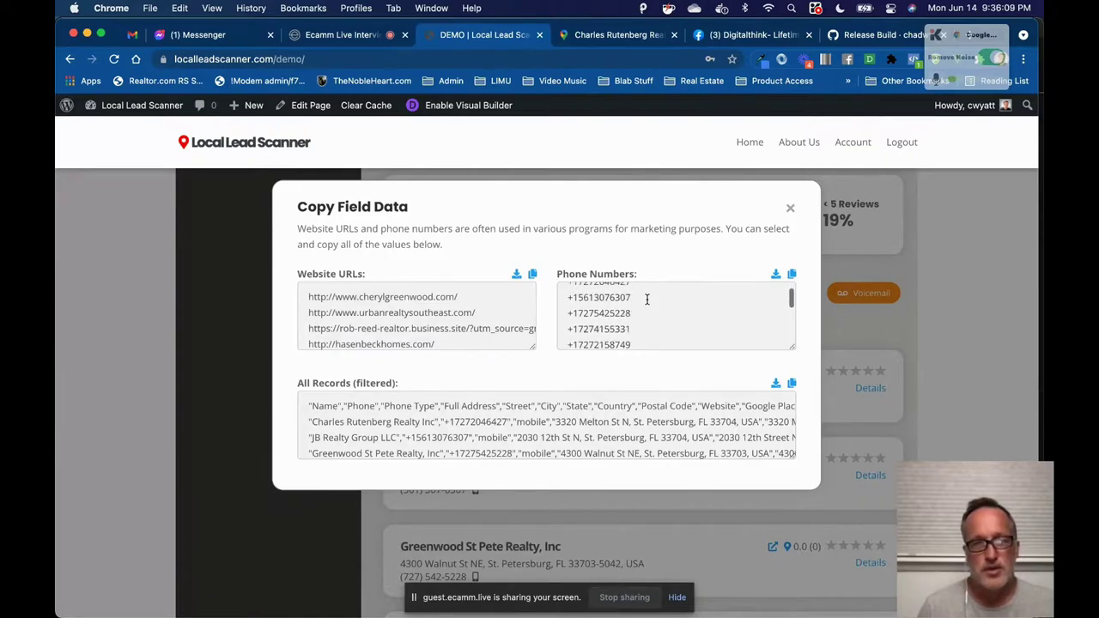
scroll(635, 301, "up", 1)
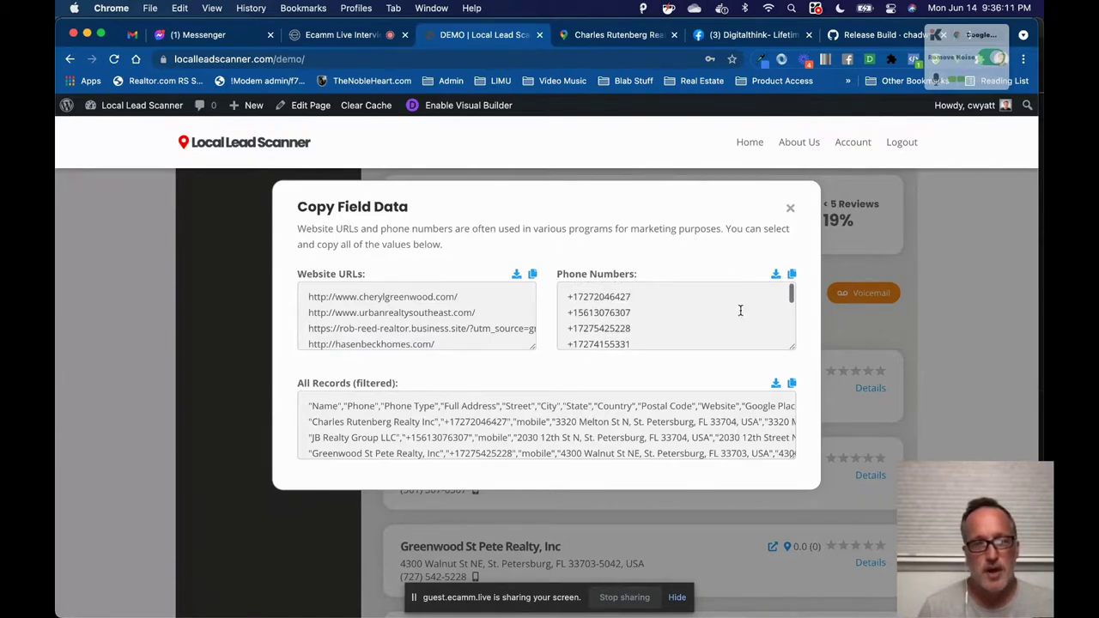
scroll(622, 427, "down", 2)
scroll(515, 429, "up", 2)
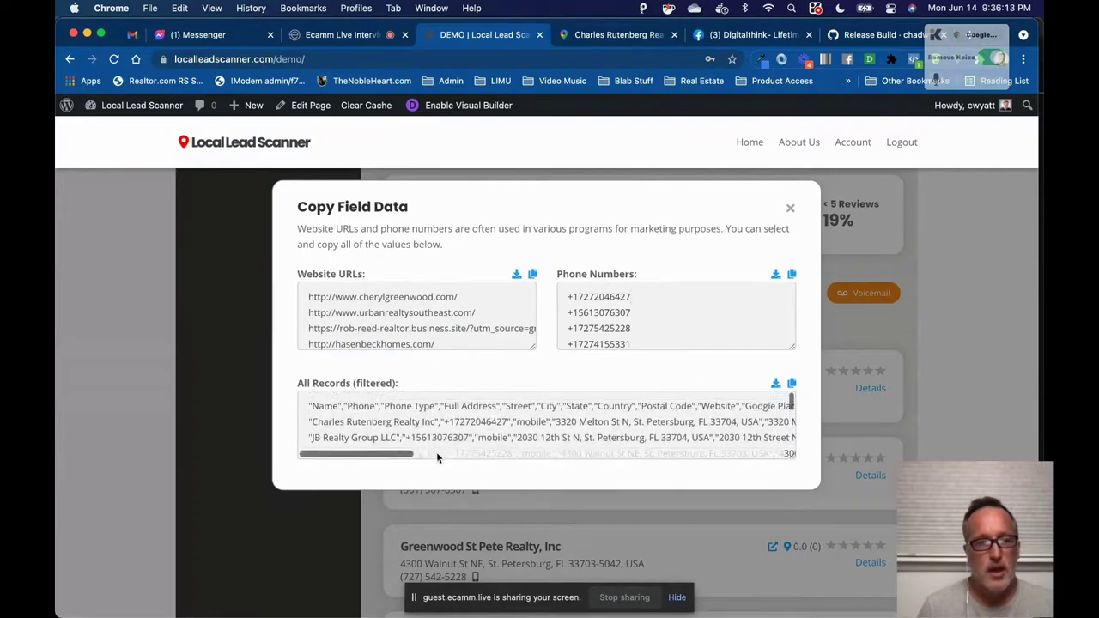
scroll(435, 429, "down", 3)
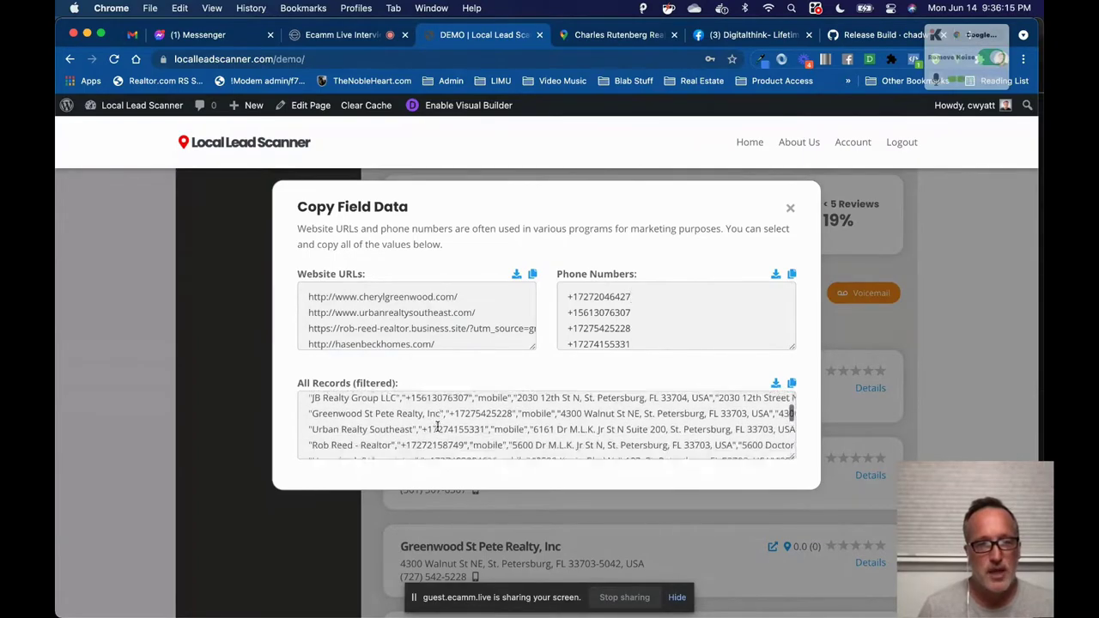
scroll(438, 426, "down", 3)
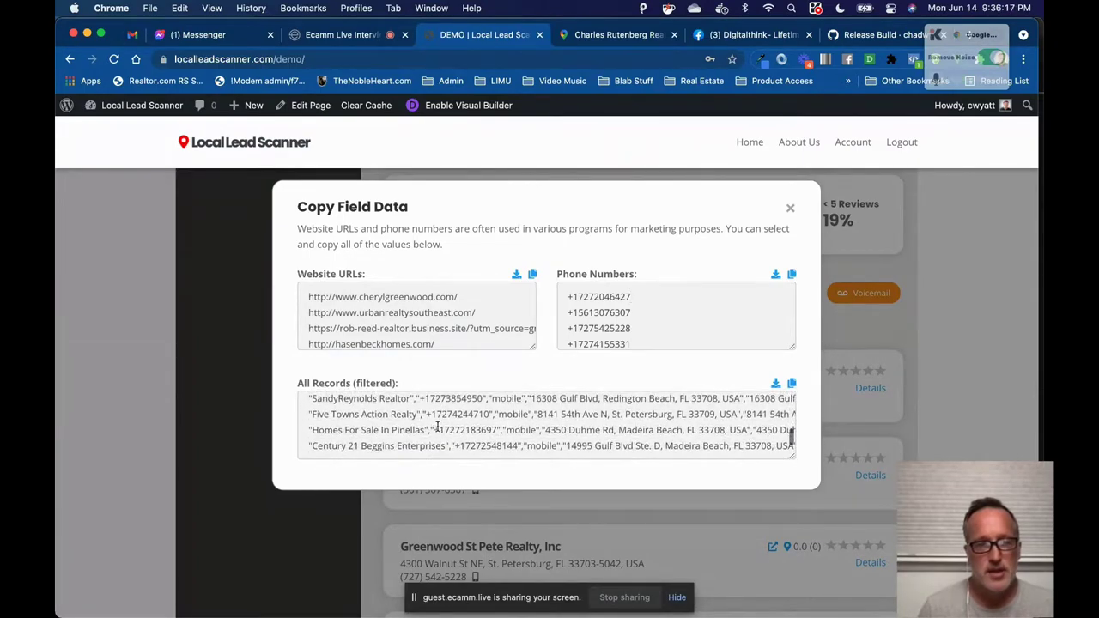
scroll(438, 426, "up", 2)
scroll(438, 426, "up", 4)
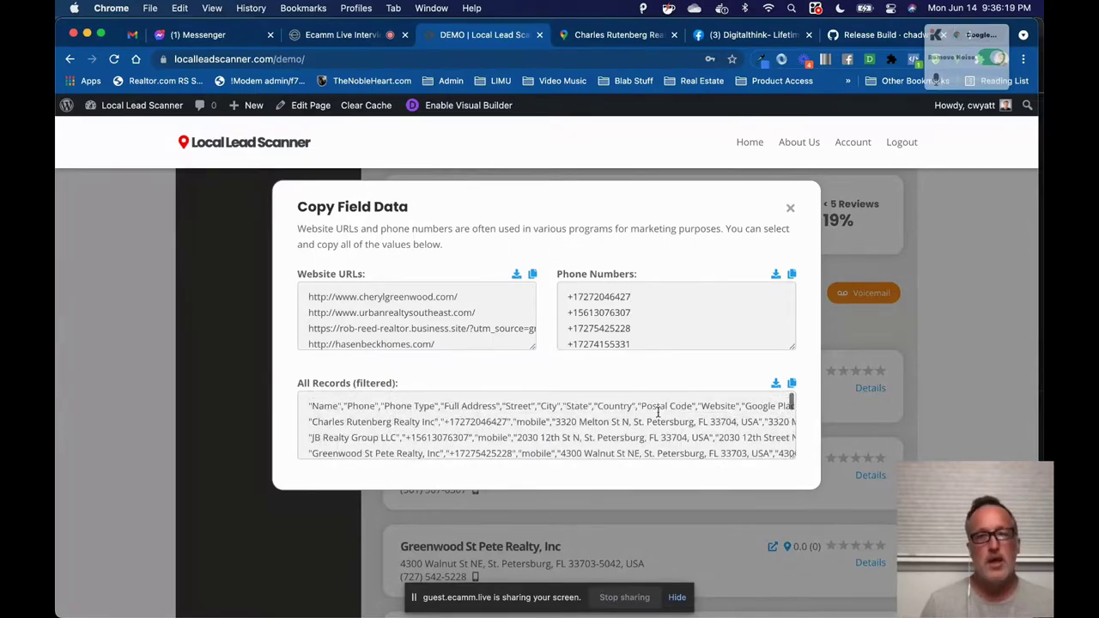
left_click(792, 383)
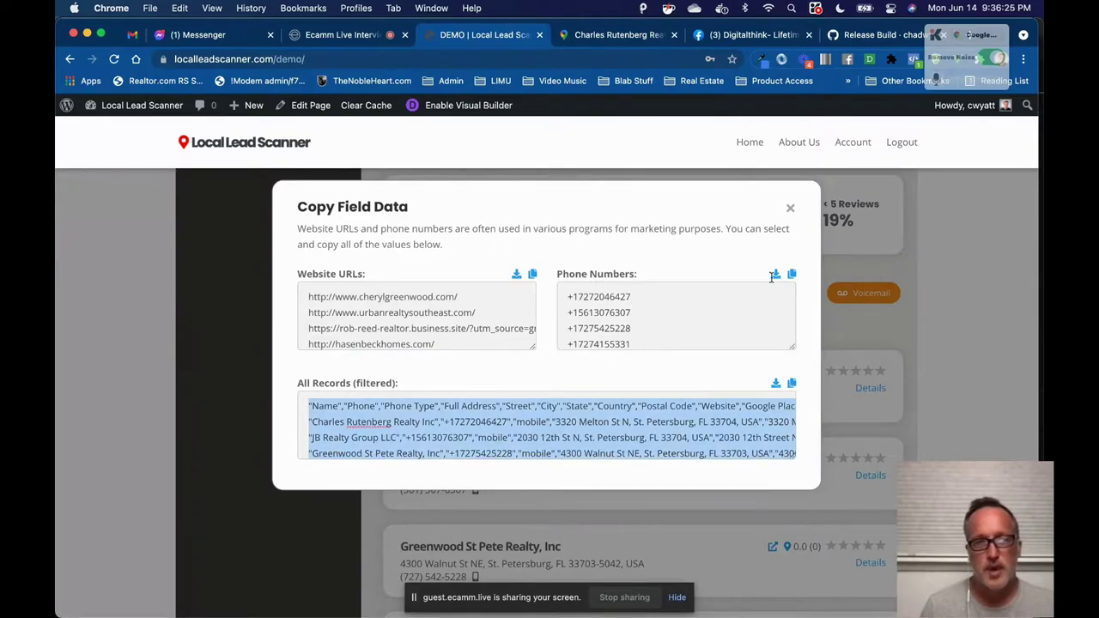
left_click(789, 210)
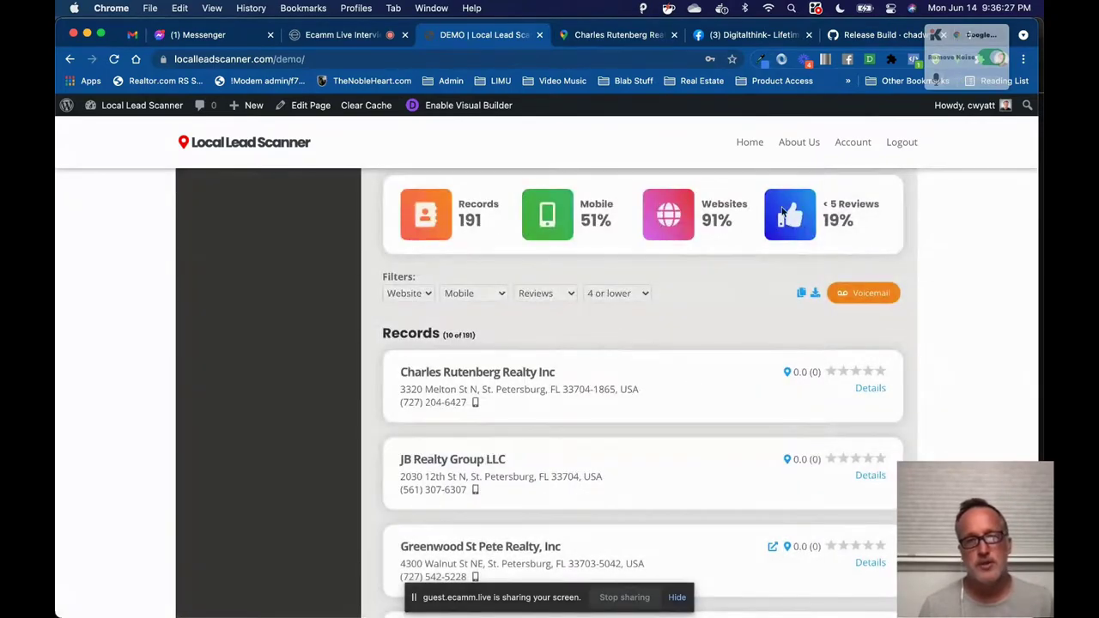
- Clear the rating and phone type filters so that every real estate record is included again
left_click(604, 294)
left_click(606, 260)
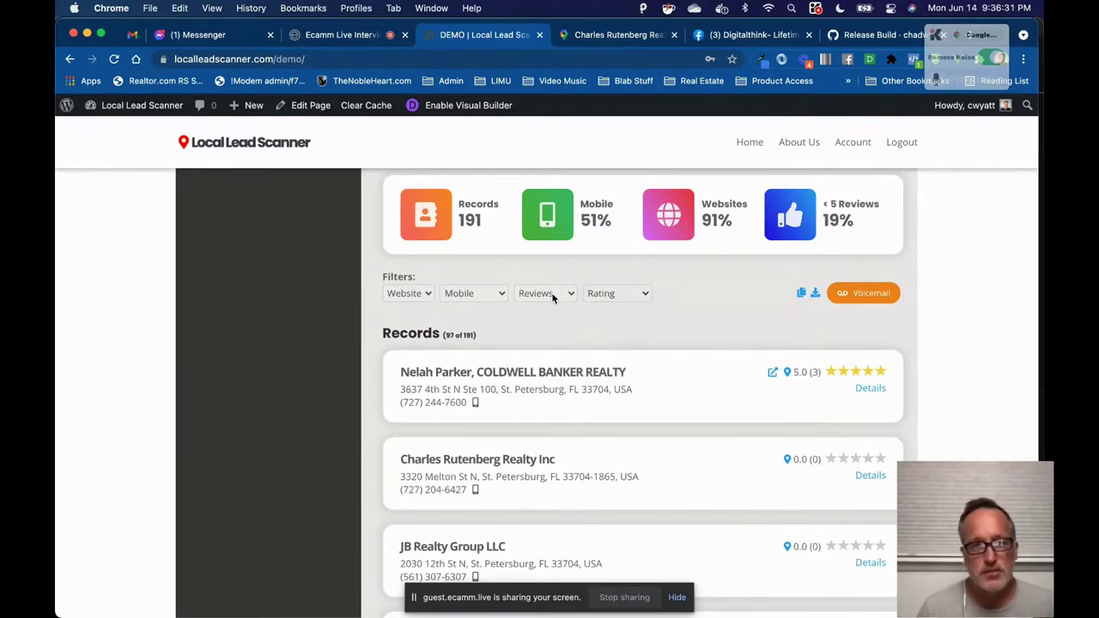
left_click(553, 294)
left_click(521, 297)
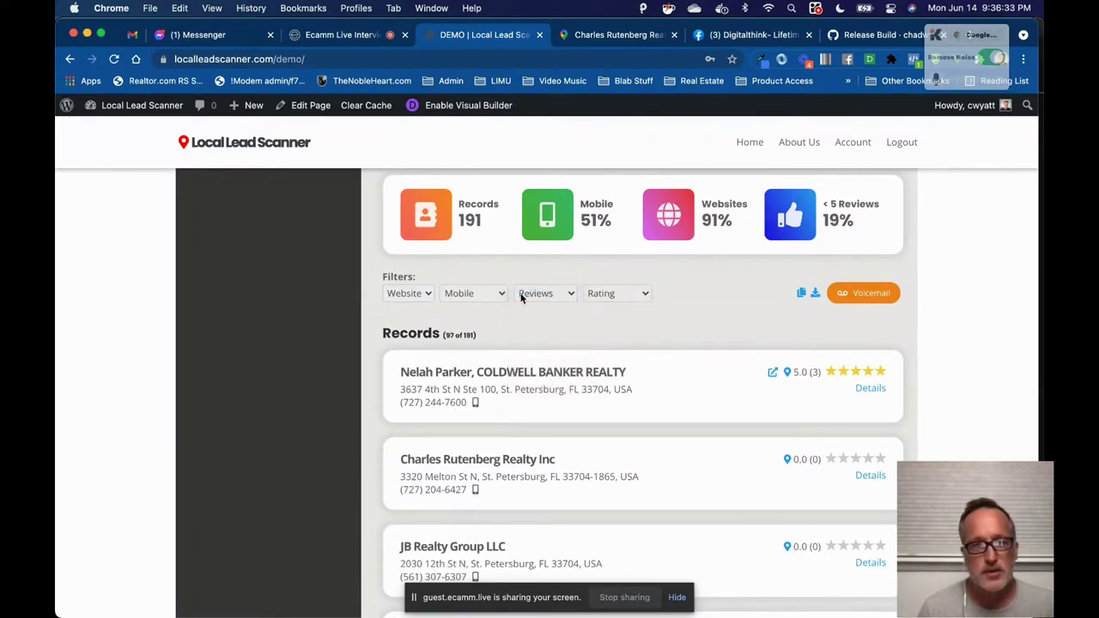
left_click(470, 297)
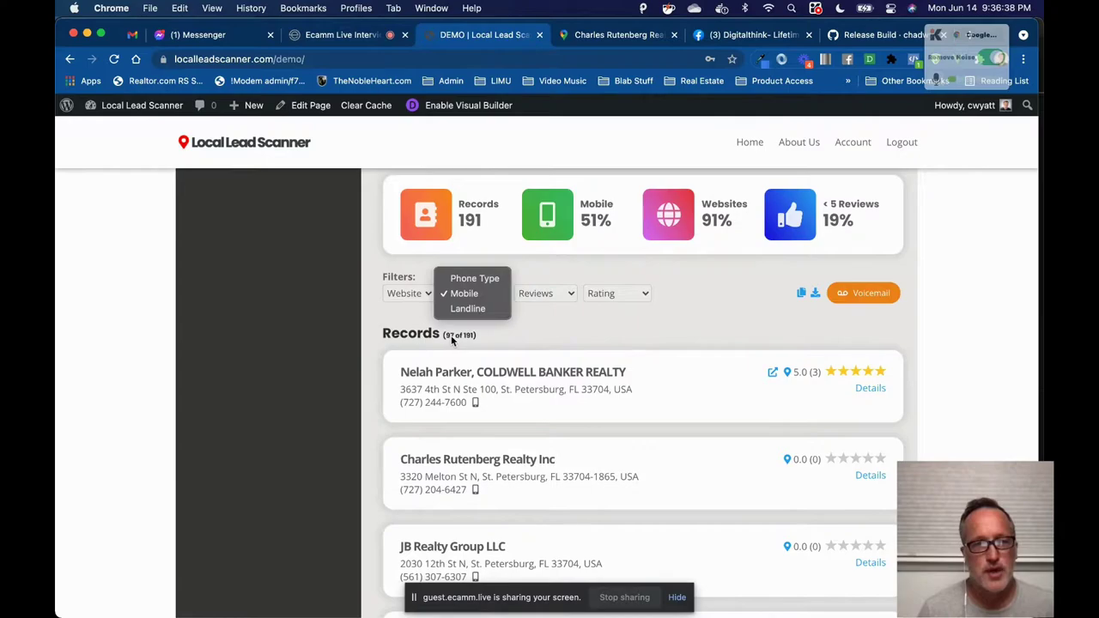
left_click(464, 281)
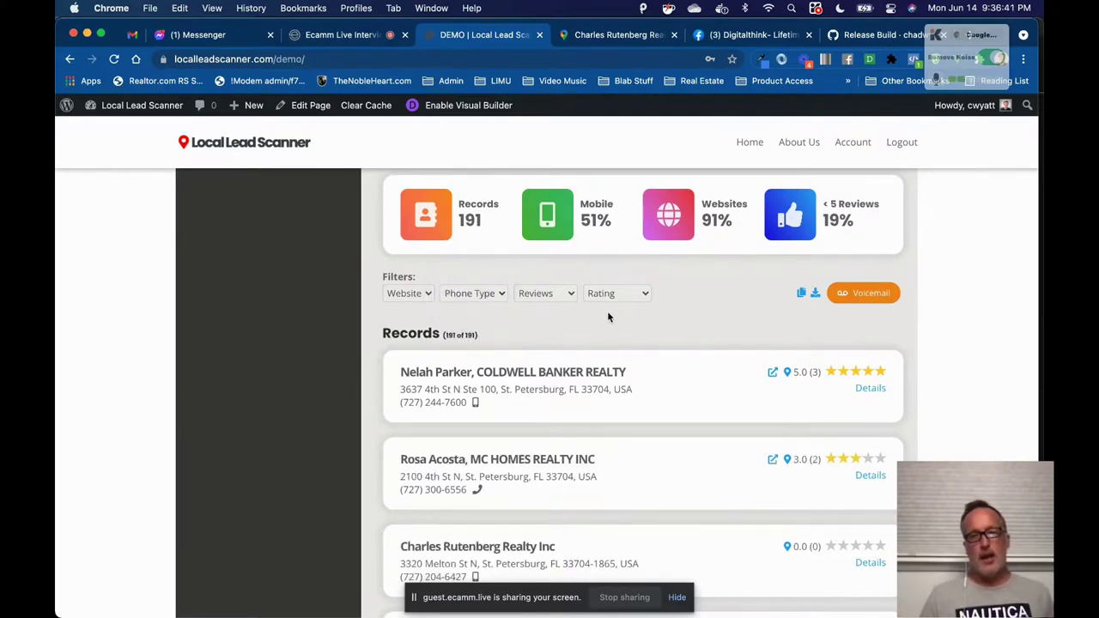
- Change the Real Estate Agents query to "real estate agents 33777" and run the scanner without a location list
scroll(607, 311, "up", 3)
scroll(614, 320, "up", 1)
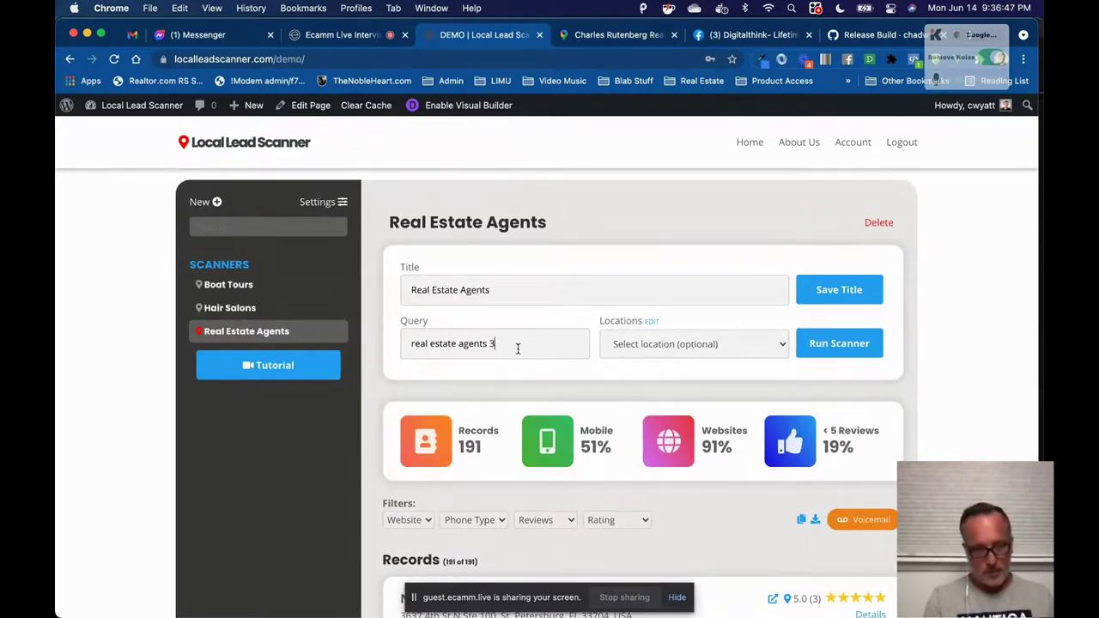
type("3777")
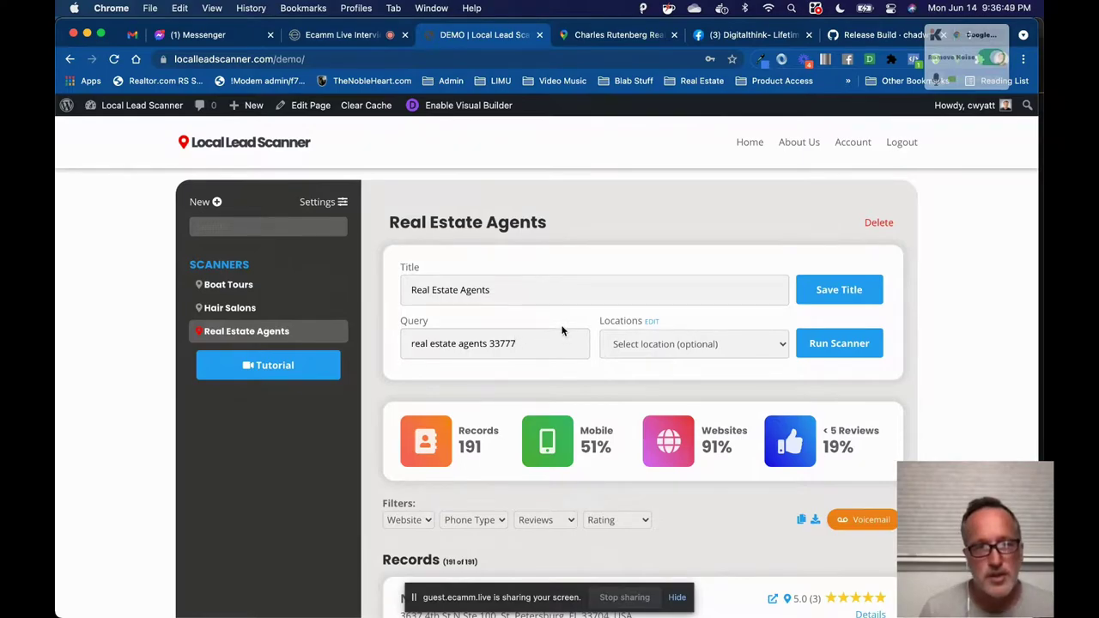
left_click(831, 346)
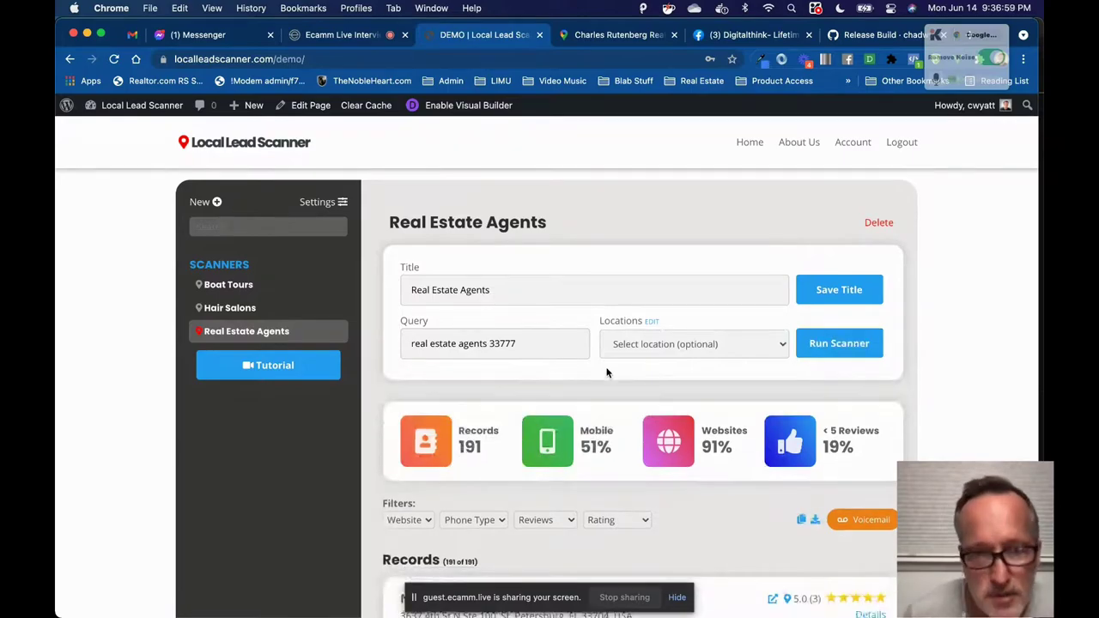
- Examine the updated statistics and the business records added by the 33777 scan
scroll(501, 462, "down", 1)
scroll(501, 465, "down", 2)
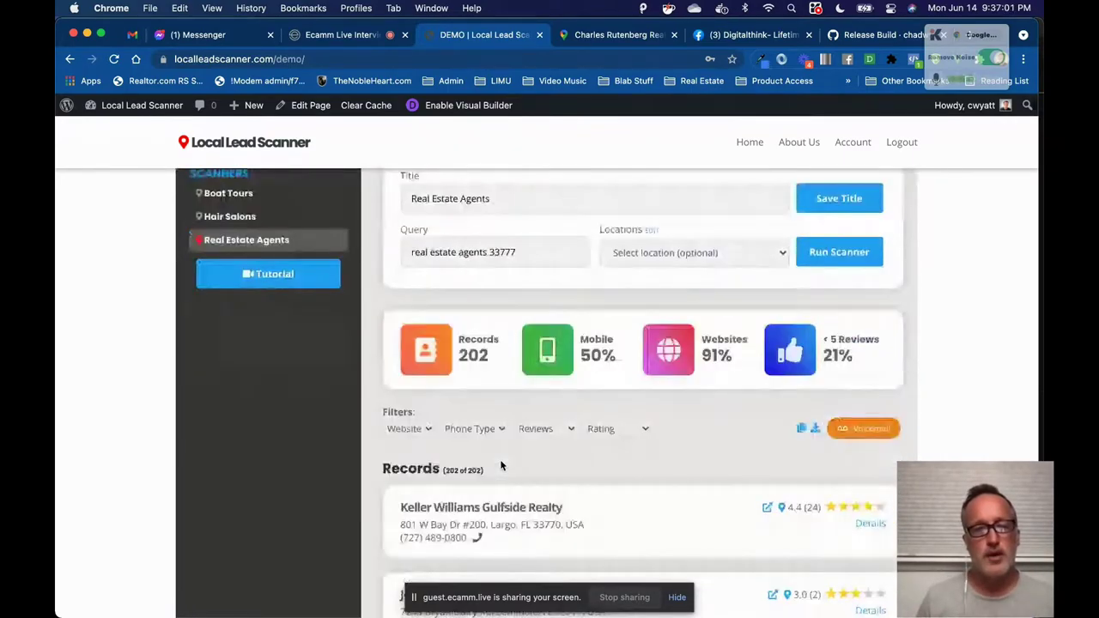
scroll(502, 465, "down", 5)
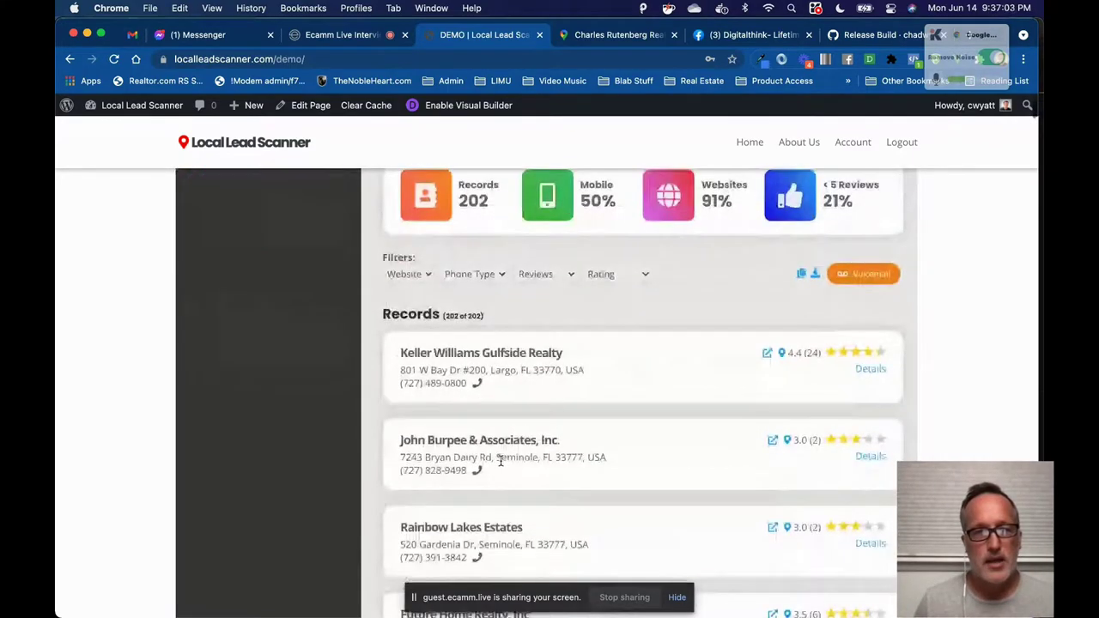
scroll(496, 365, "down", 2)
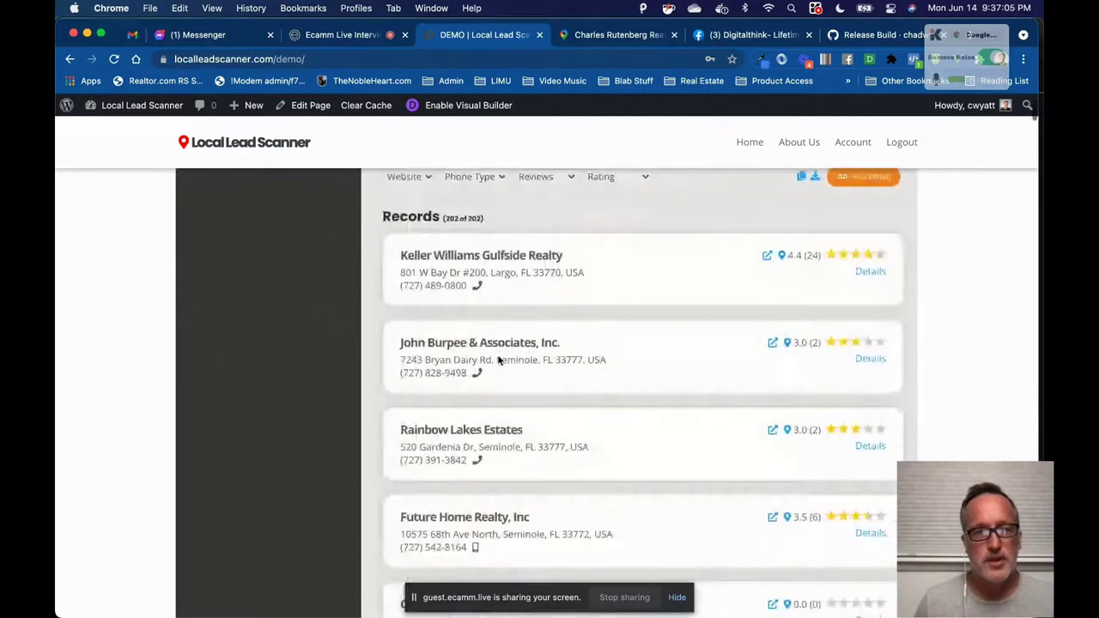
scroll(498, 361, "down", 2)
scroll(498, 361, "up", 8)
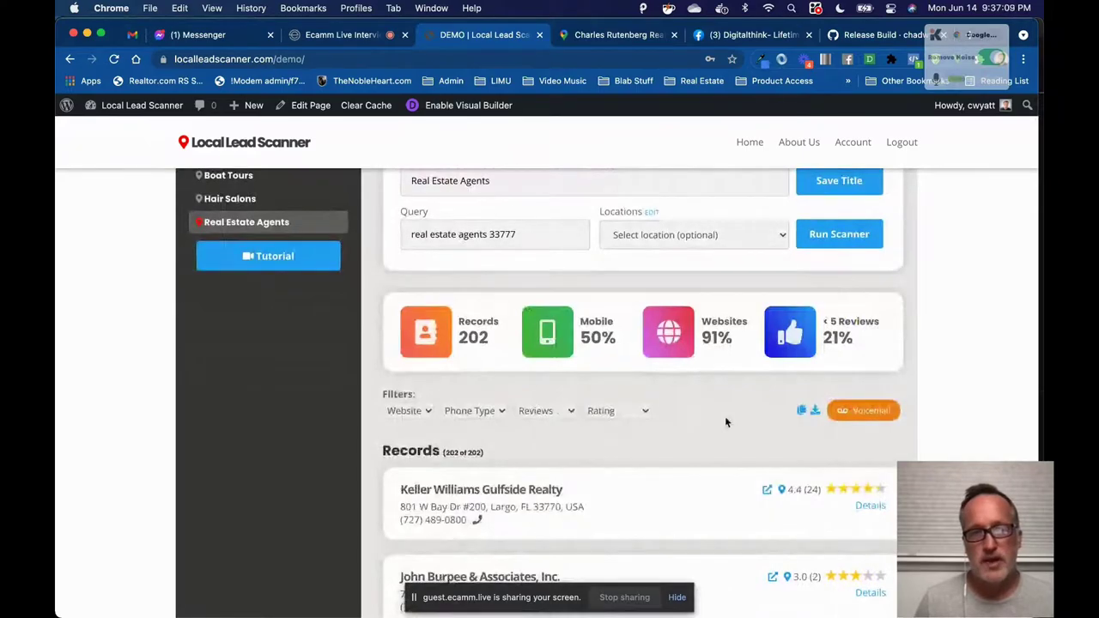
scroll(717, 433, "up", 3)
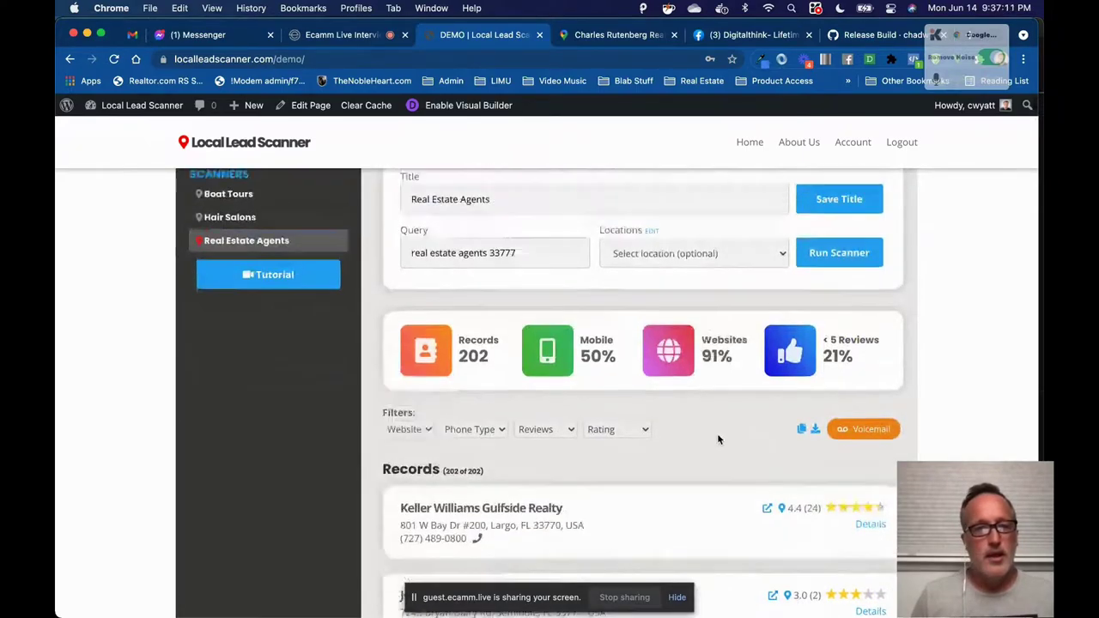
scroll(718, 439, "up", 3)
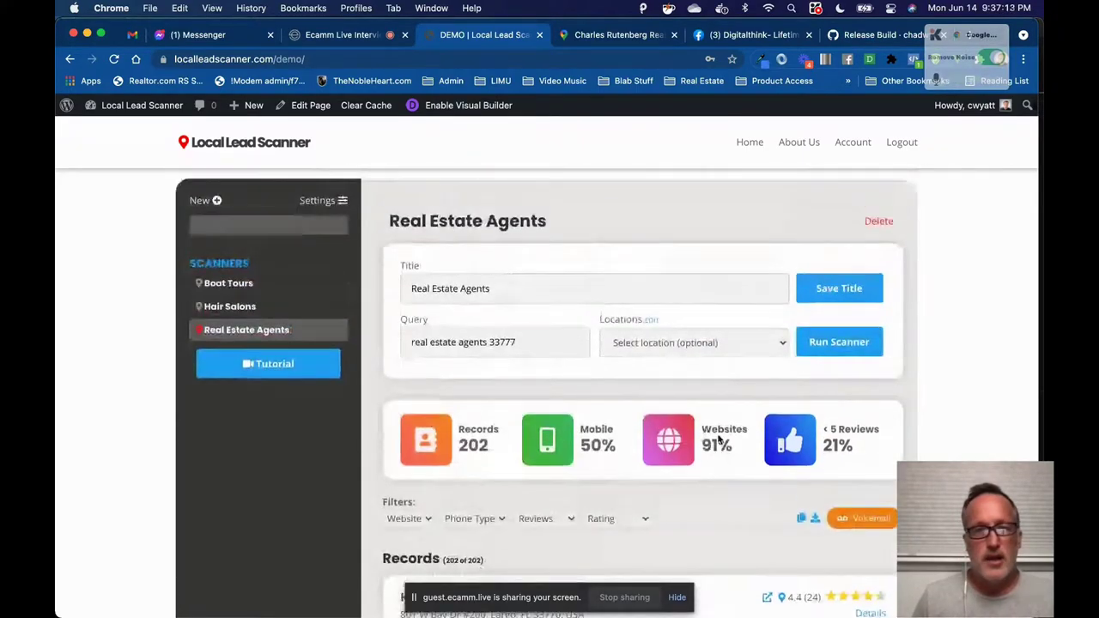
- Open a voicemail broadcast for the scanned leads and choose the Twilio phone number labelled PPS as the sender
scroll(718, 439, "down", 5)
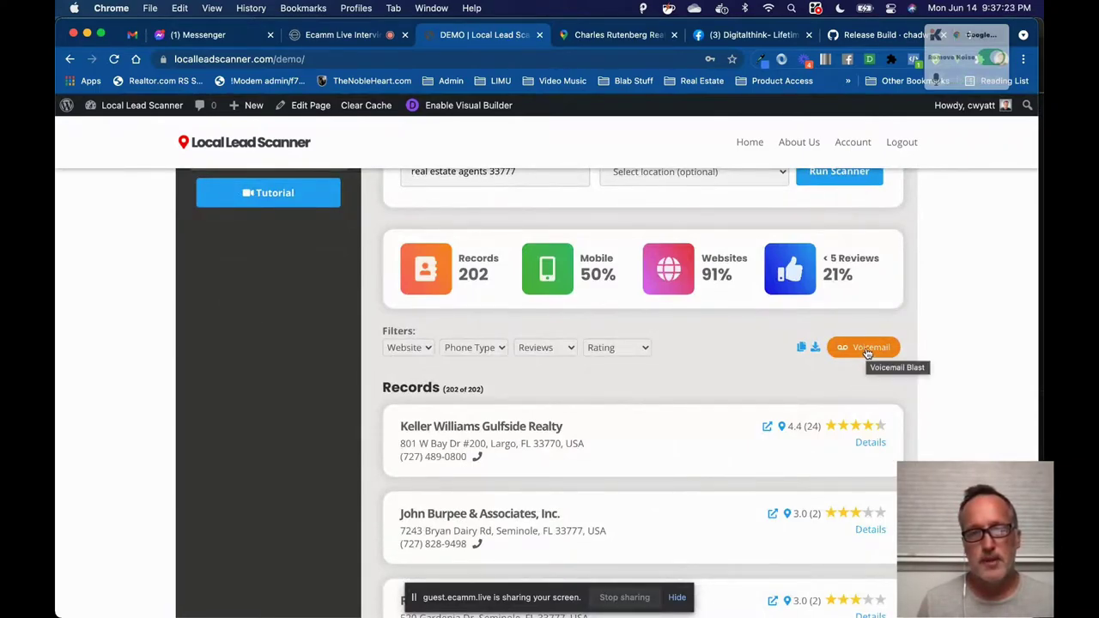
left_click(867, 350)
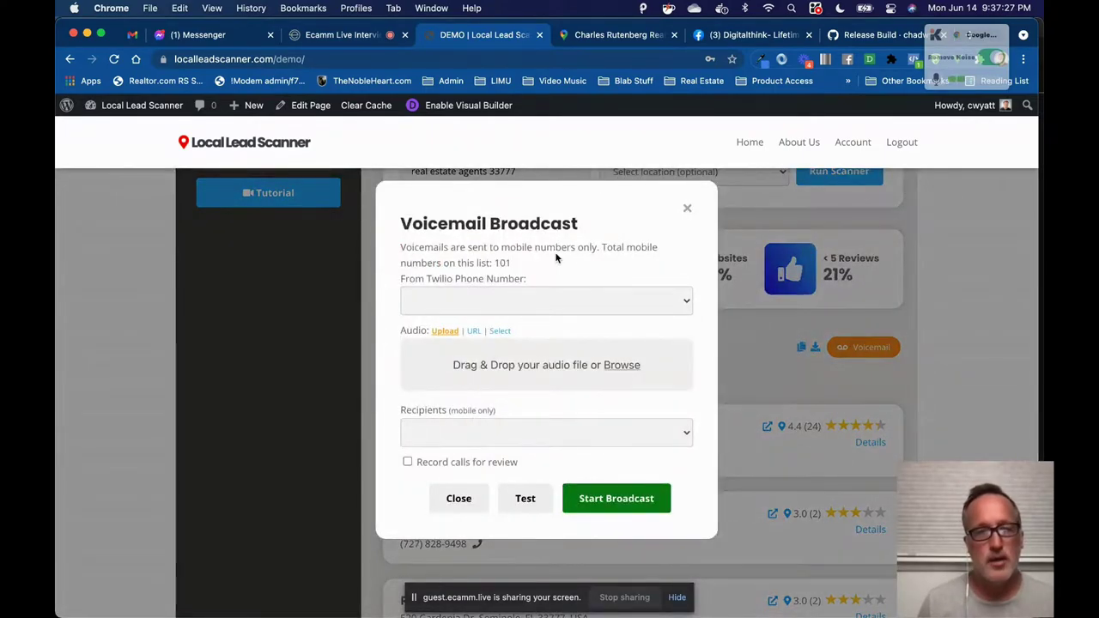
left_click(524, 299)
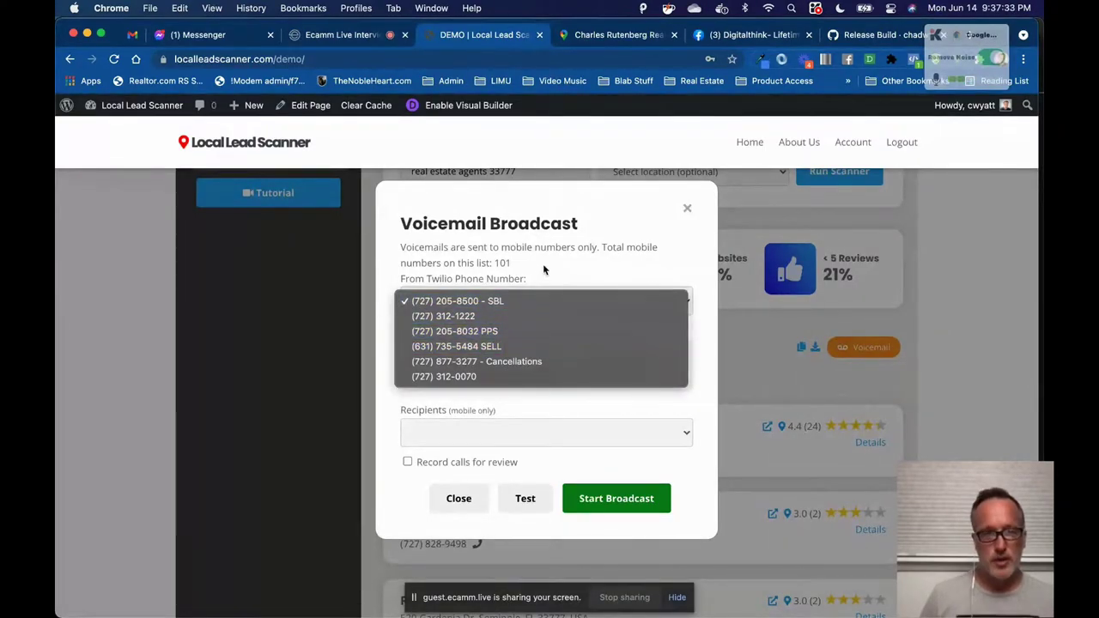
left_click(512, 334)
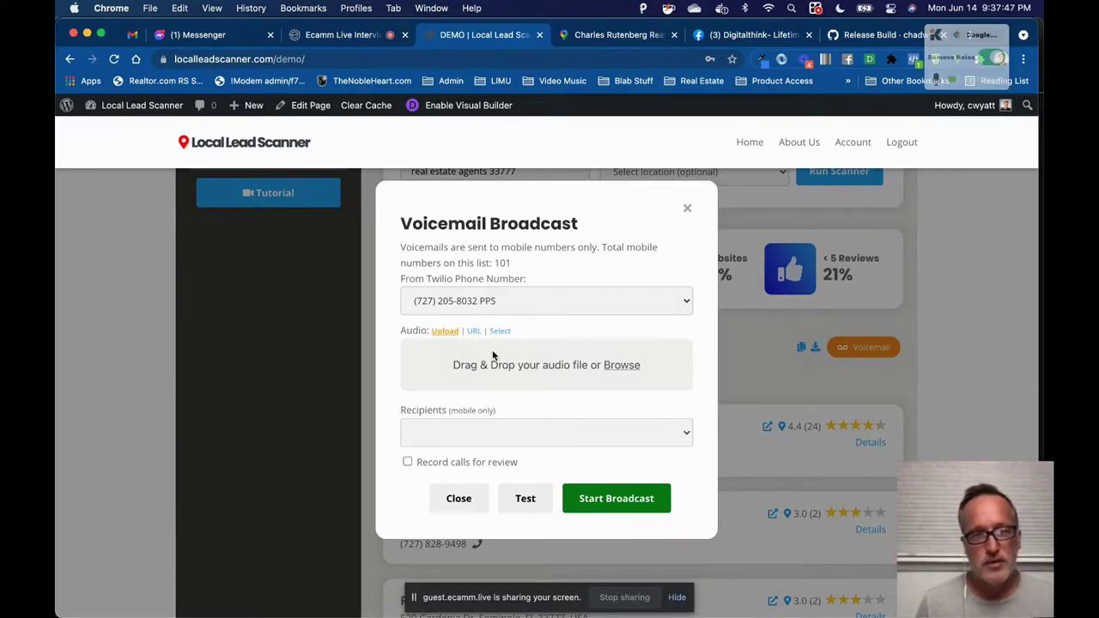
left_click(474, 331)
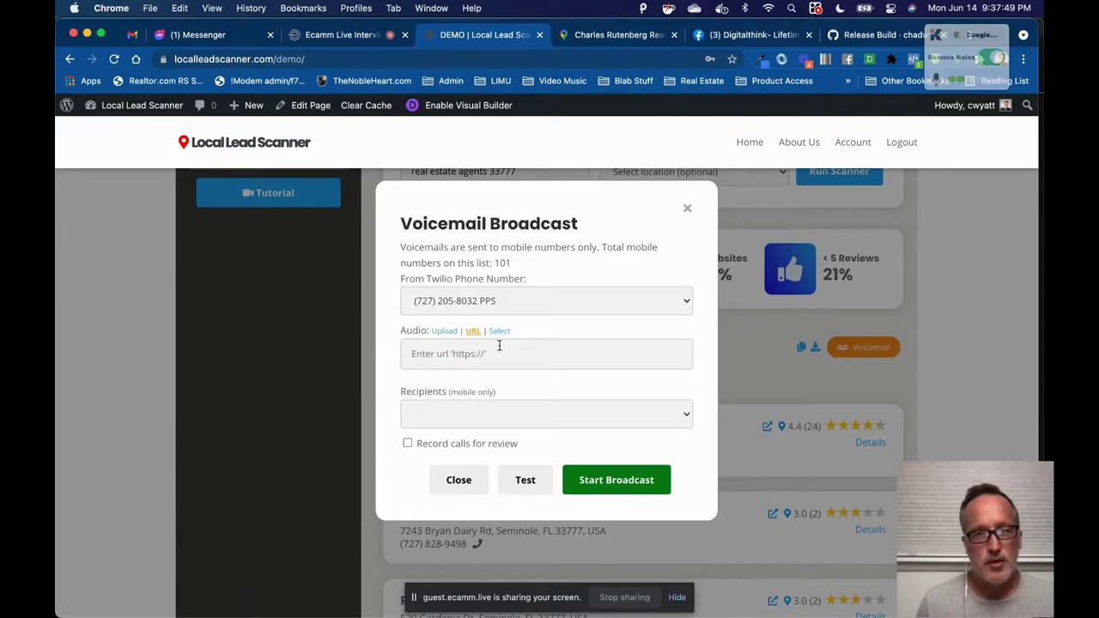
left_click(502, 353)
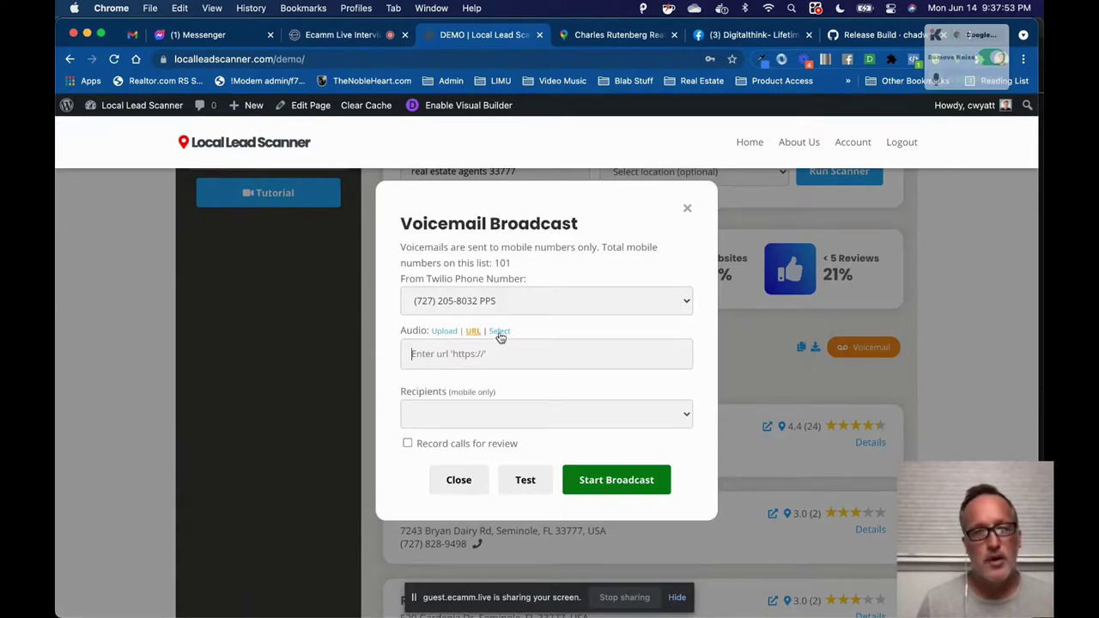
left_click(500, 331)
left_click(510, 353)
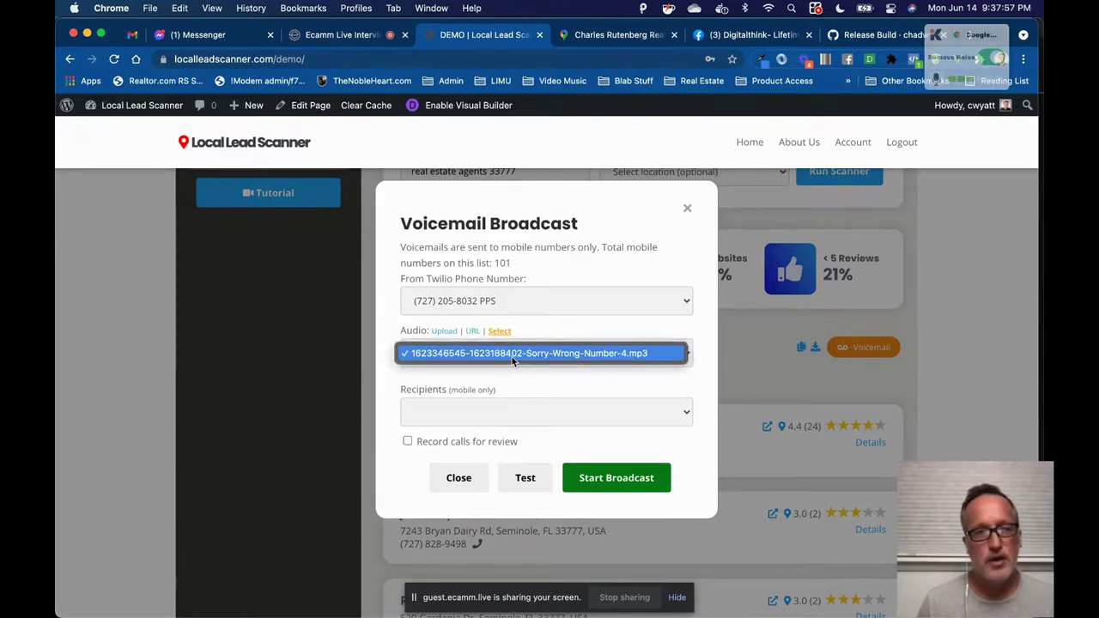
left_click(513, 355)
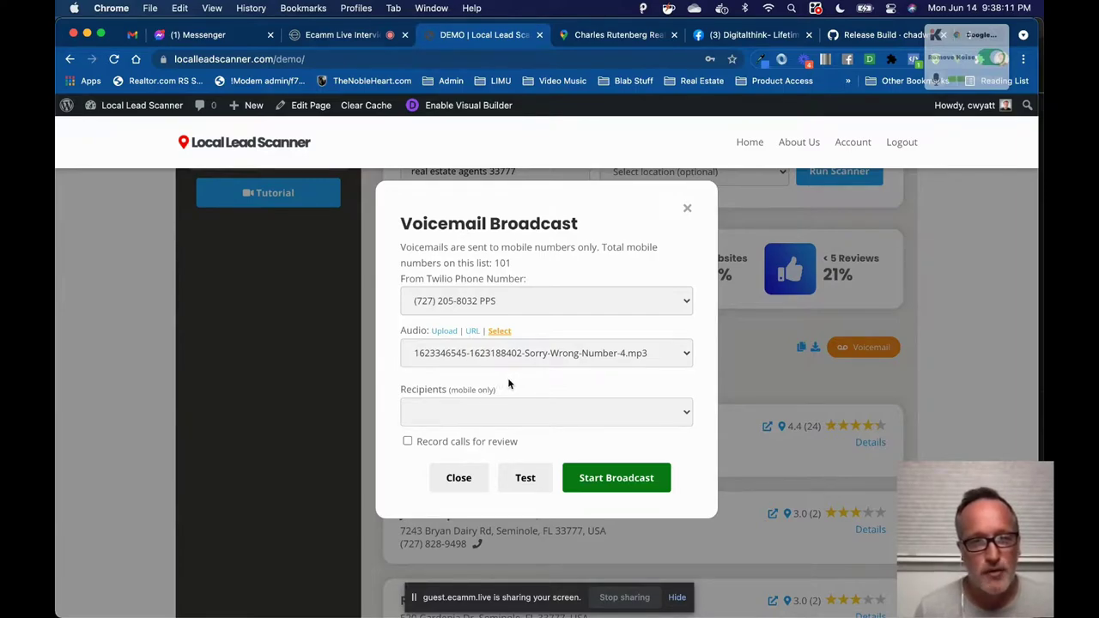
- Set the broadcast recipients to all who haven't received THIS audio and enable recording calls for review
left_click(450, 411)
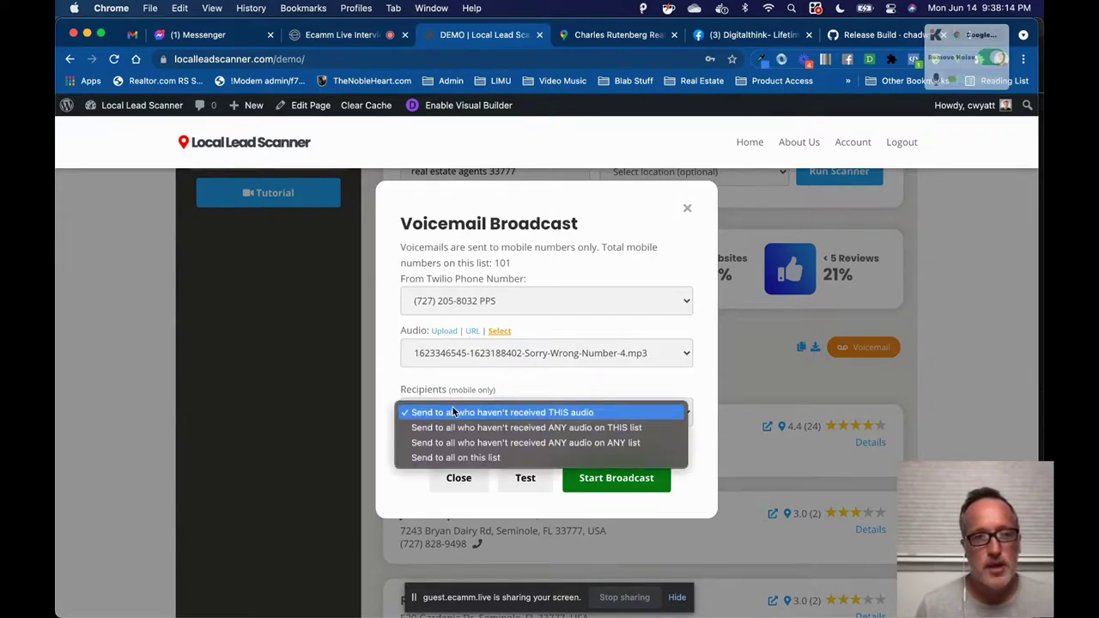
left_click(521, 387)
left_click(522, 412)
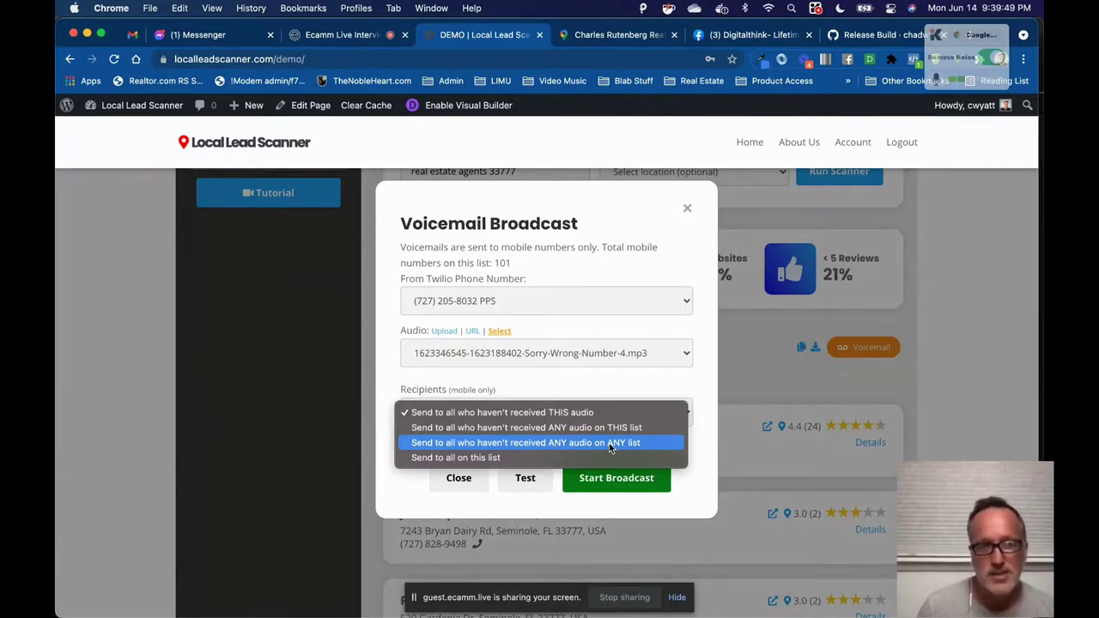
left_click(609, 444)
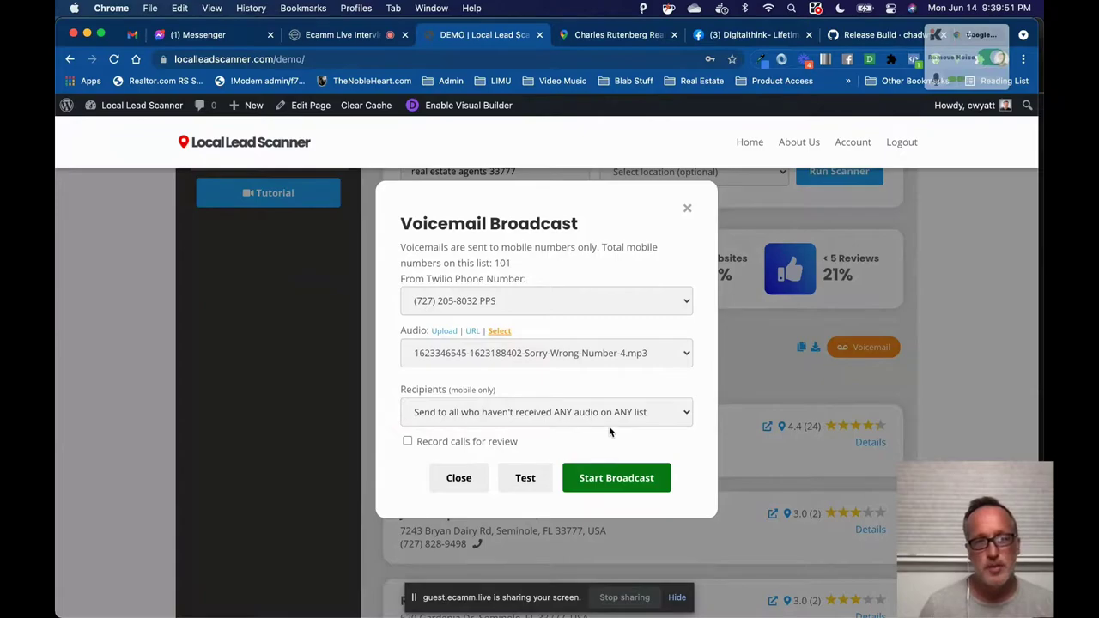
left_click(609, 424)
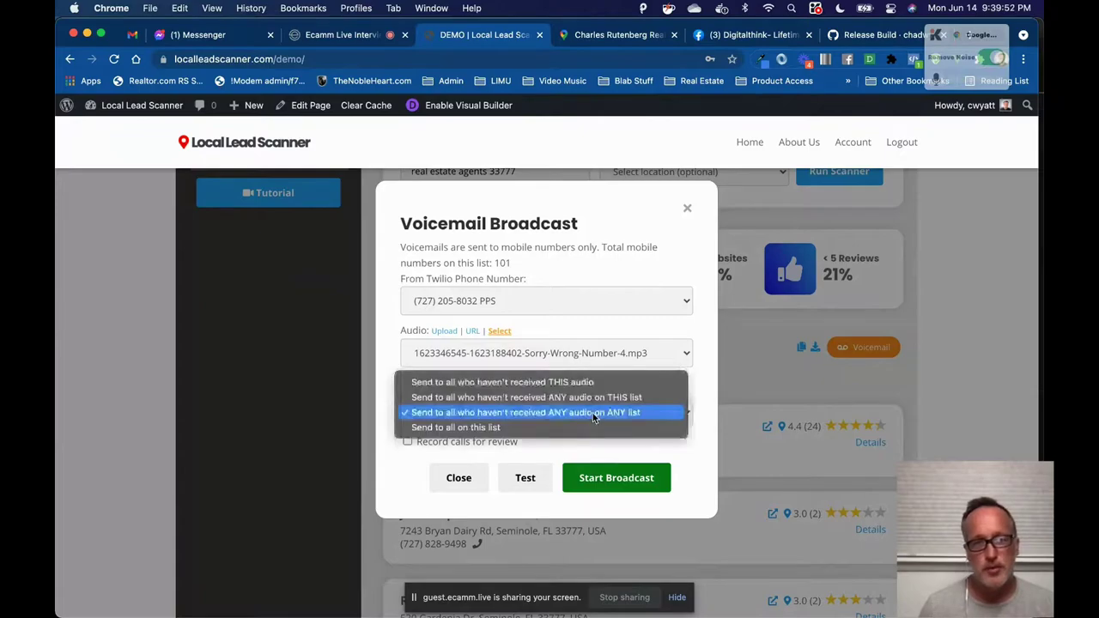
left_click(511, 430)
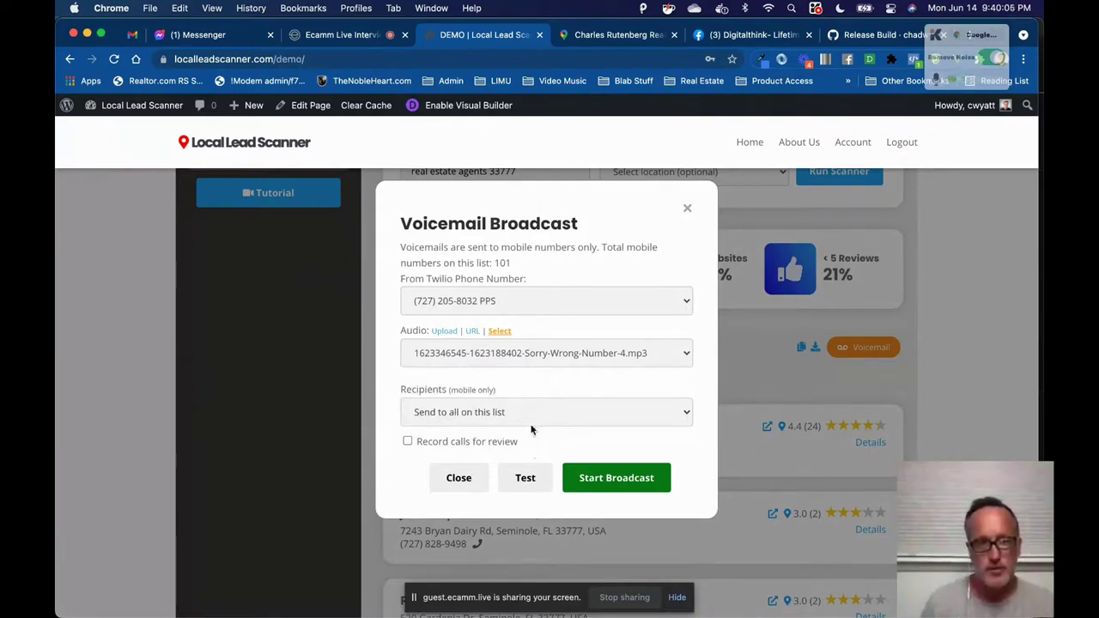
left_click(532, 419)
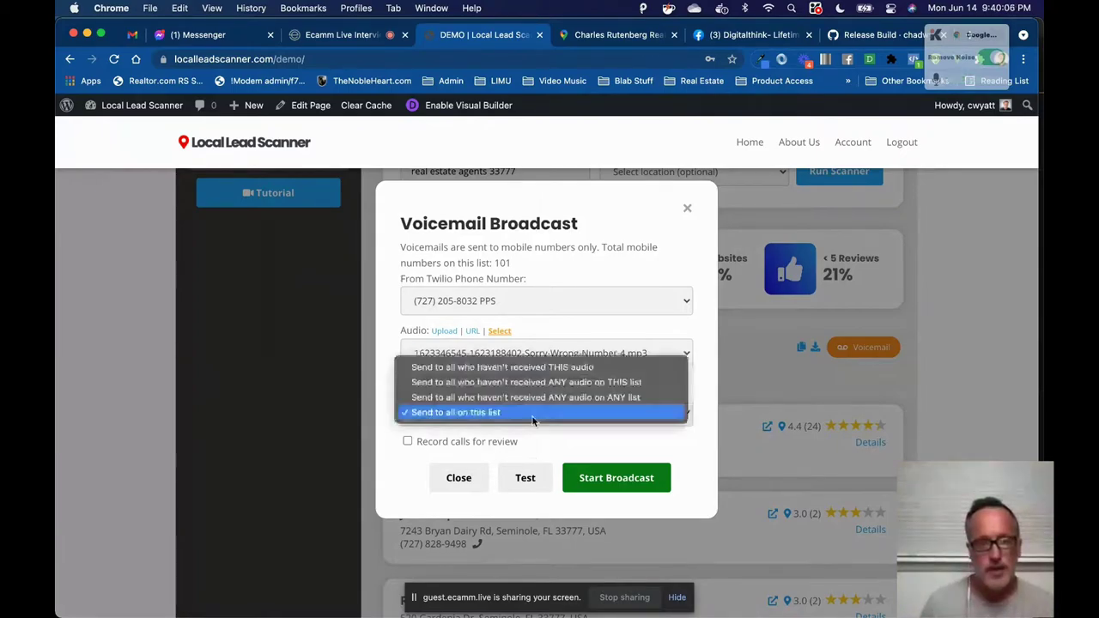
left_click(515, 367)
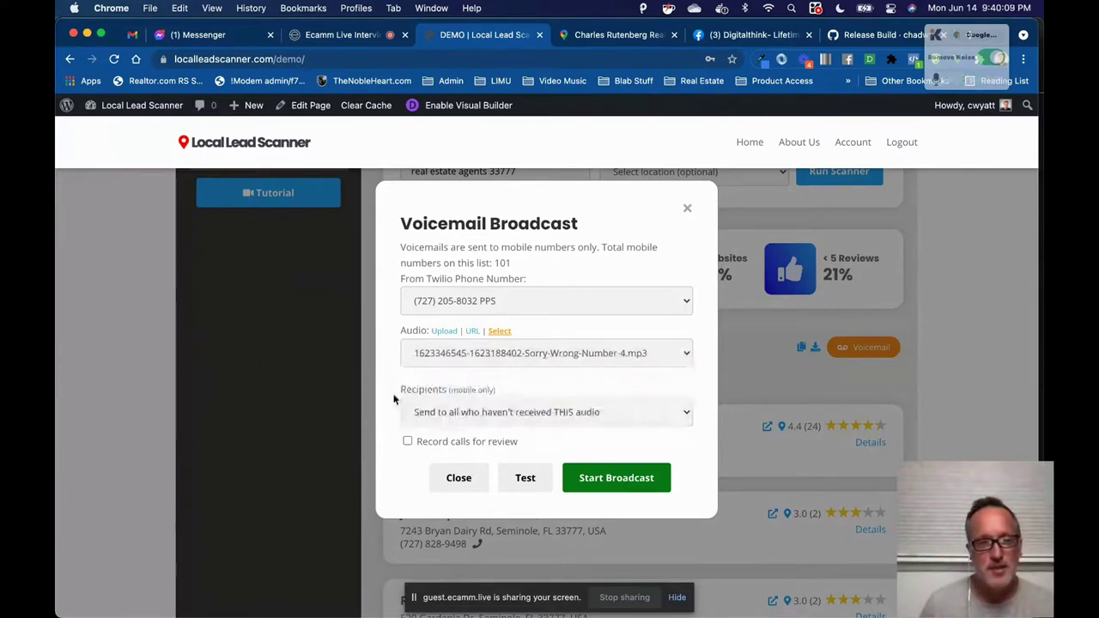
left_click(407, 441)
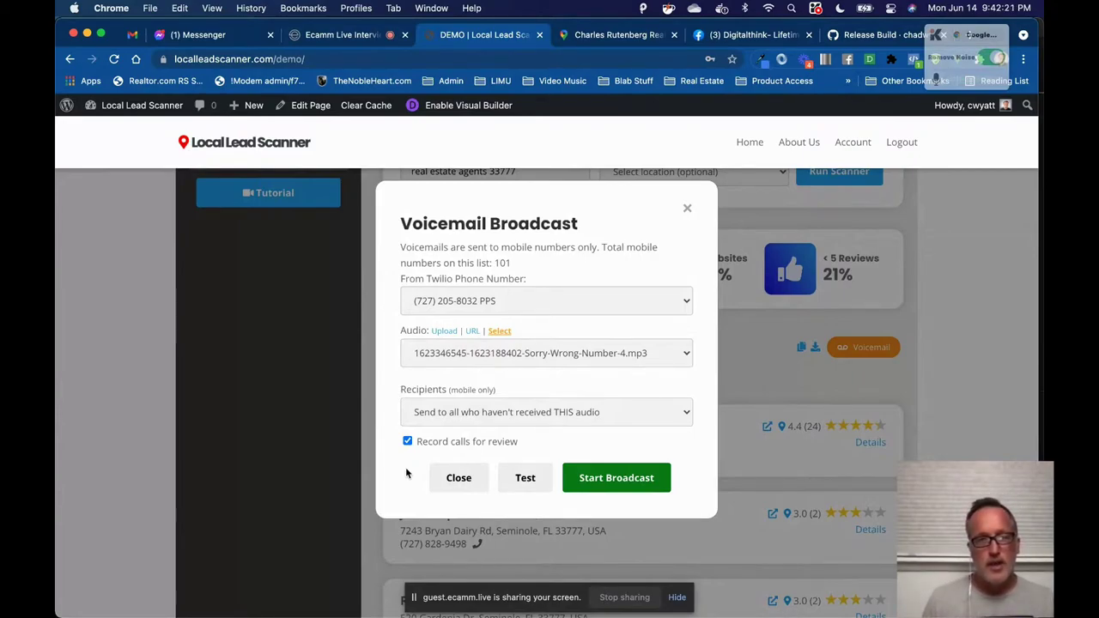
- Begin a test voicemail by entering part of a mobile phone number, and close the broadcast without sending it
left_click(527, 477)
left_click(470, 491)
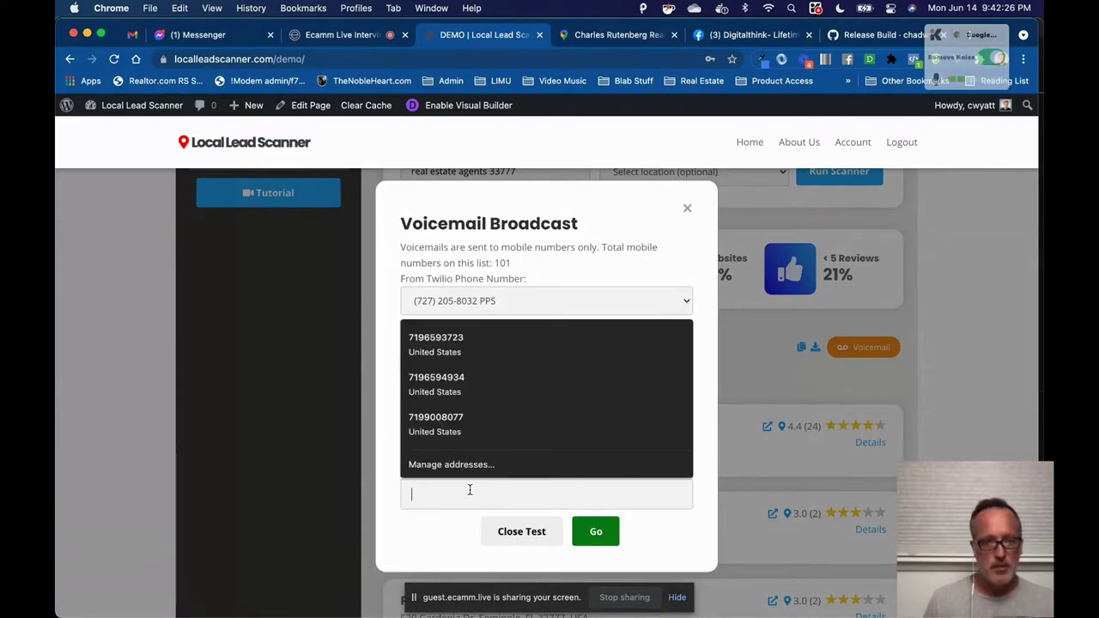
type("719")
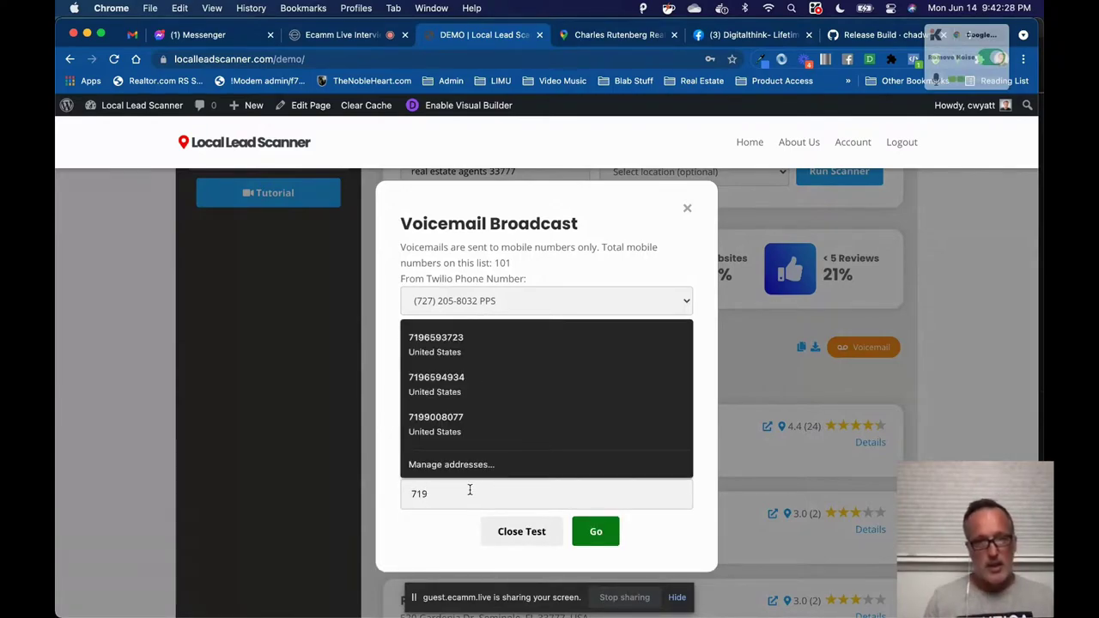
left_click(434, 545)
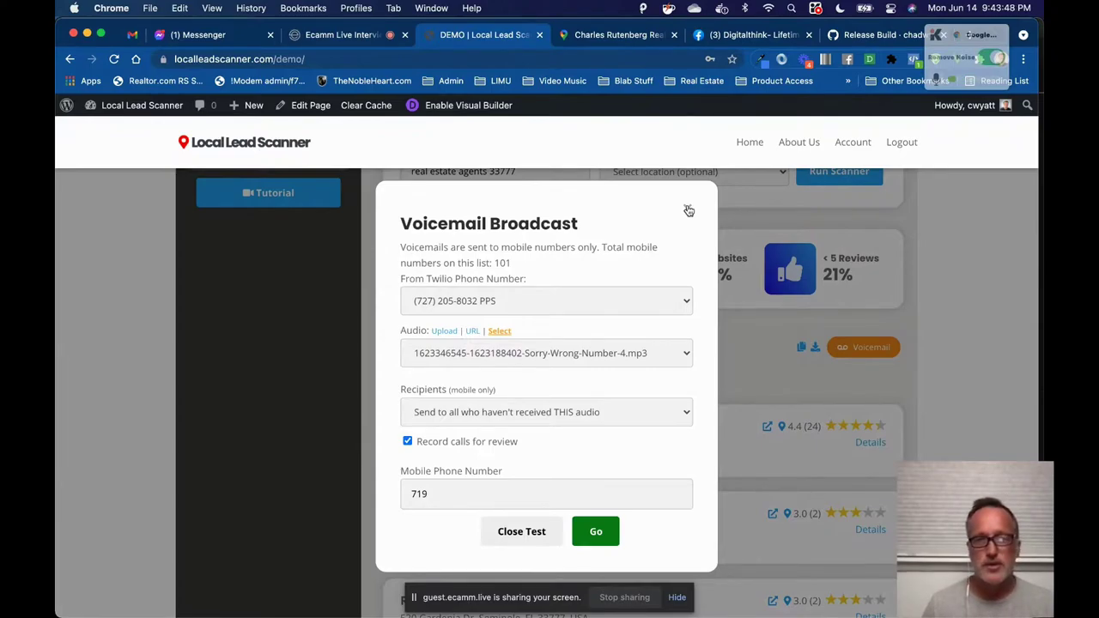
left_click(688, 209)
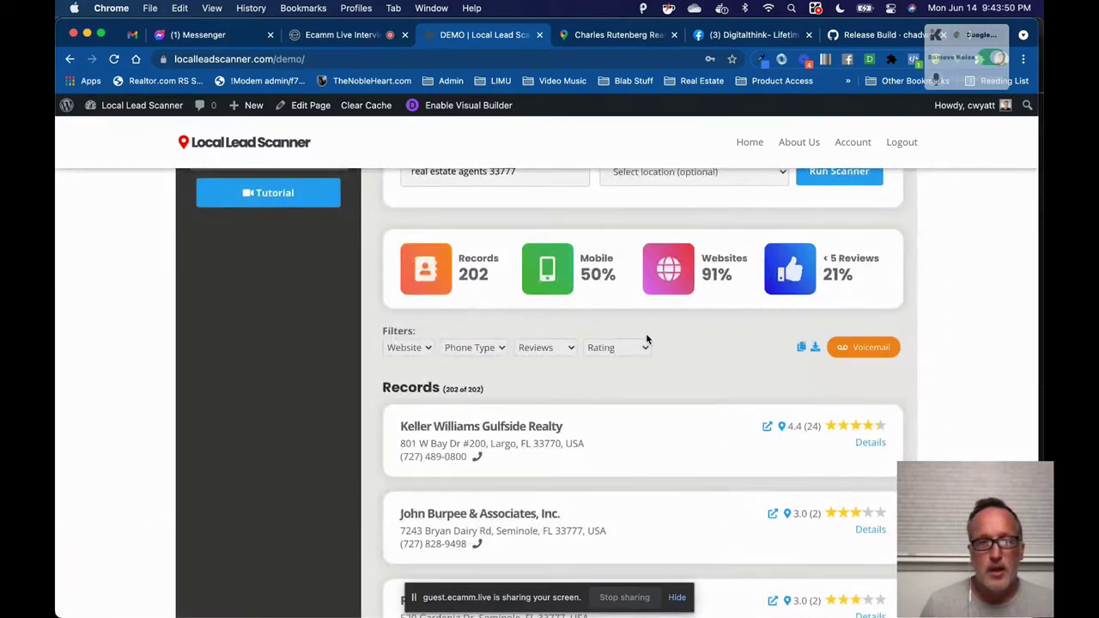
- Create a new lead scanner and save it with the title "Real Esate"
scroll(647, 335, "up", 5)
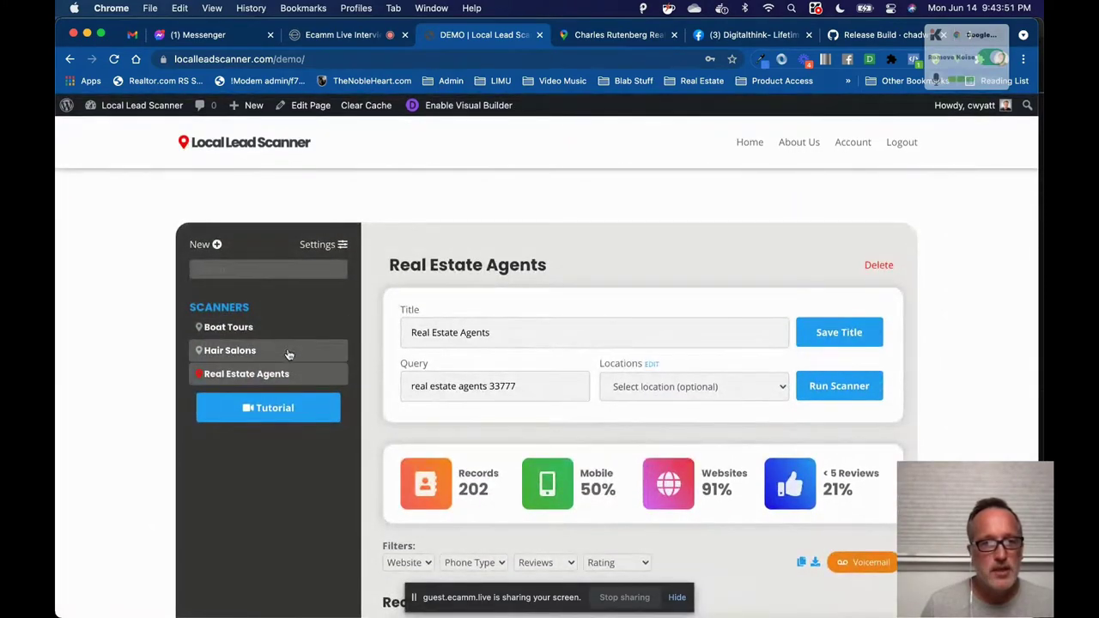
left_click(210, 244)
left_click(443, 342)
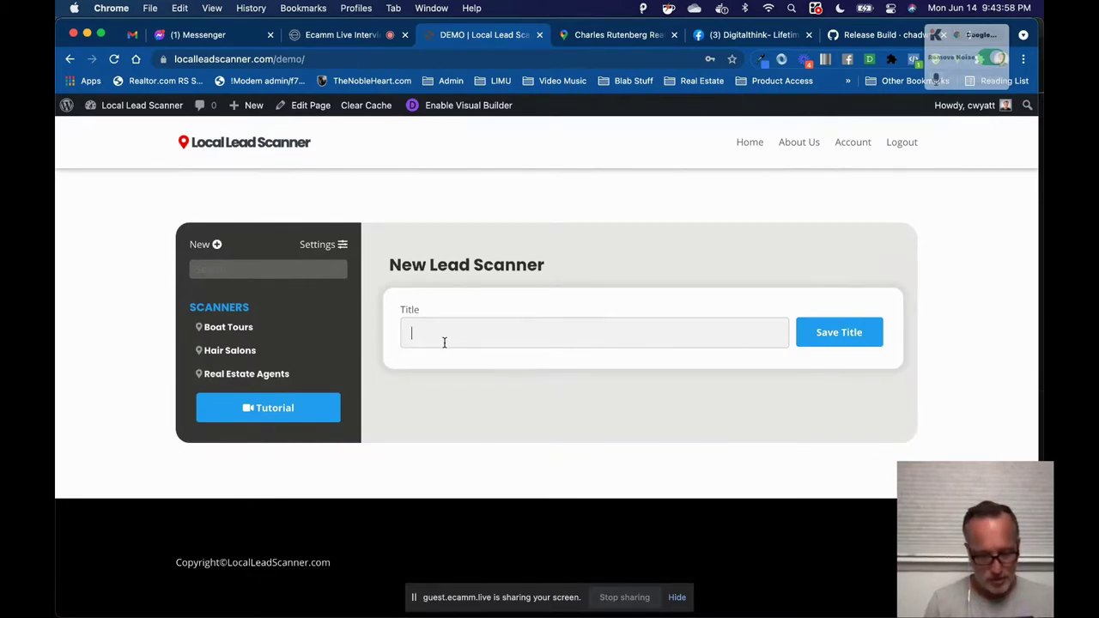
type("Real Esate")
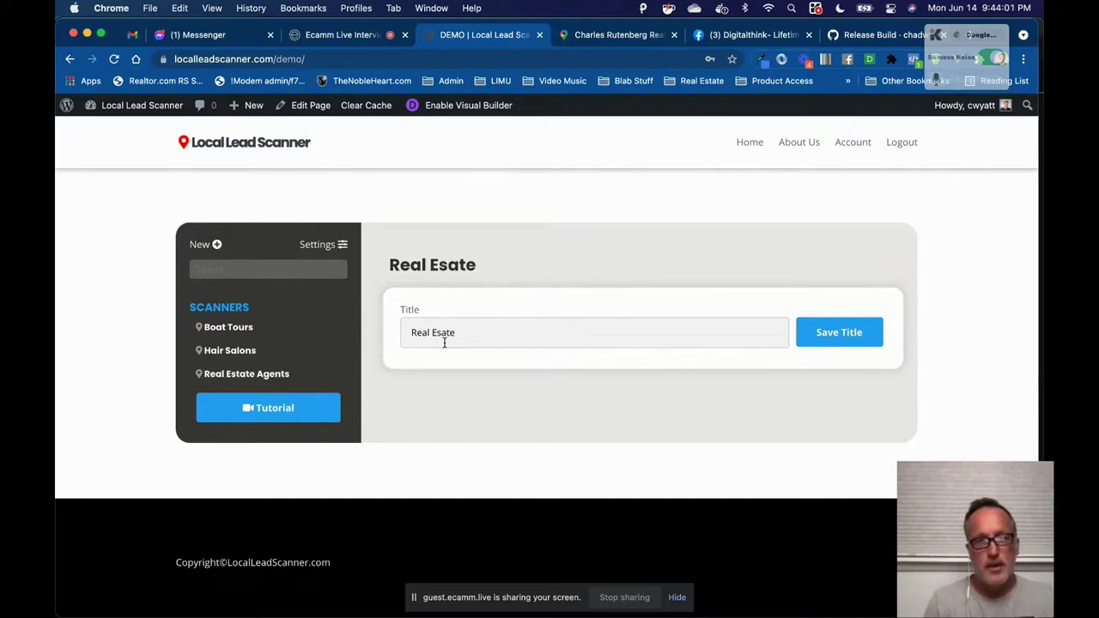
double_click(444, 341)
left_click(819, 341)
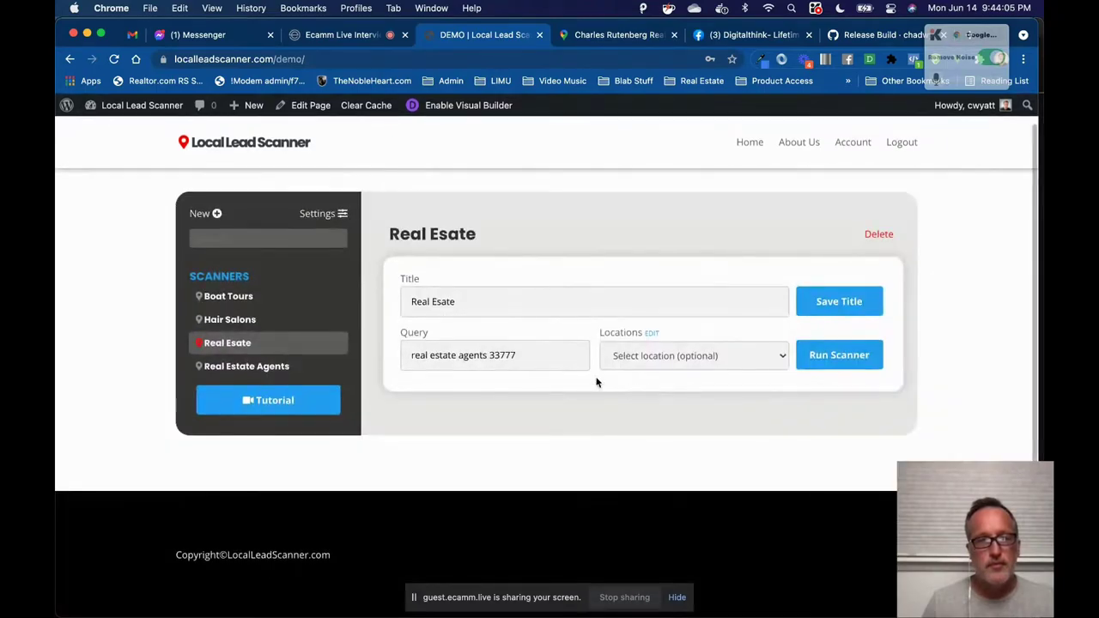
- Shorten the new scanner's query to "real estate agents", choose the Pinellas County location list and run the scan
left_click(530, 355)
left_click_drag(530, 355, 486, 358)
key("BackSpace")
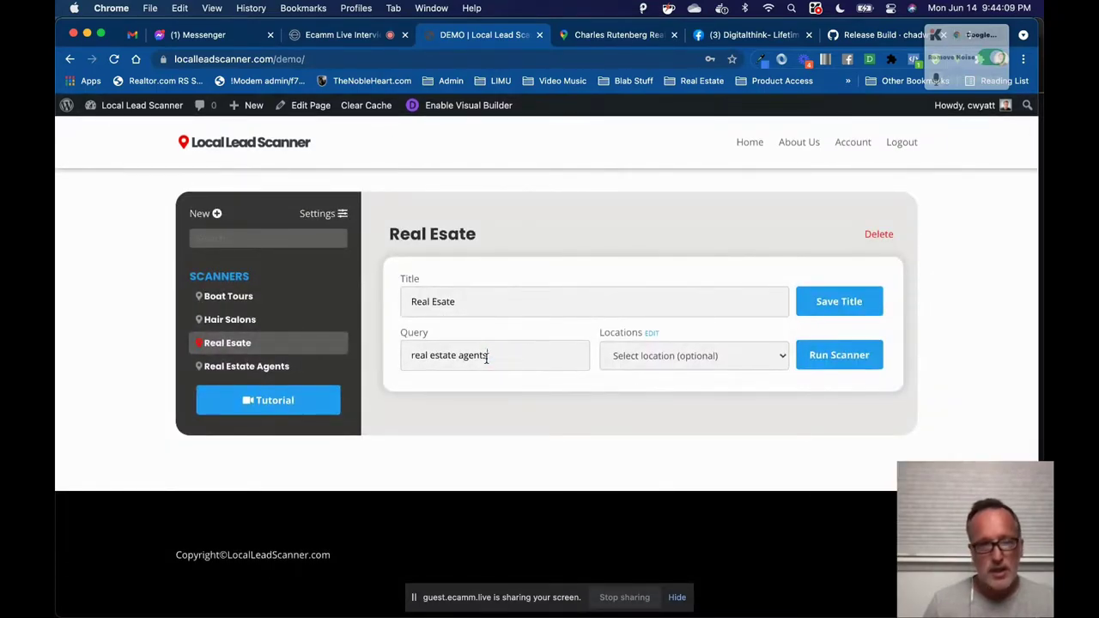
left_click(652, 367)
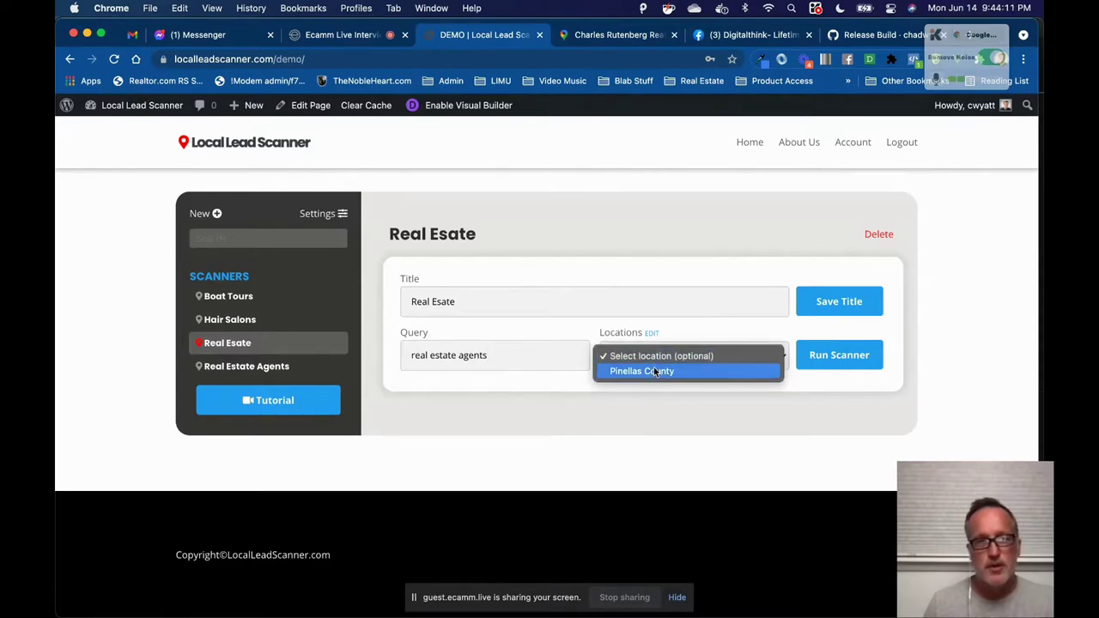
left_click(656, 372)
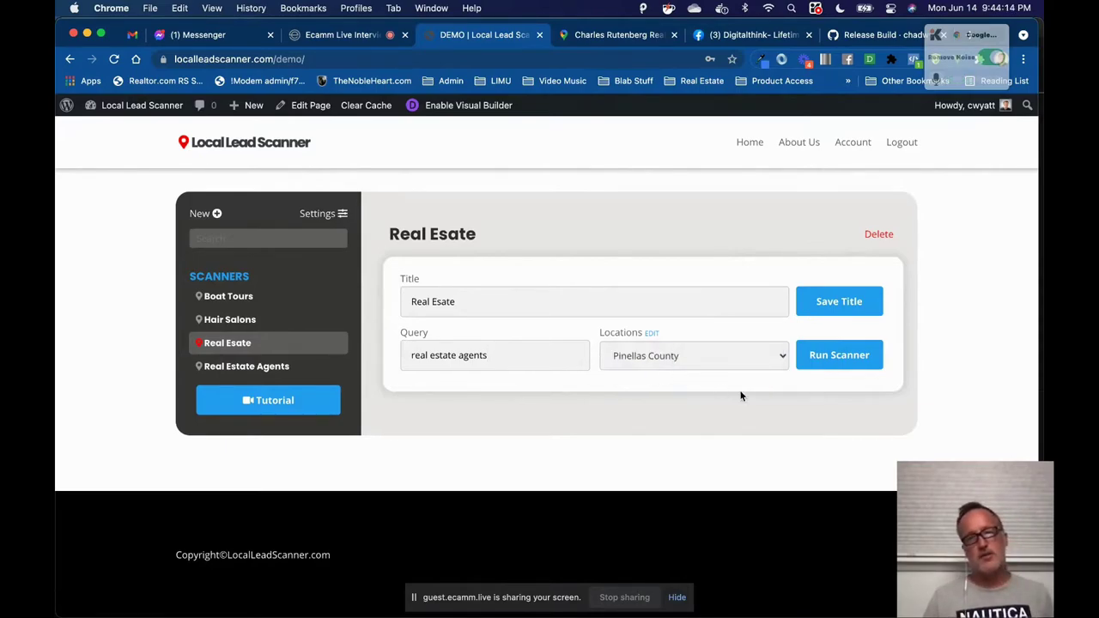
left_click(848, 357)
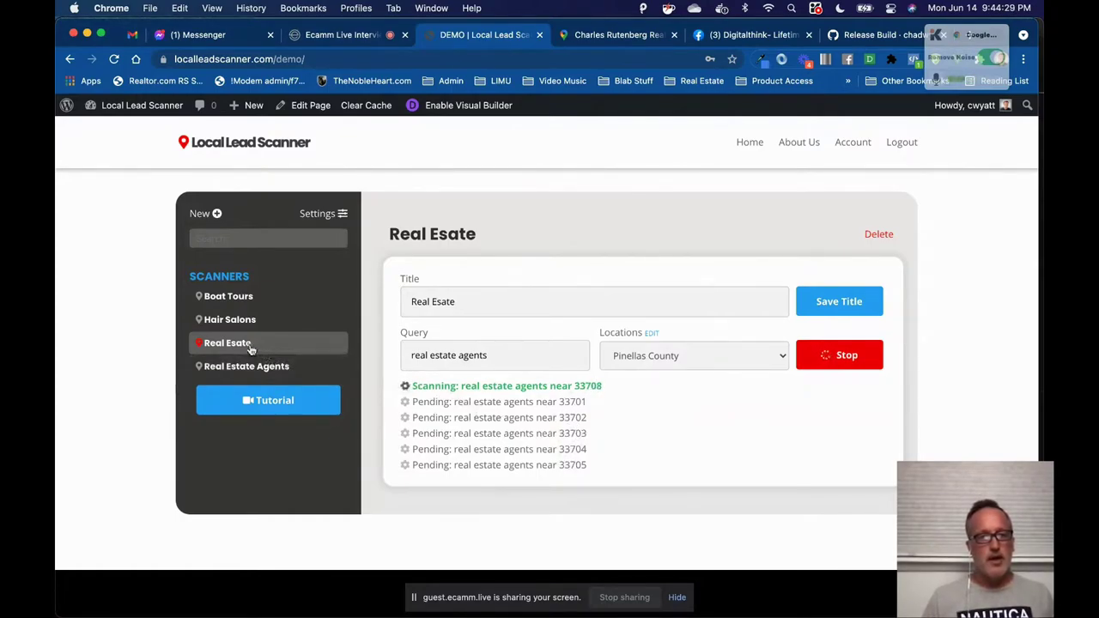
- Examine the scan progress by ZIP code, the lead statistics and the business records as the Pinellas County scan runs
scroll(558, 401, "down", 2)
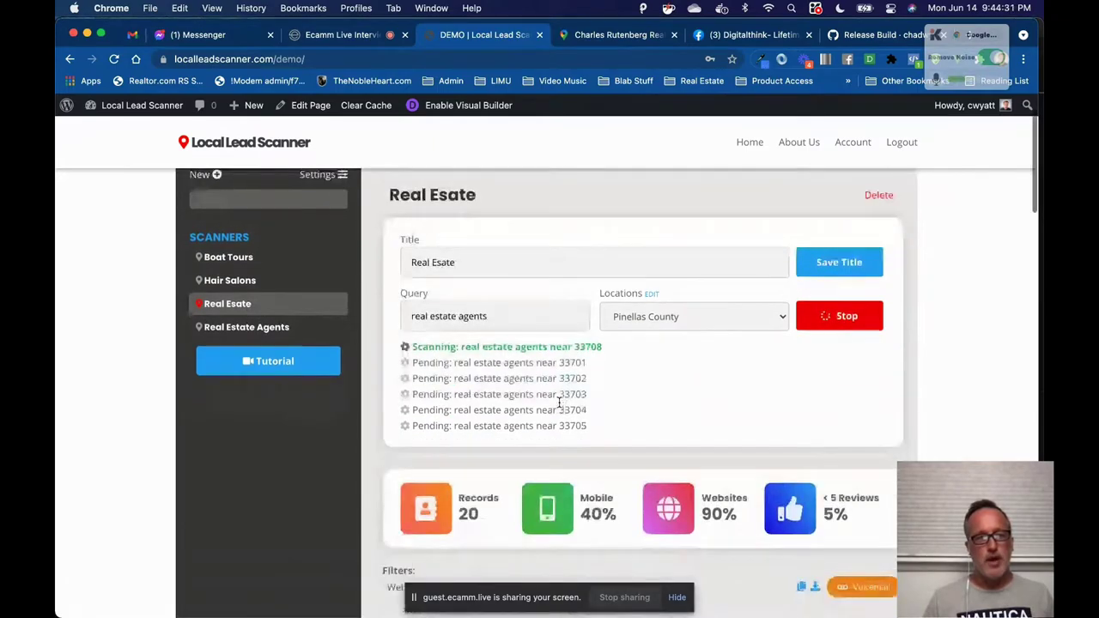
scroll(559, 404, "down", 1)
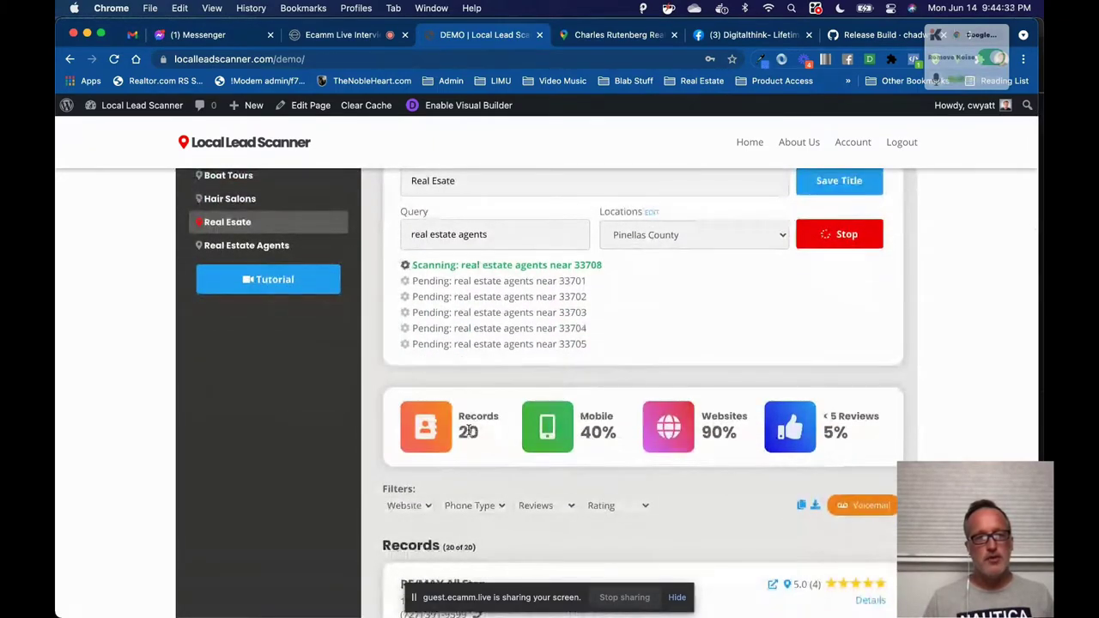
scroll(491, 447, "down", 3)
scroll(490, 447, "down", 7)
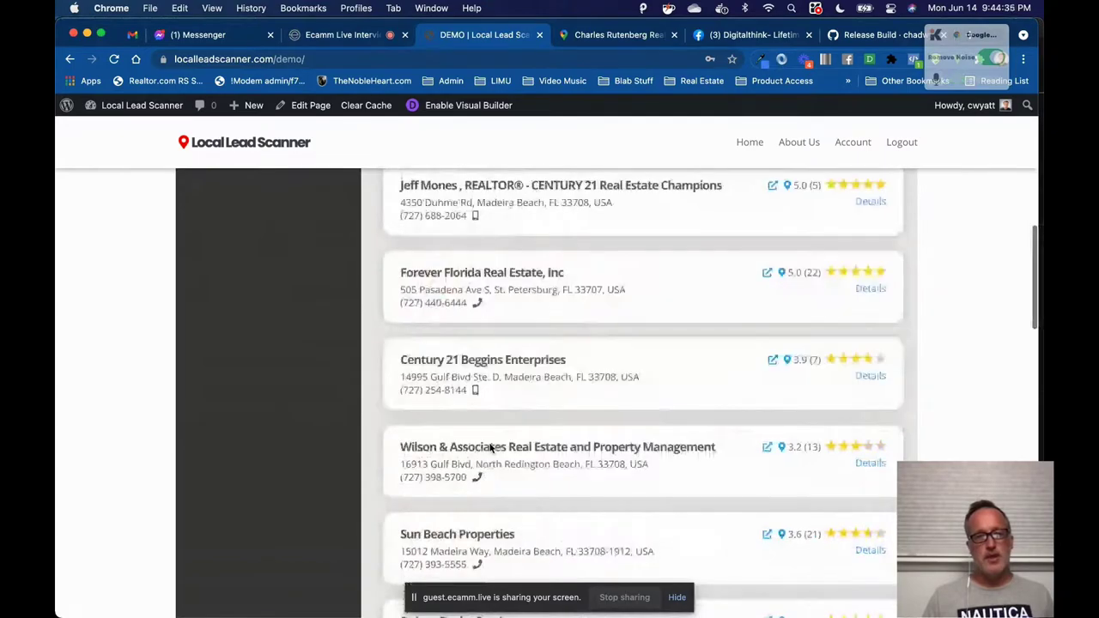
scroll(490, 447, "up", 12)
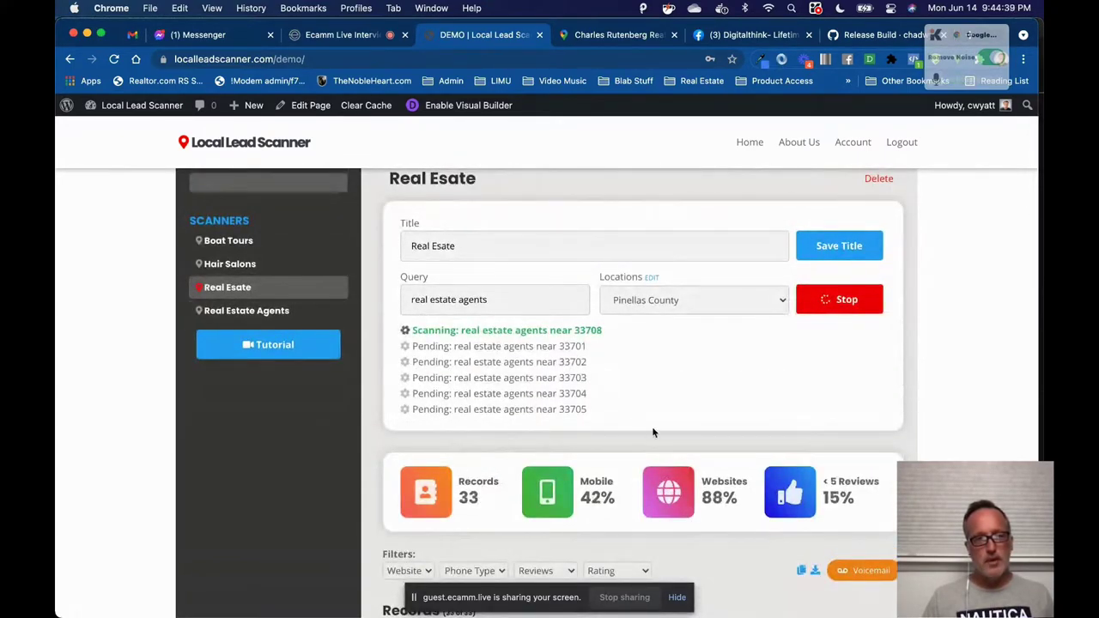
scroll(508, 543, "down", 3)
scroll(508, 543, "down", 1)
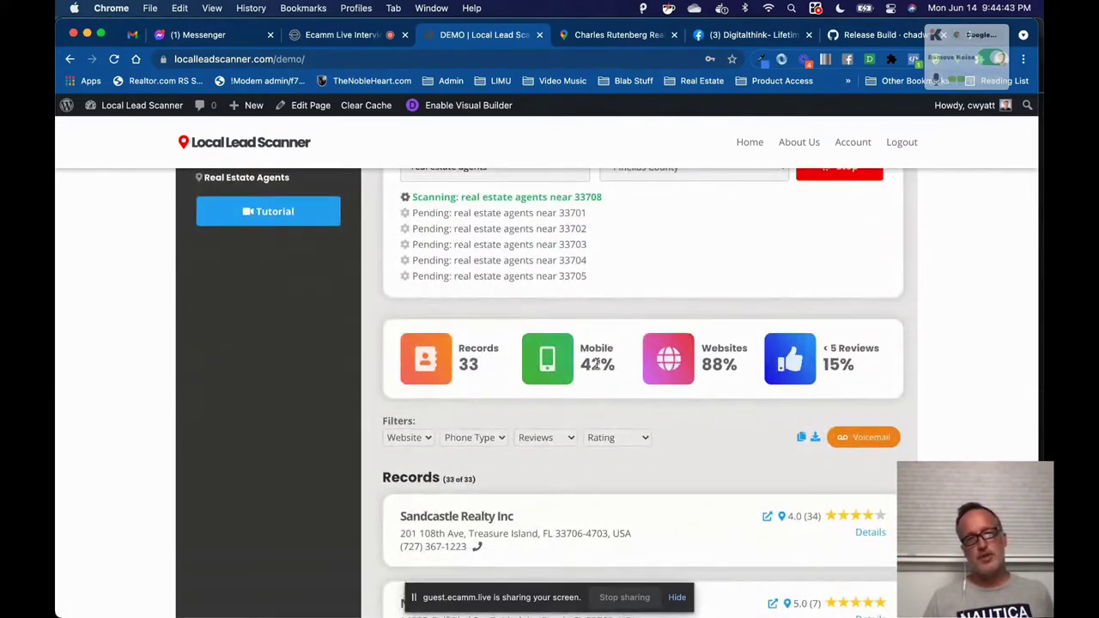
scroll(698, 406, "down", 3)
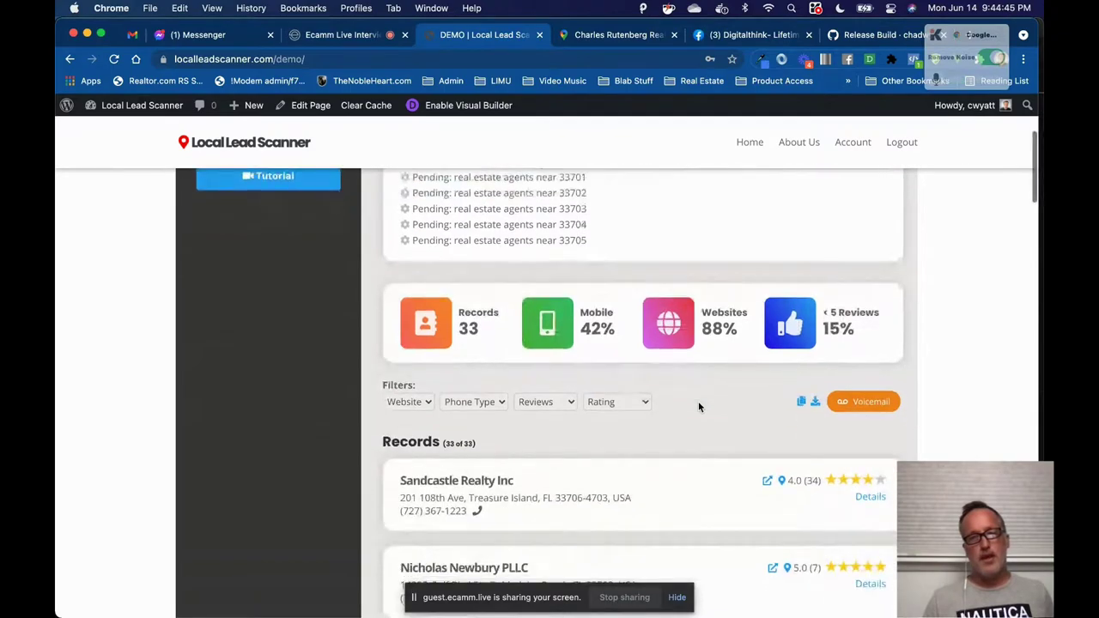
scroll(698, 406, "down", 5)
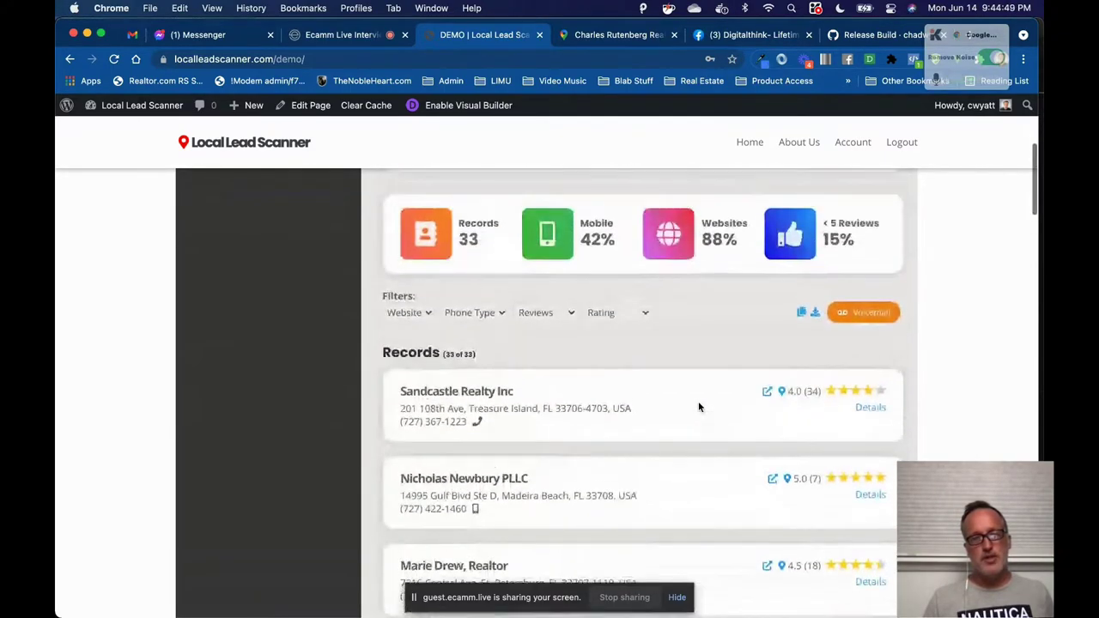
scroll(693, 418, "up", 1)
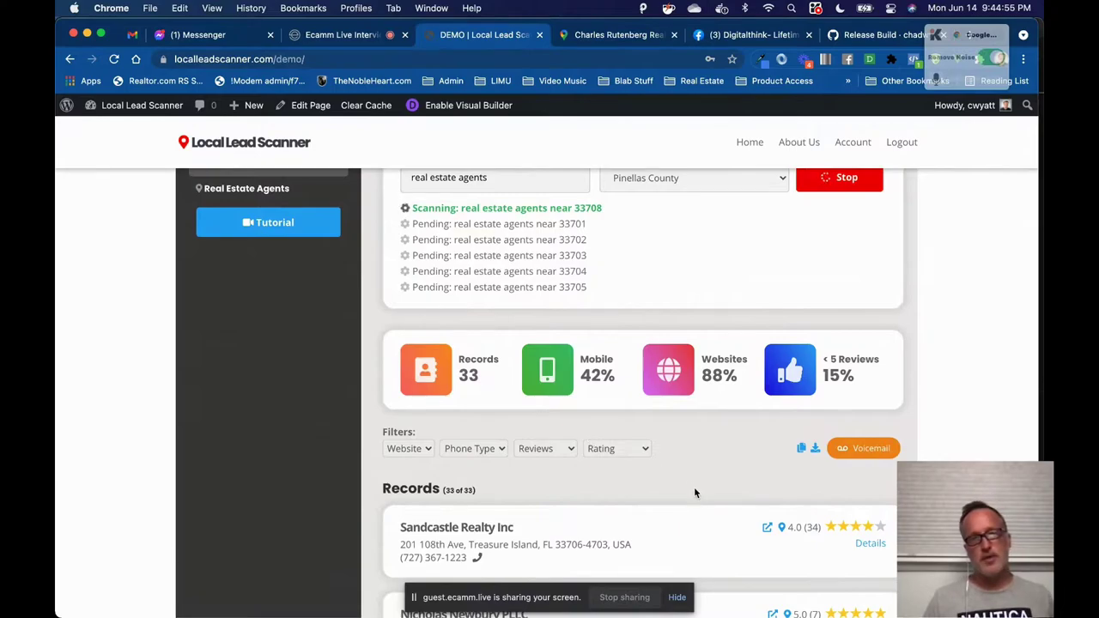
scroll(691, 490, "down", 3)
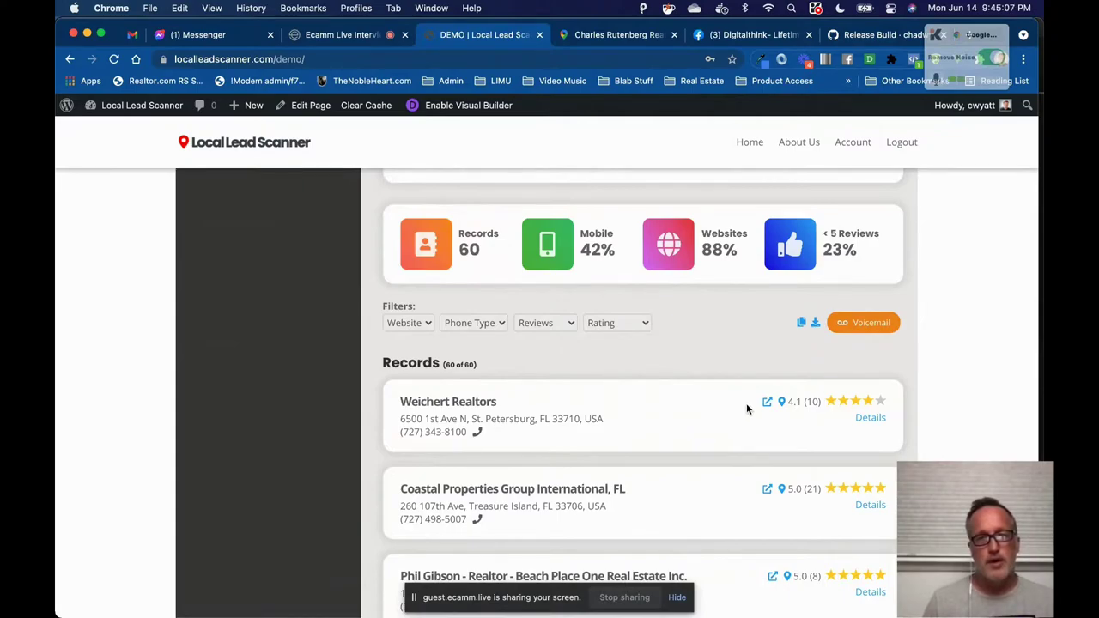
- Stop the running Pinellas County scan and review the records collected so far
scroll(649, 393, "up", 3)
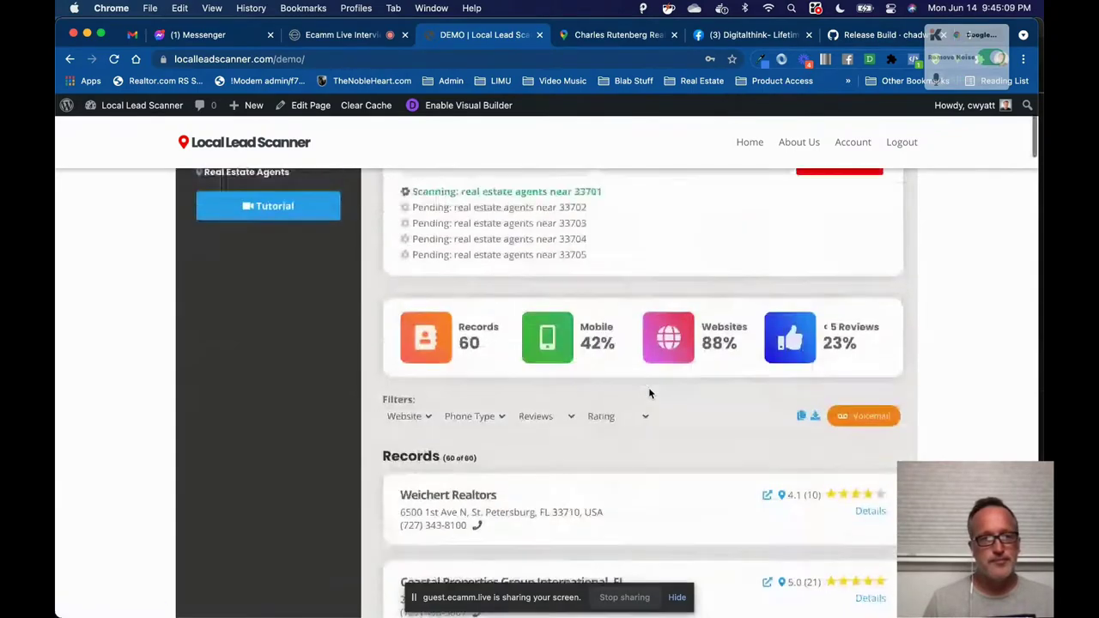
scroll(649, 393, "up", 5)
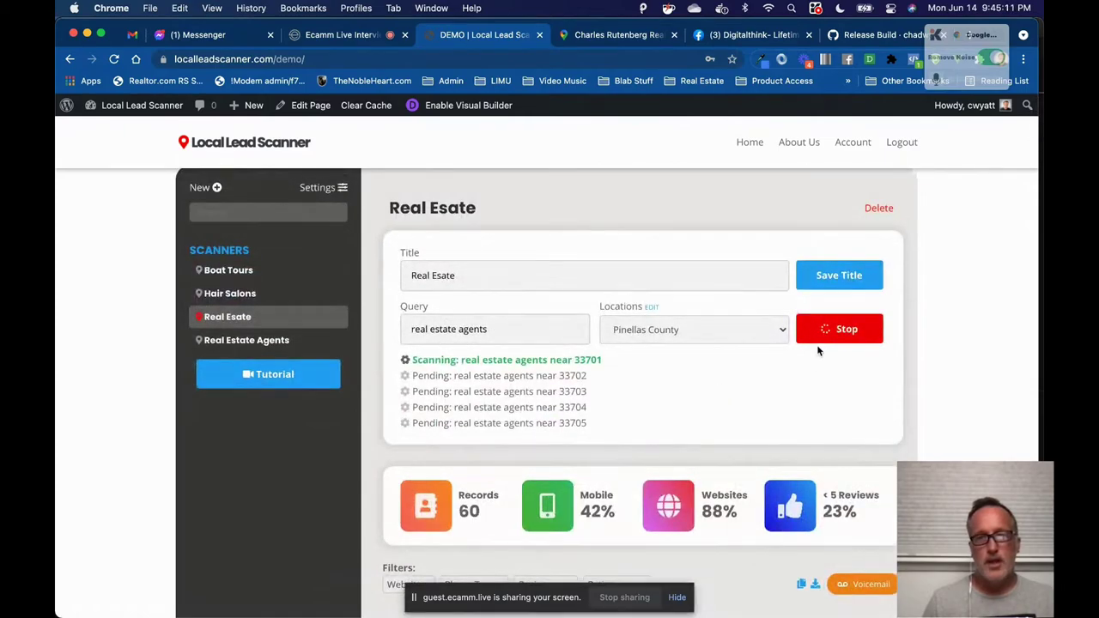
left_click(837, 330)
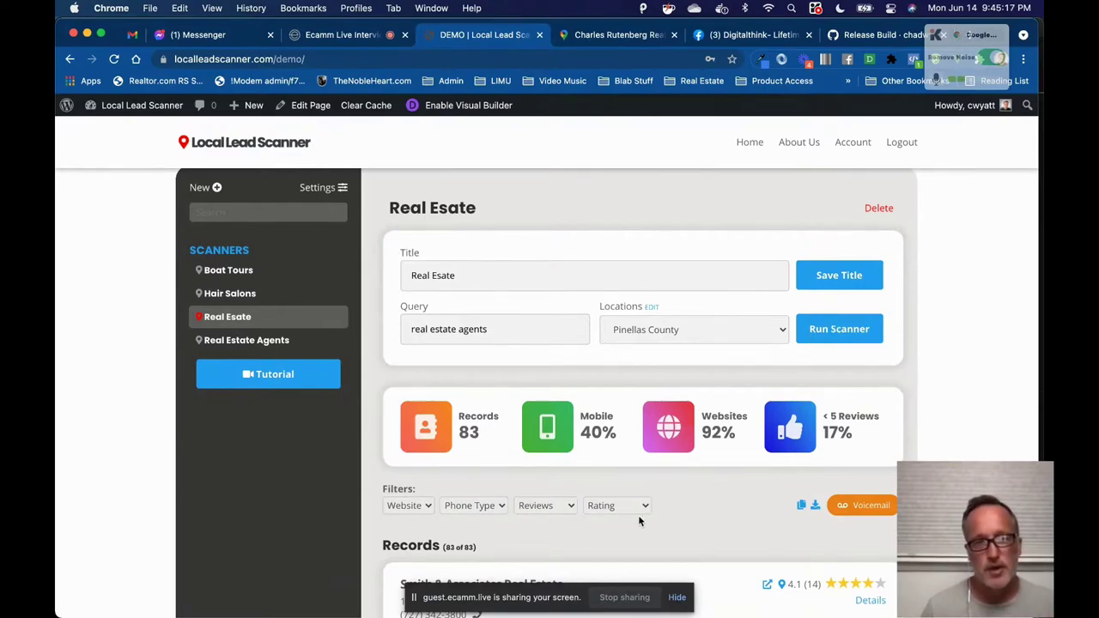
scroll(640, 515, "down", 3)
scroll(639, 521, "up", 5)
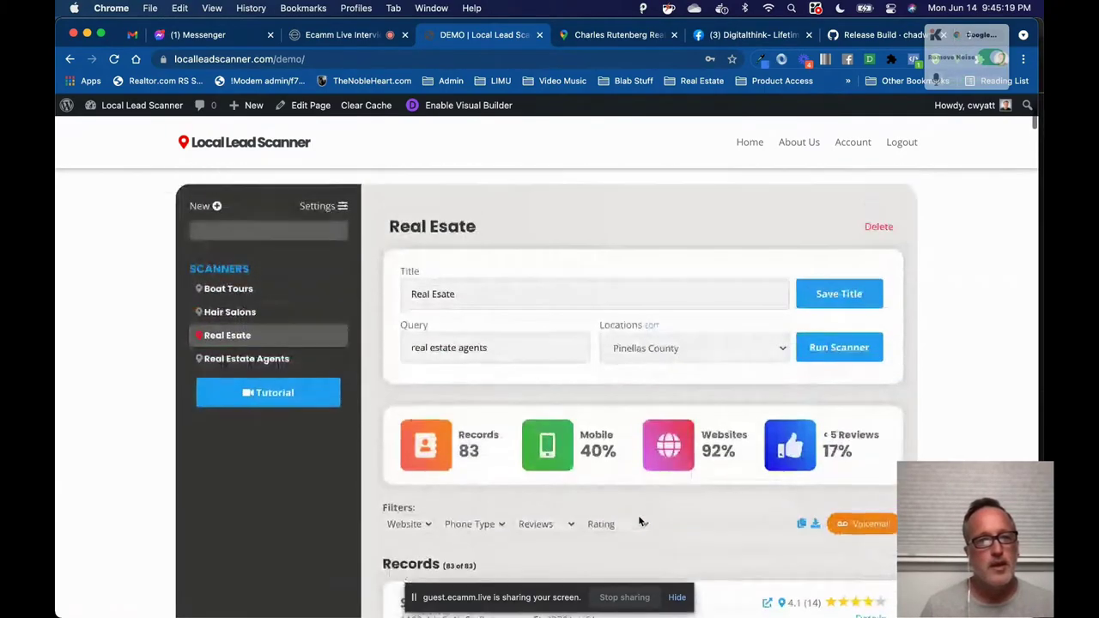